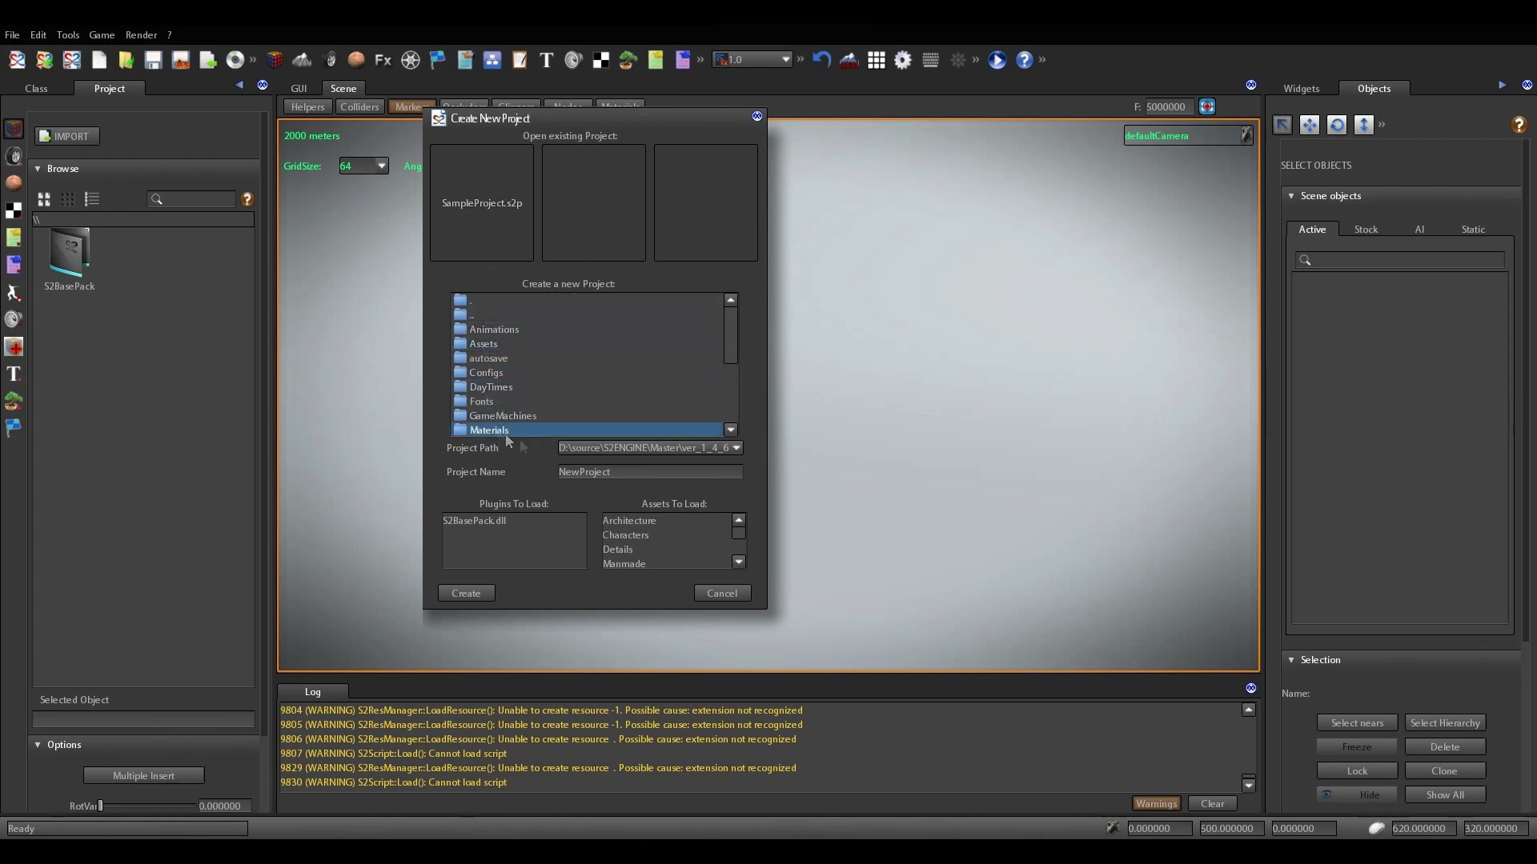
# Create the project NewProject in the ver_1_4_6 folder, loading the S2BasePack.dll plugin and the Nature assets
pyautogui.doubleClick(476, 315)
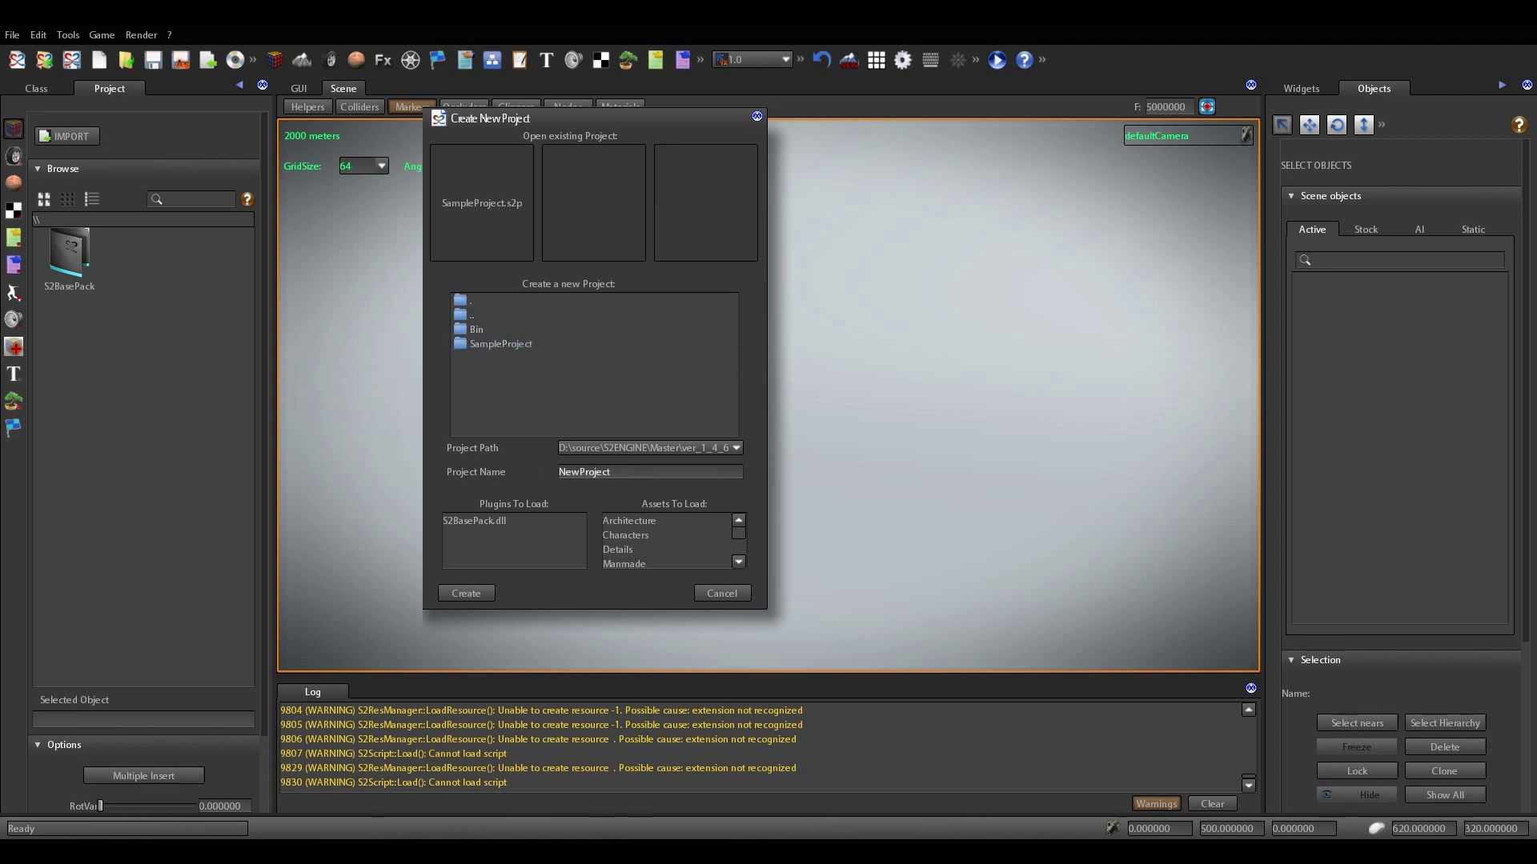
pyautogui.click(736, 449)
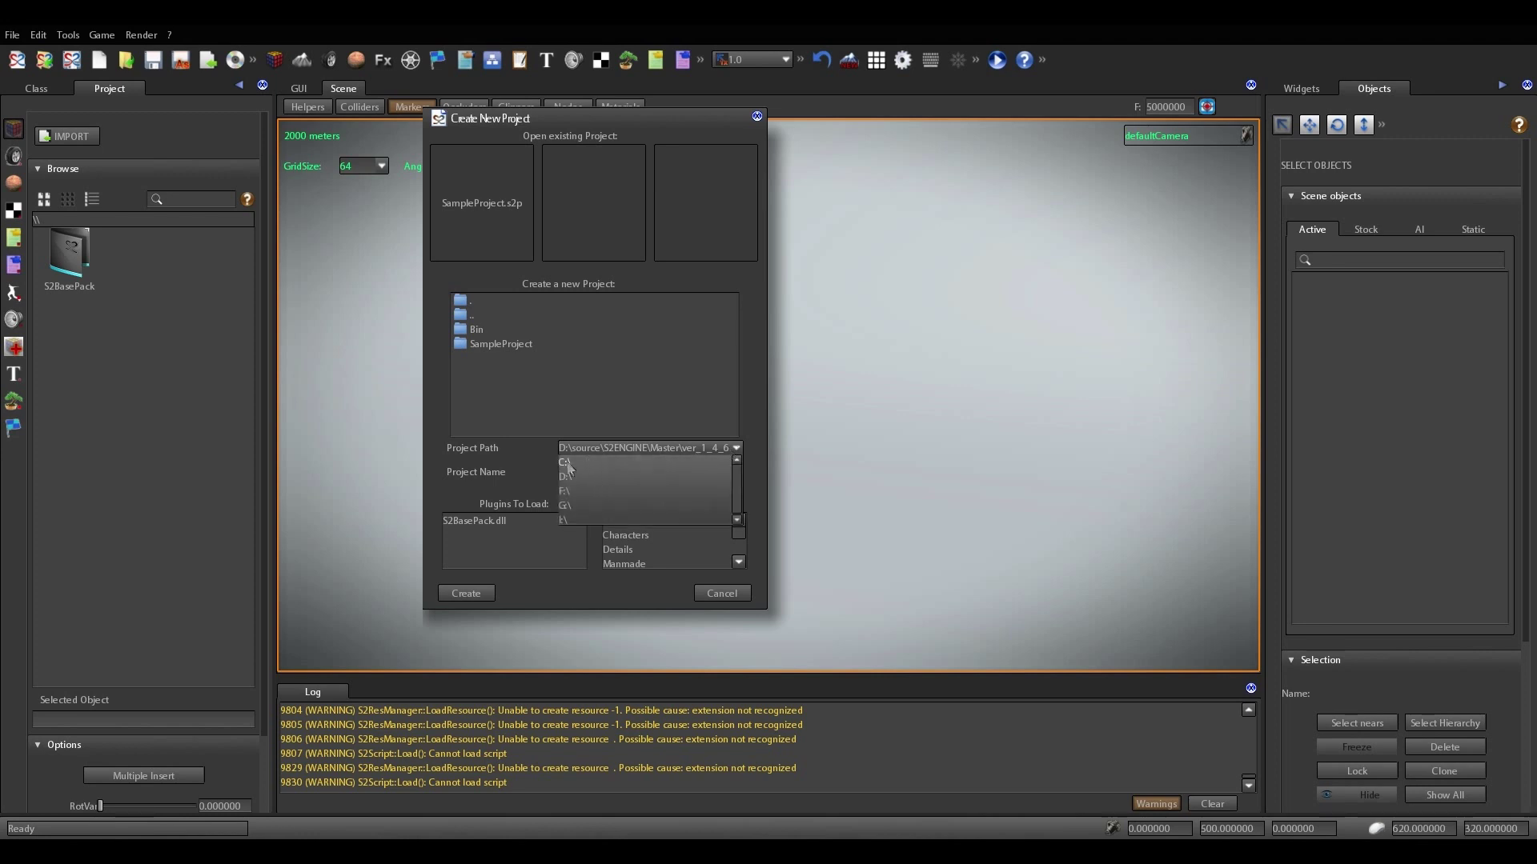
pyautogui.click(737, 450)
pyautogui.click(489, 523)
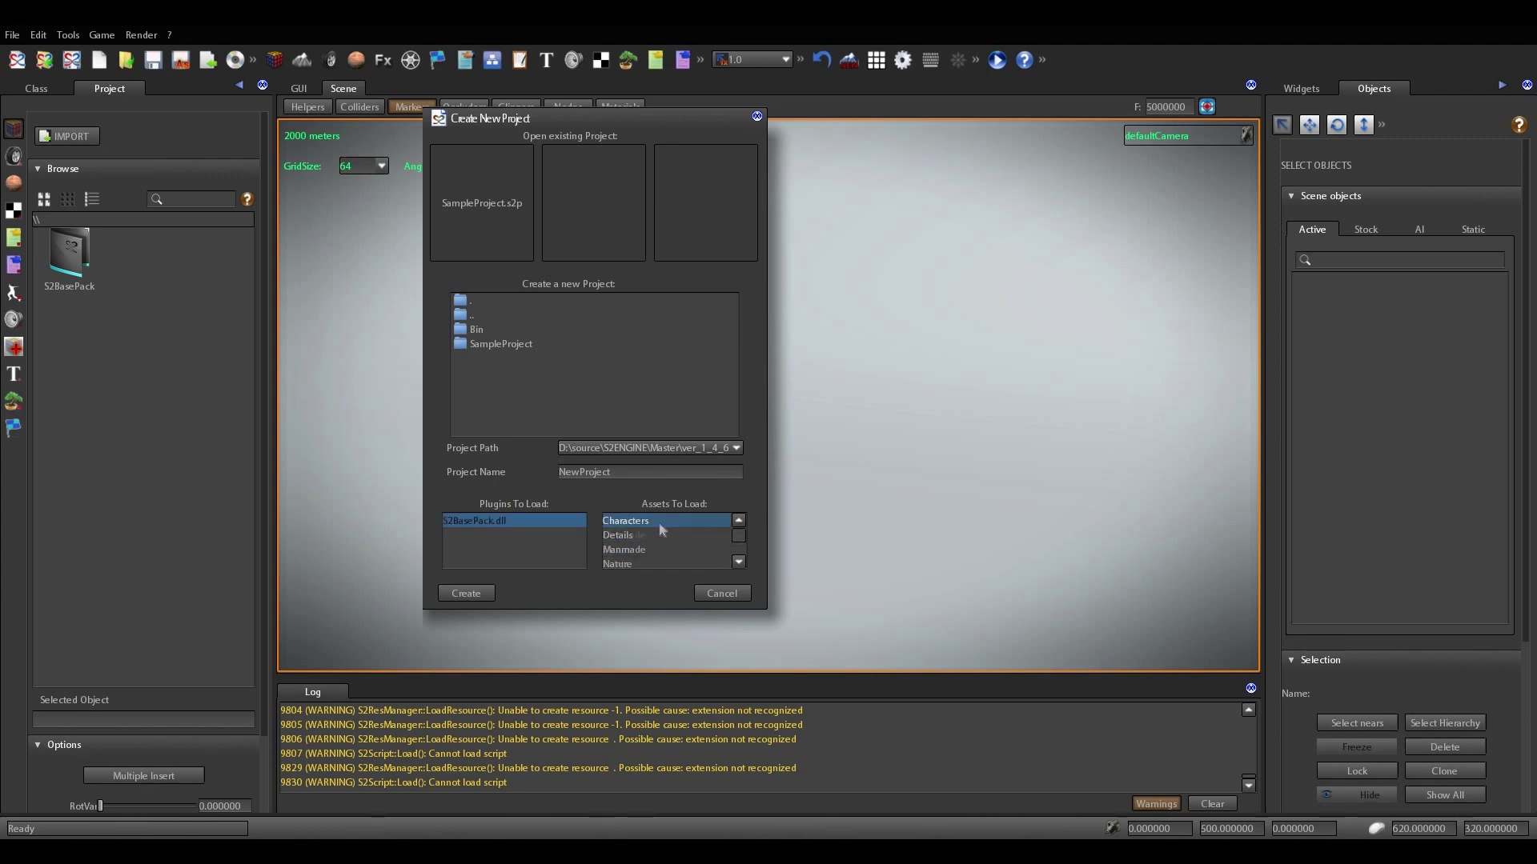
pyautogui.scroll(-2, 661, 530)
pyautogui.click(653, 536)
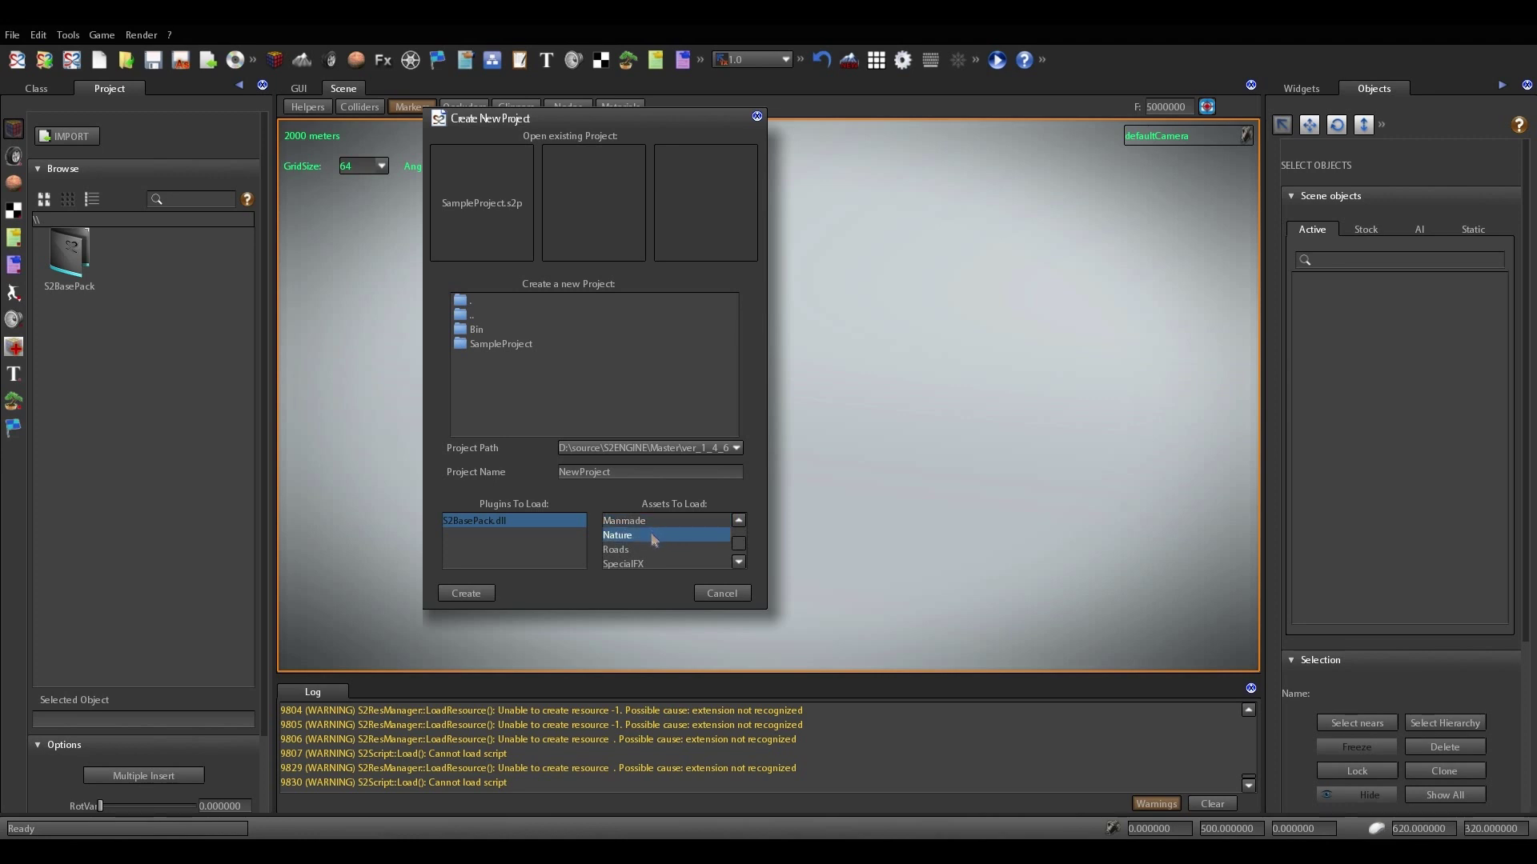
pyautogui.click(464, 594)
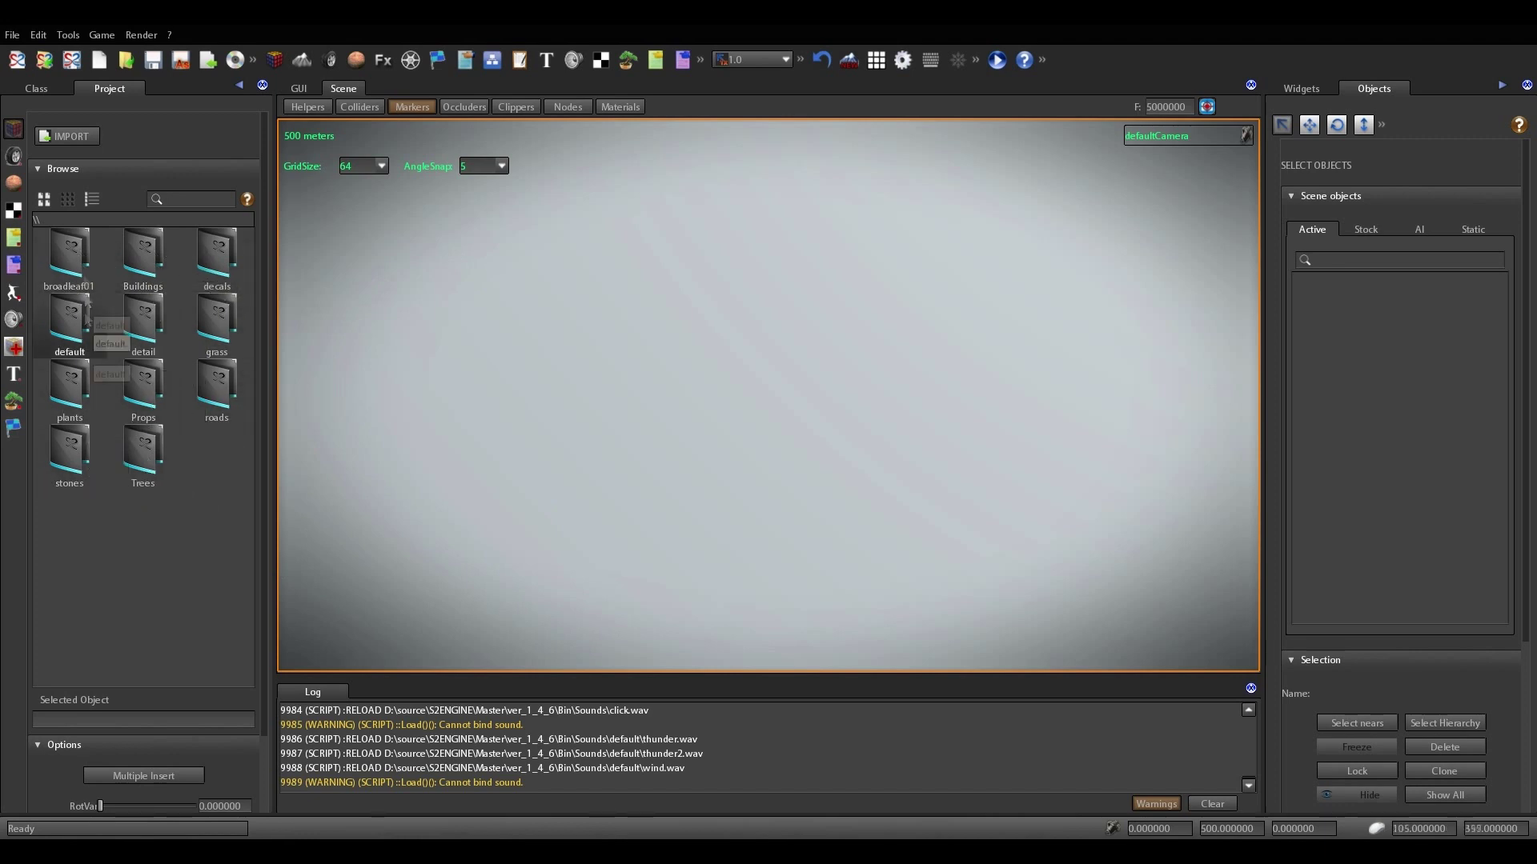
# Look through the project's object folders, including Props, Buildings, decals and default, returning to the root folder
pyautogui.doubleClick(134, 404)
pyautogui.doubleClick(83, 268)
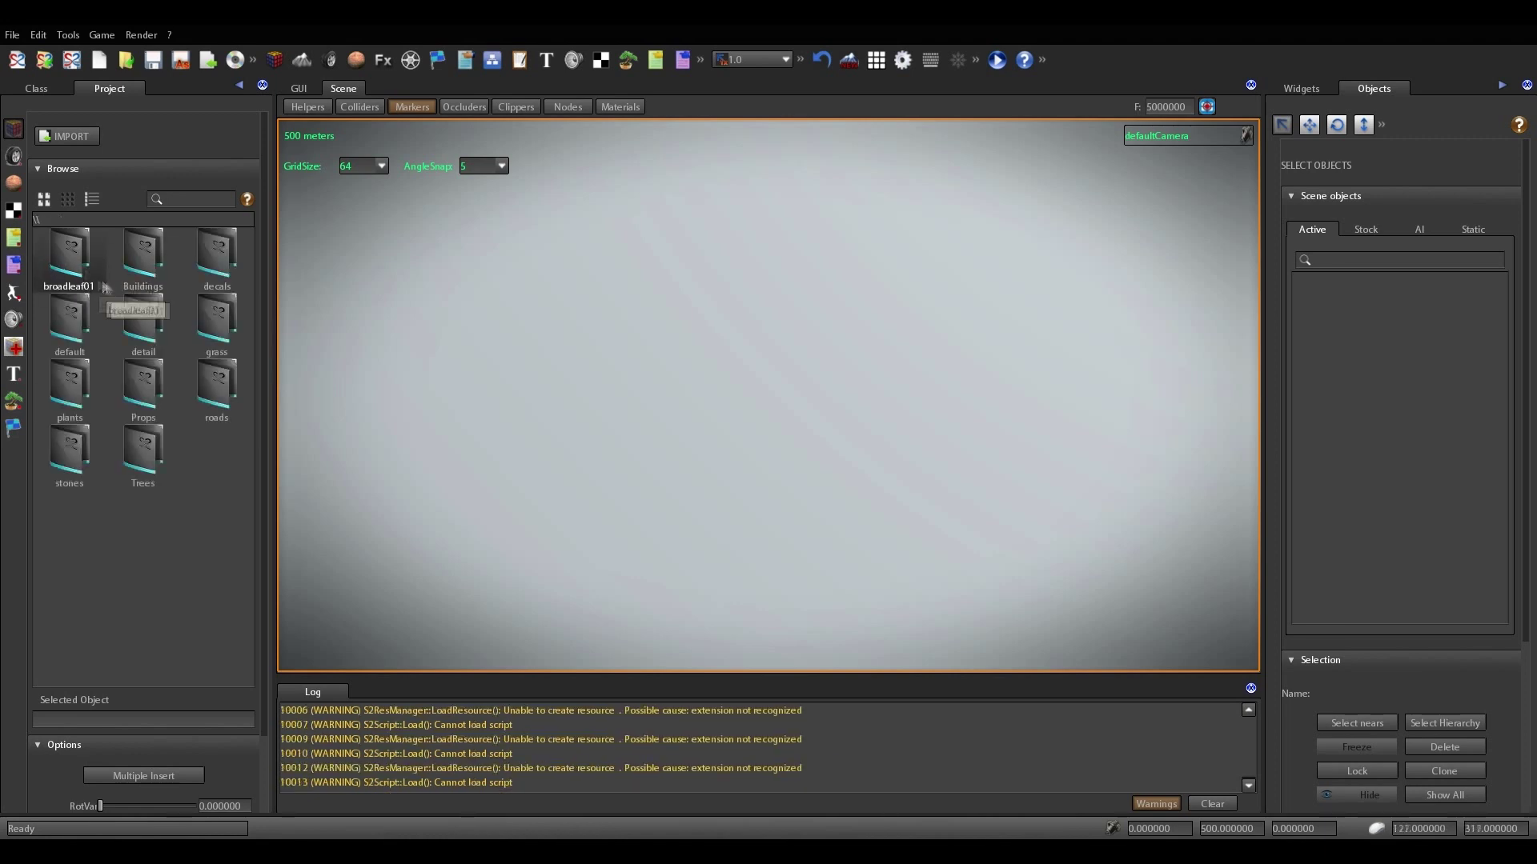
pyautogui.doubleClick(148, 268)
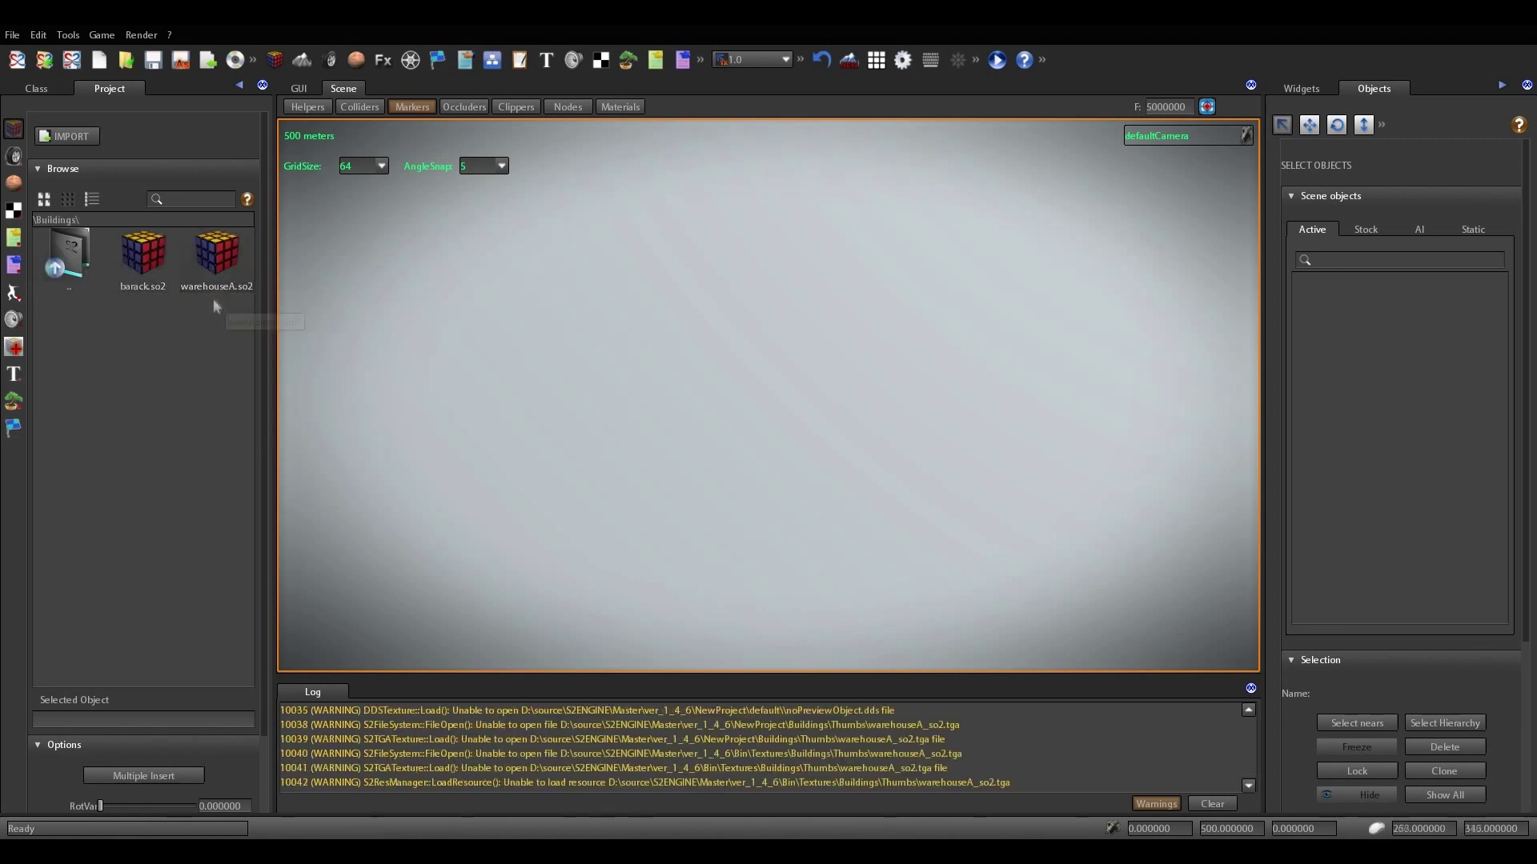
pyautogui.doubleClick(71, 267)
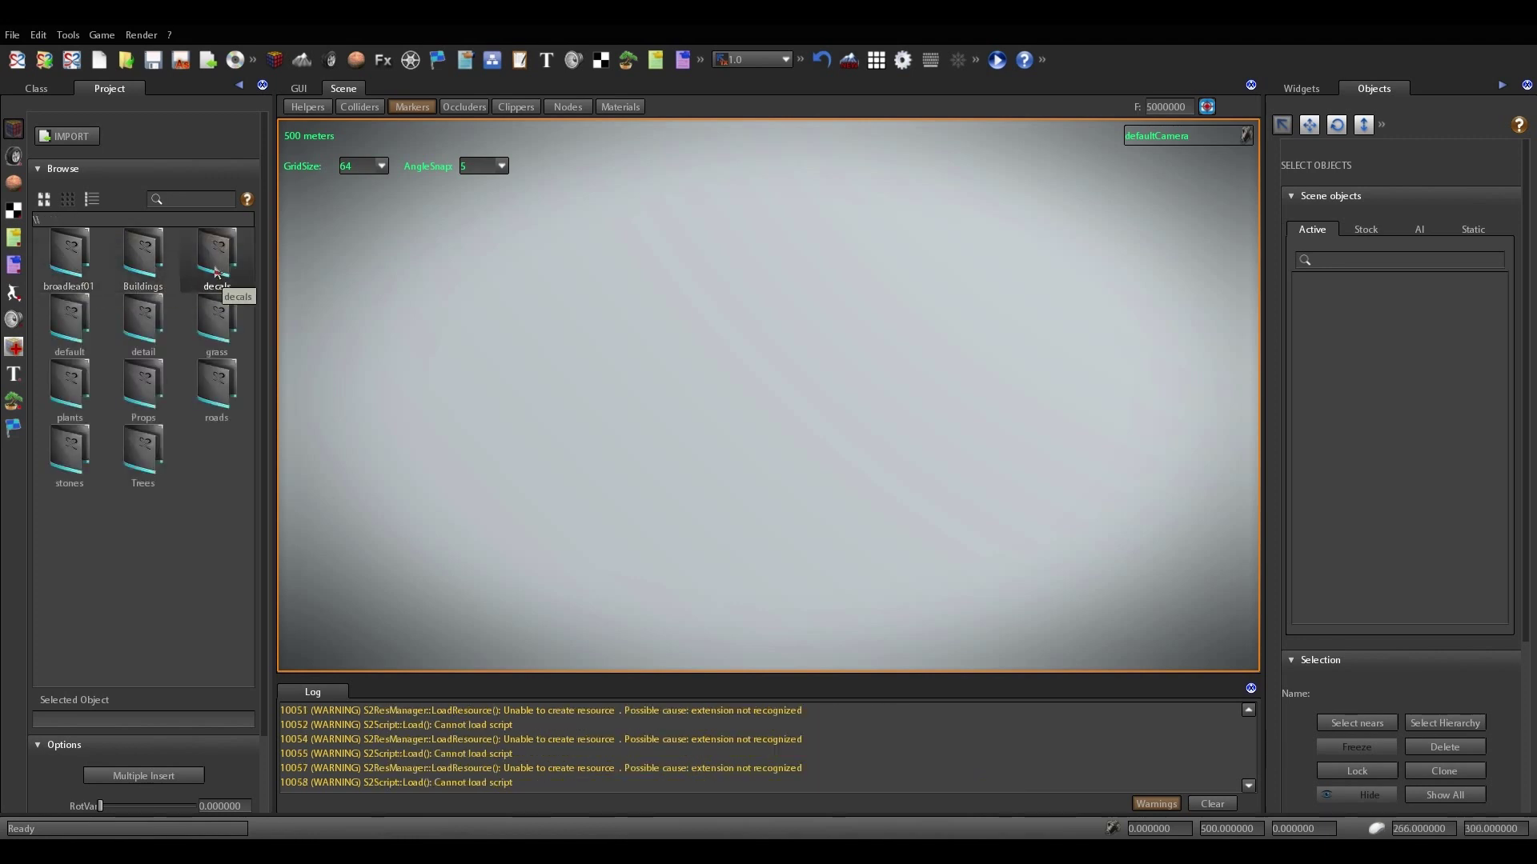
pyautogui.doubleClick(218, 272)
pyautogui.doubleClick(74, 267)
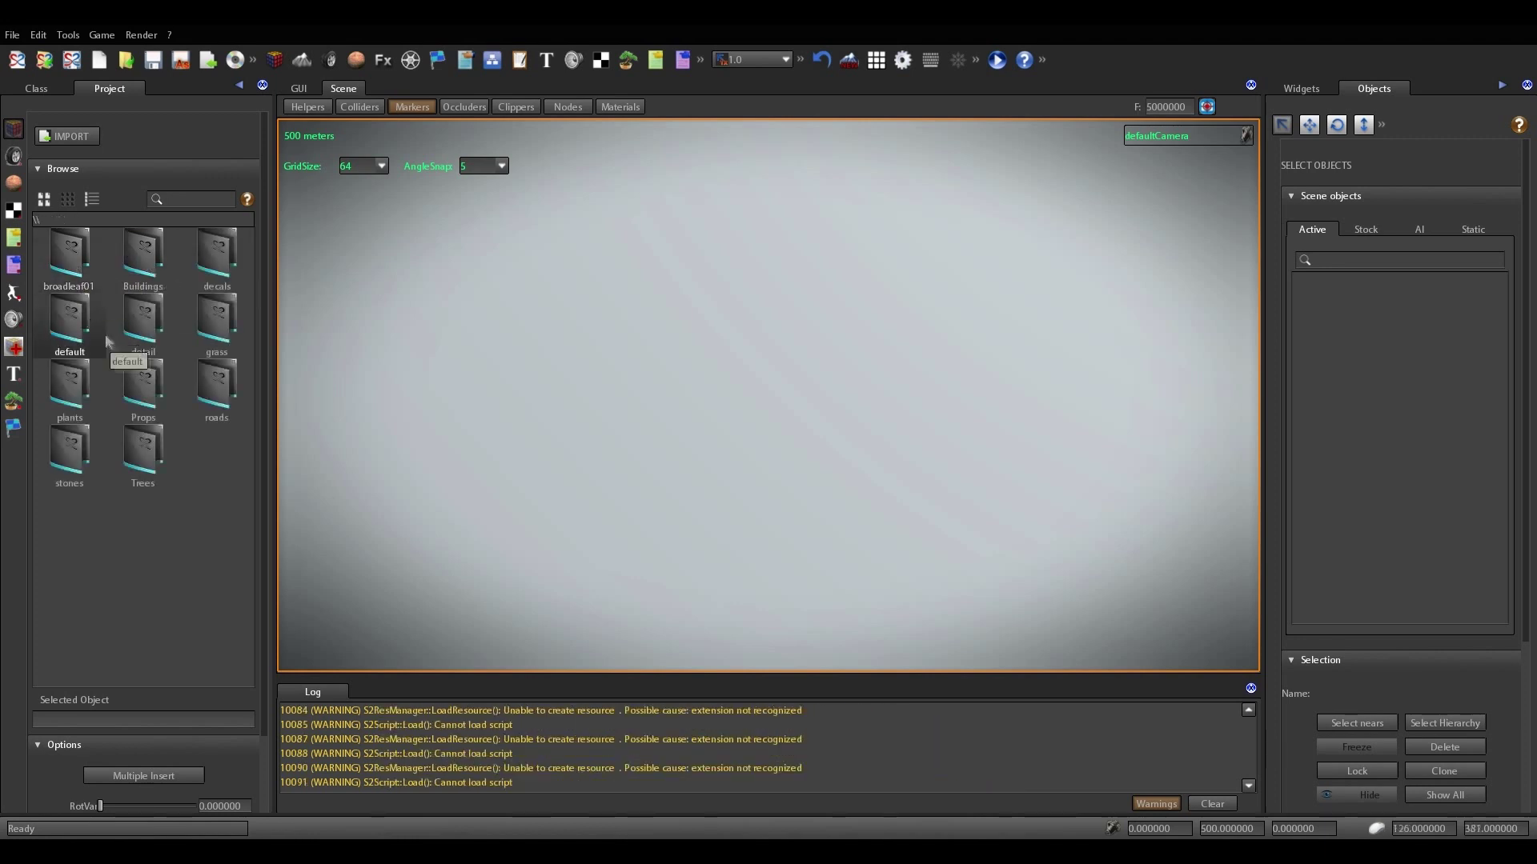
pyautogui.doubleClick(83, 354)
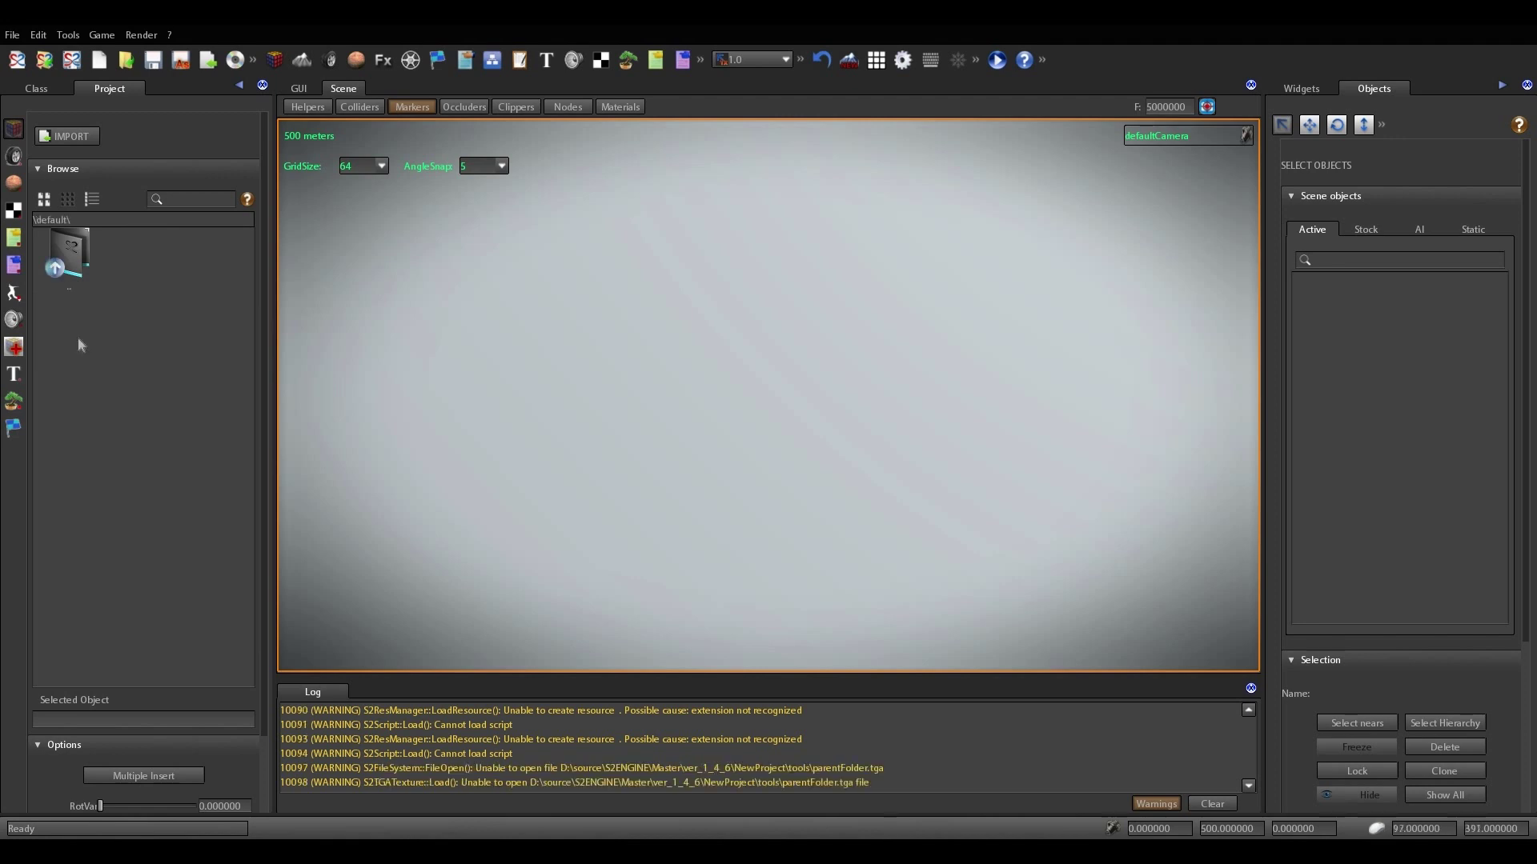
pyautogui.doubleClick(80, 272)
pyautogui.doubleClick(146, 393)
pyautogui.doubleClick(80, 270)
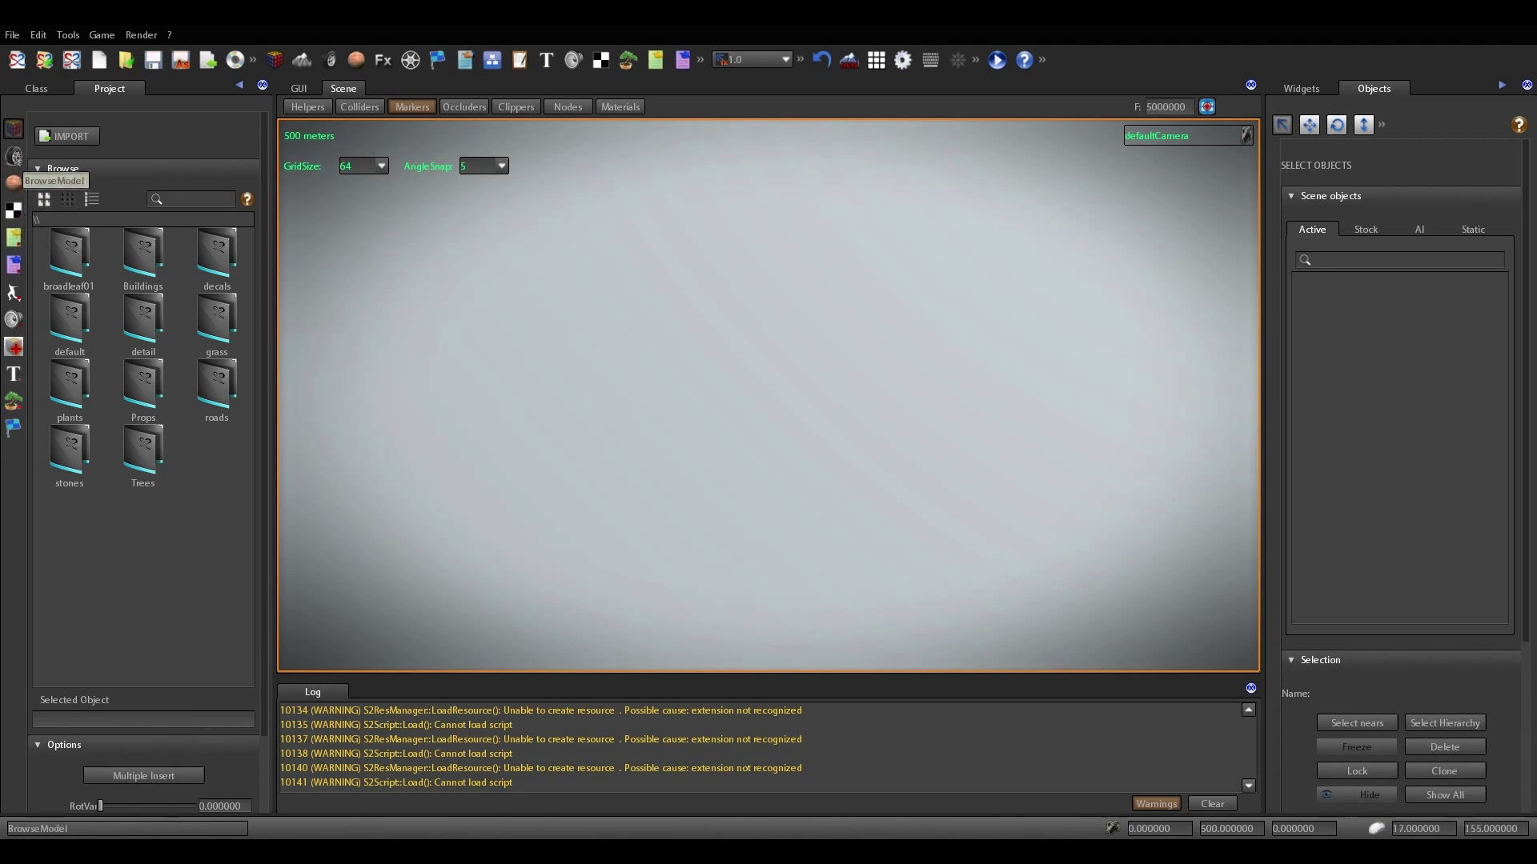
# Inspect the Barack.sm2 model from the Buildings model folder, viewing the building from several sides
pyautogui.click(15, 159)
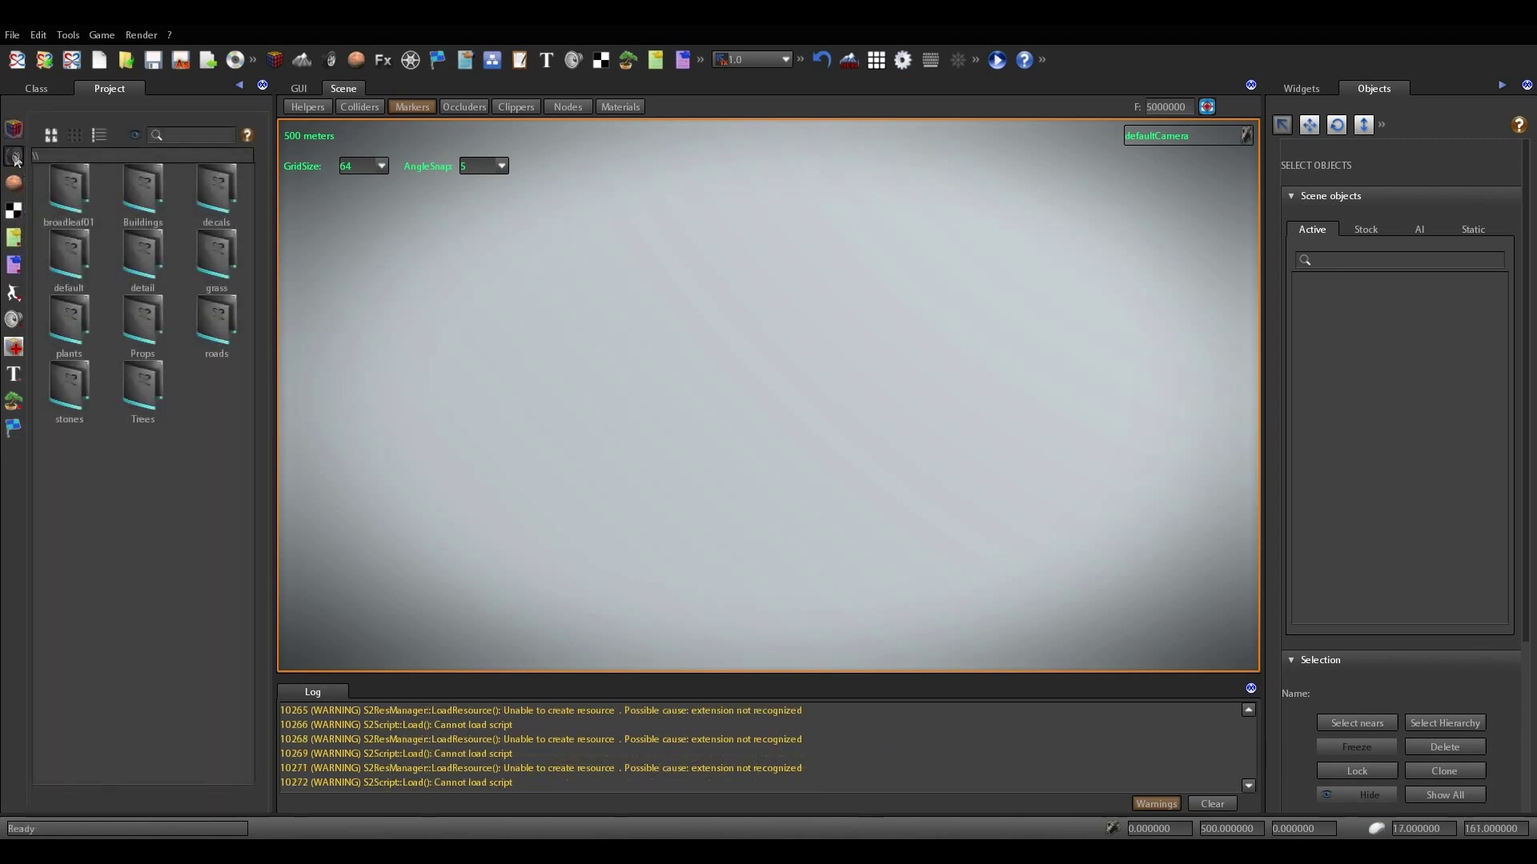
pyautogui.doubleClick(144, 196)
pyautogui.rightClick(135, 197)
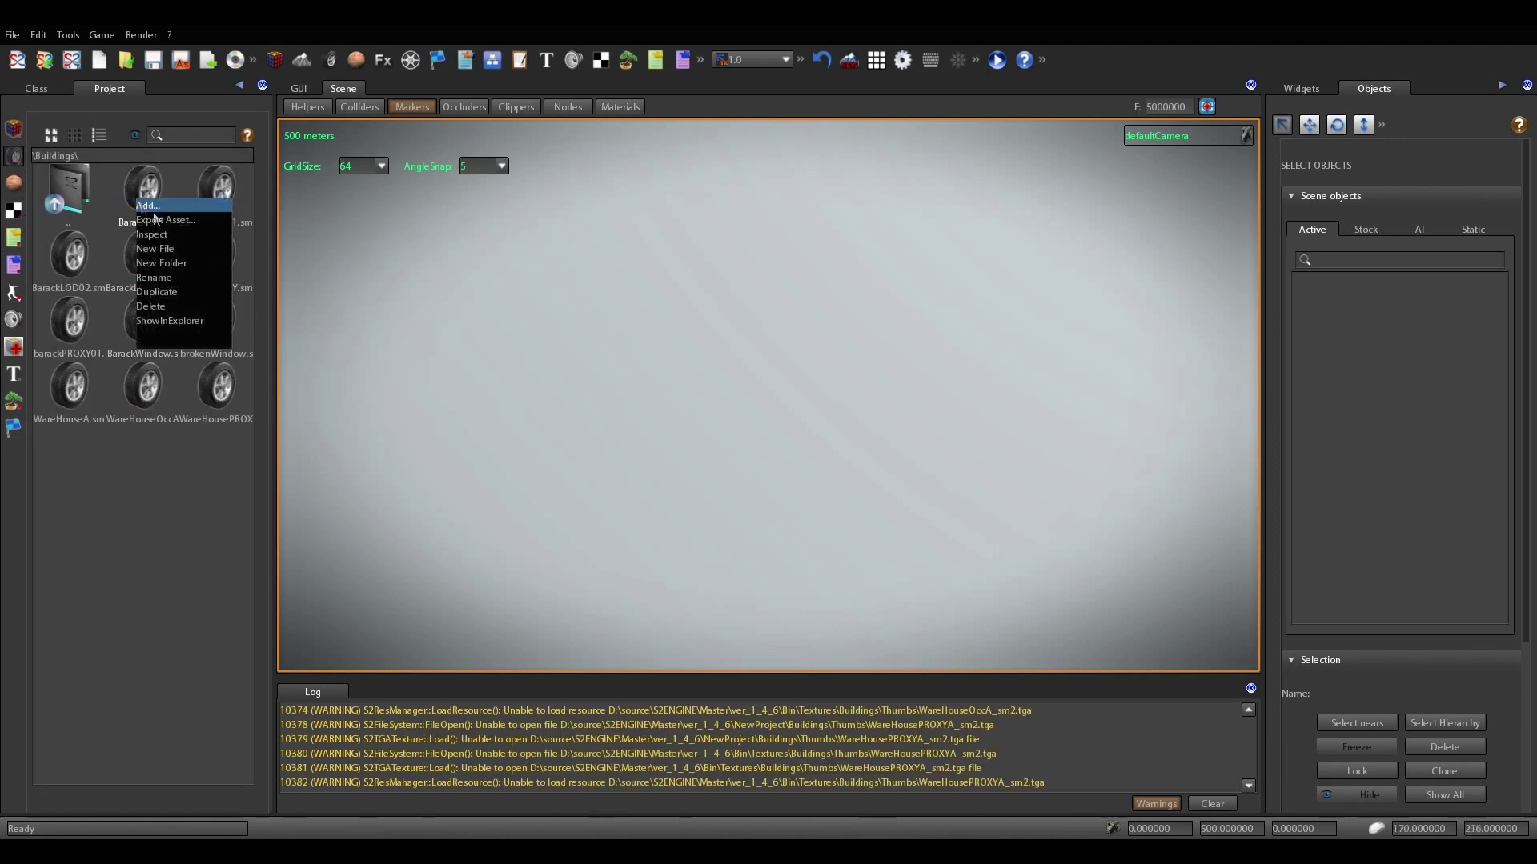
pyautogui.click(185, 236)
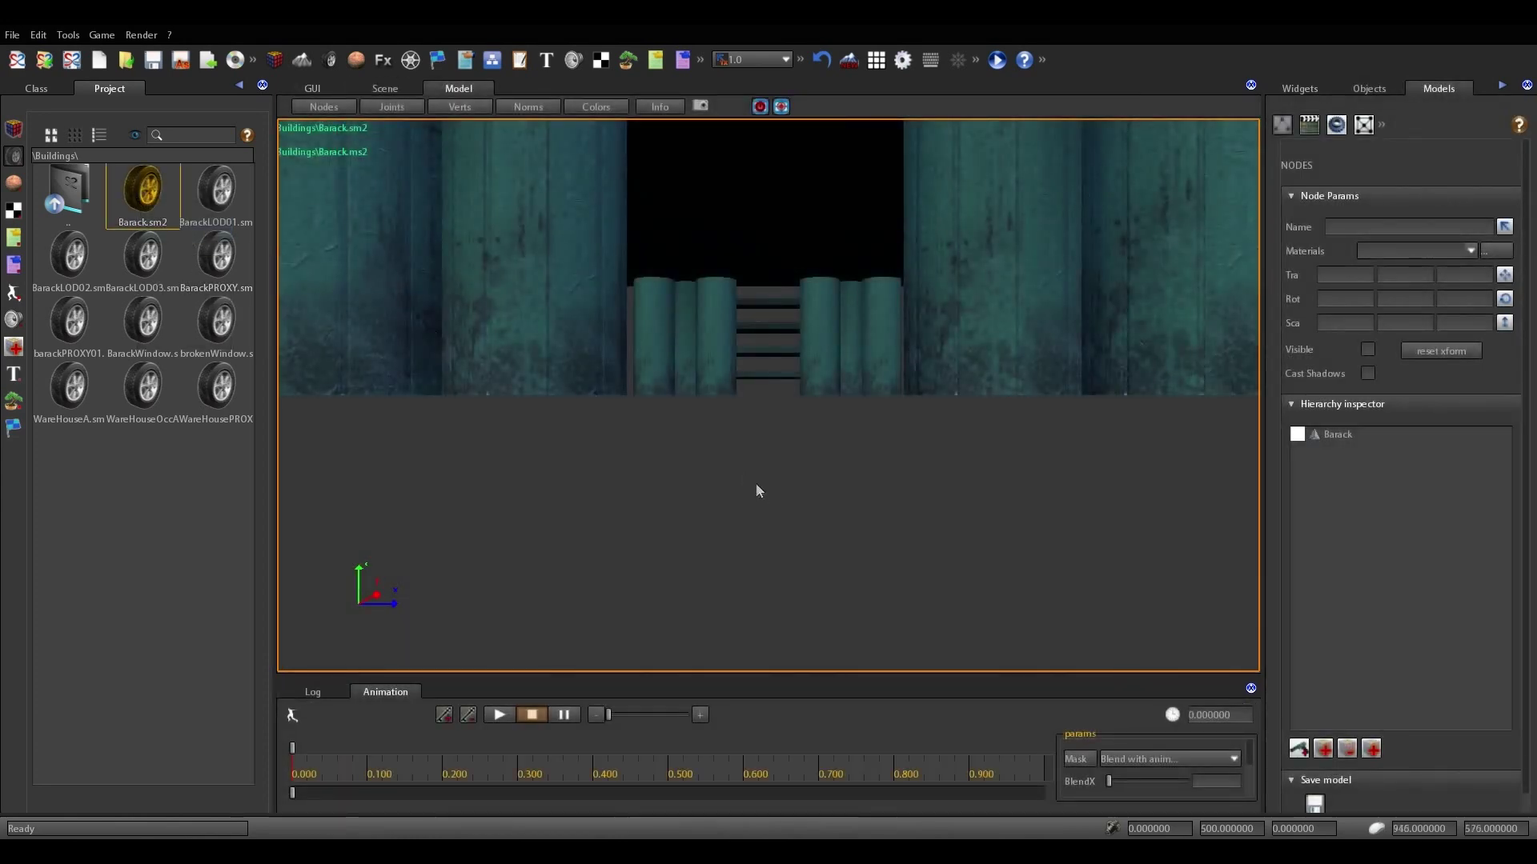
pyautogui.scroll(5, 755, 482)
pyautogui.scroll(-6, 732, 480)
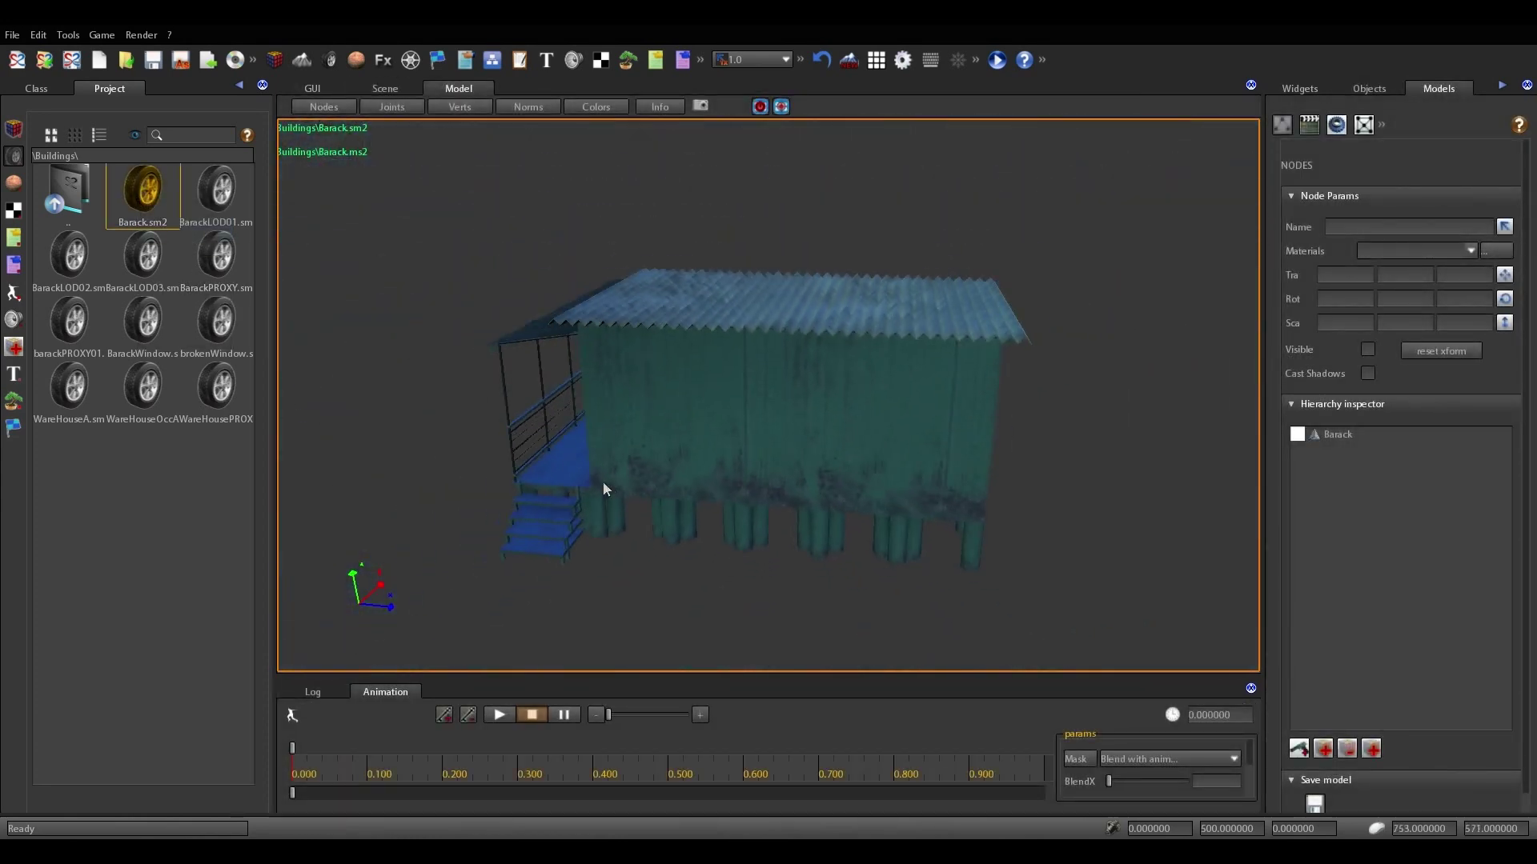
pyautogui.moveTo(604, 482); pyautogui.dragTo(871, 484, button='middle')
pyautogui.scroll(1, 871, 485)
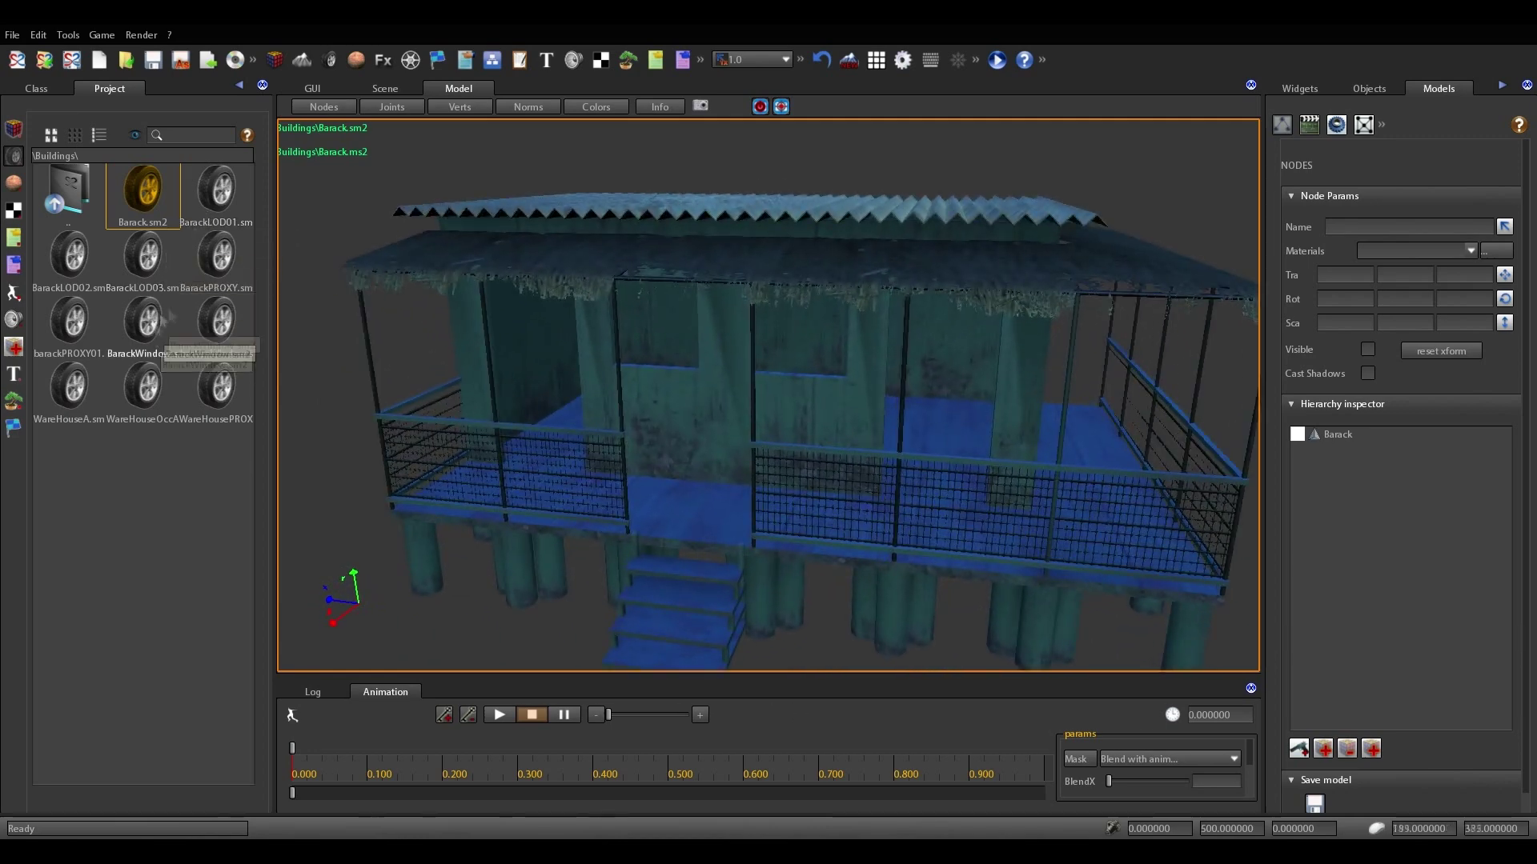
# Preview the barrack's reduced-detail models BarackLOD01, BarackLOD02 and BarackLOD03
pyautogui.click(228, 227)
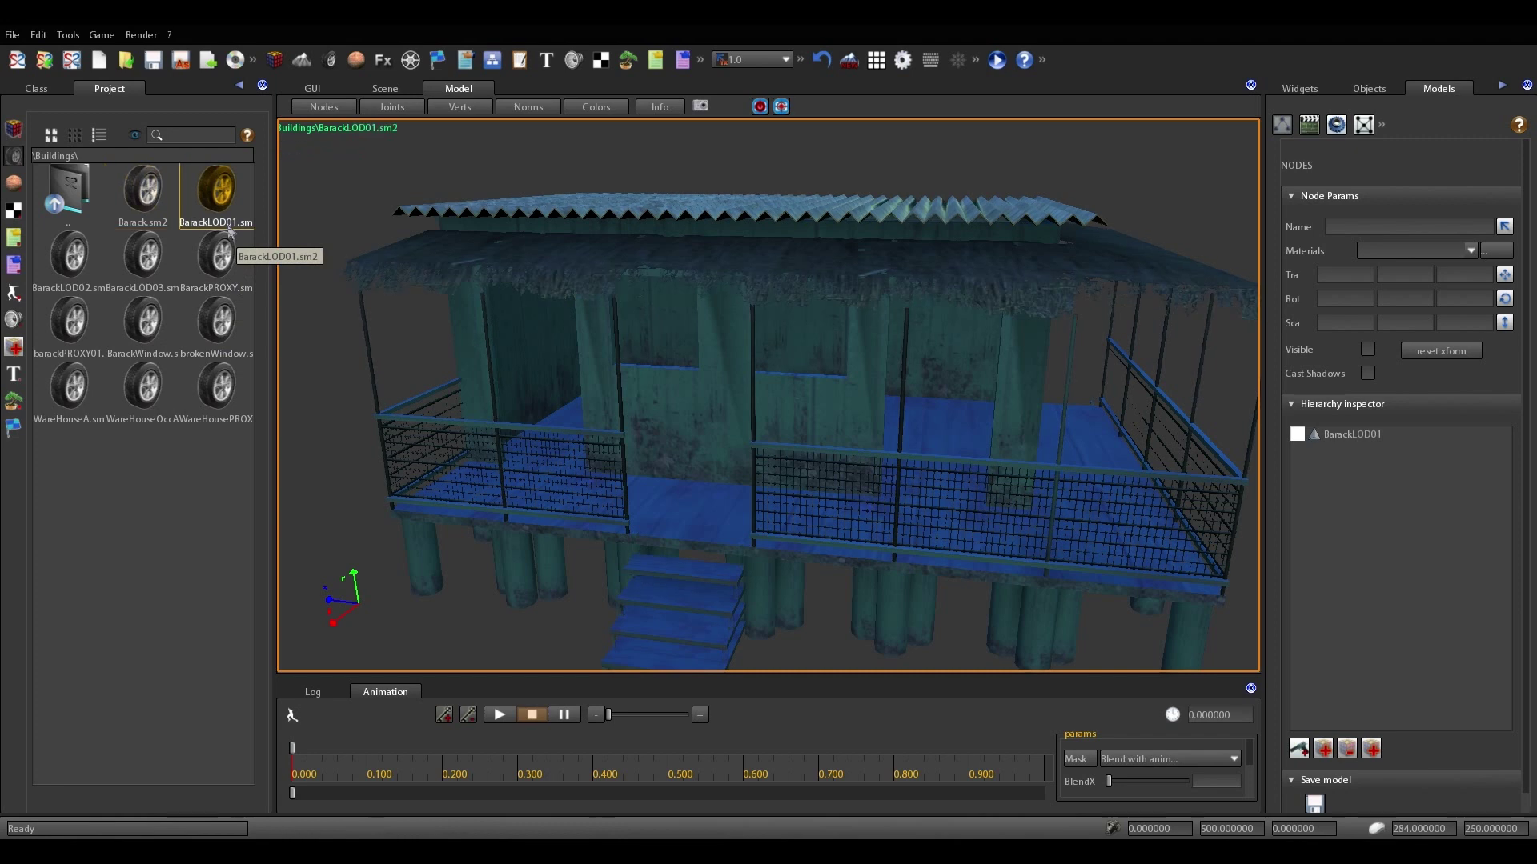
pyautogui.click(66, 269)
pyautogui.click(140, 264)
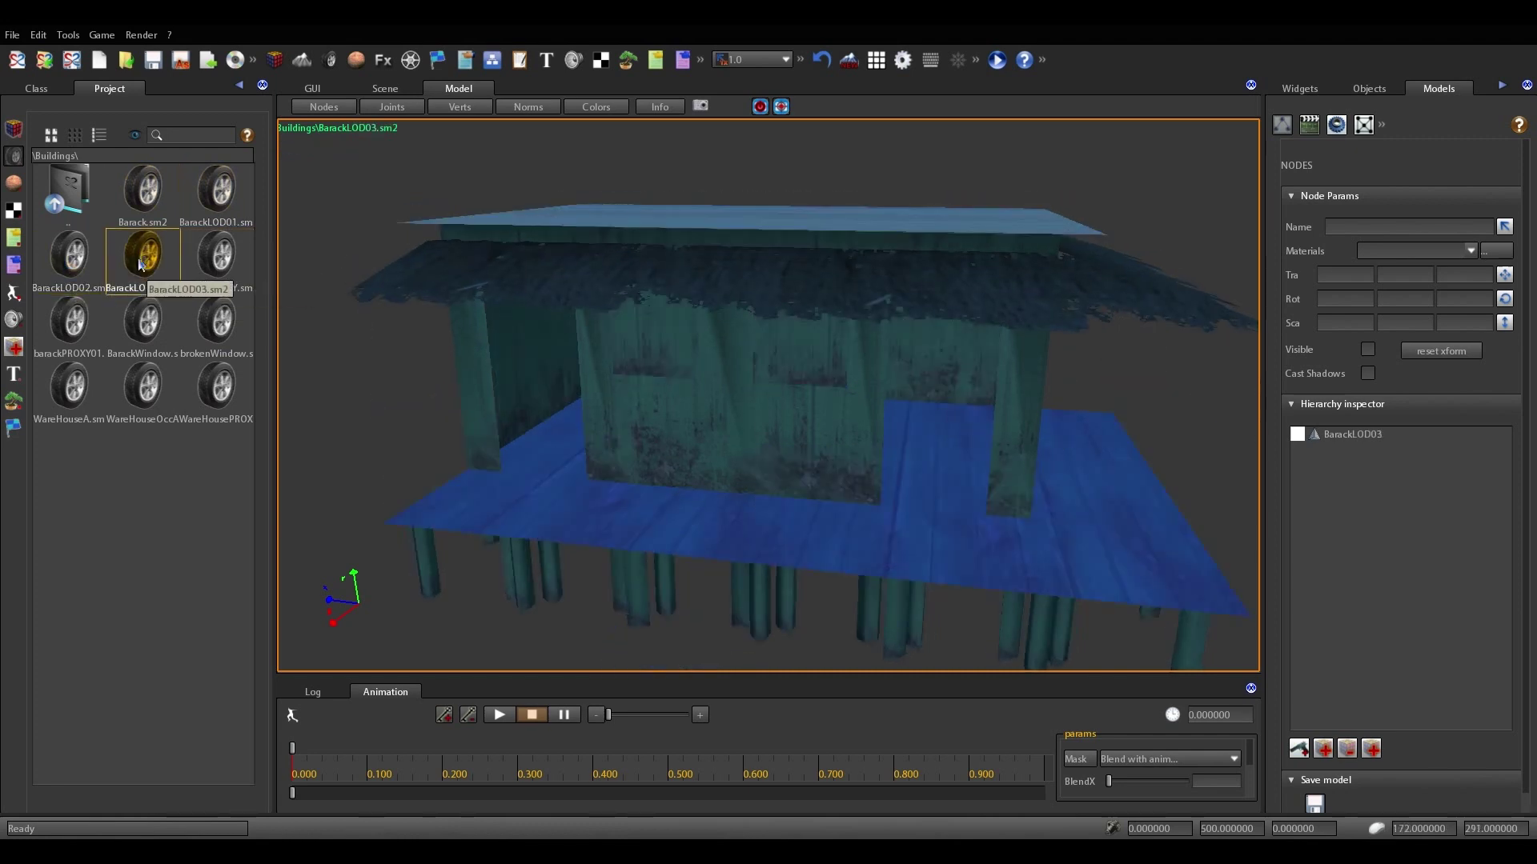
# Preview the BarackWindow and brokenWindow models, and return the model browser to the root folder
pyautogui.click(151, 332)
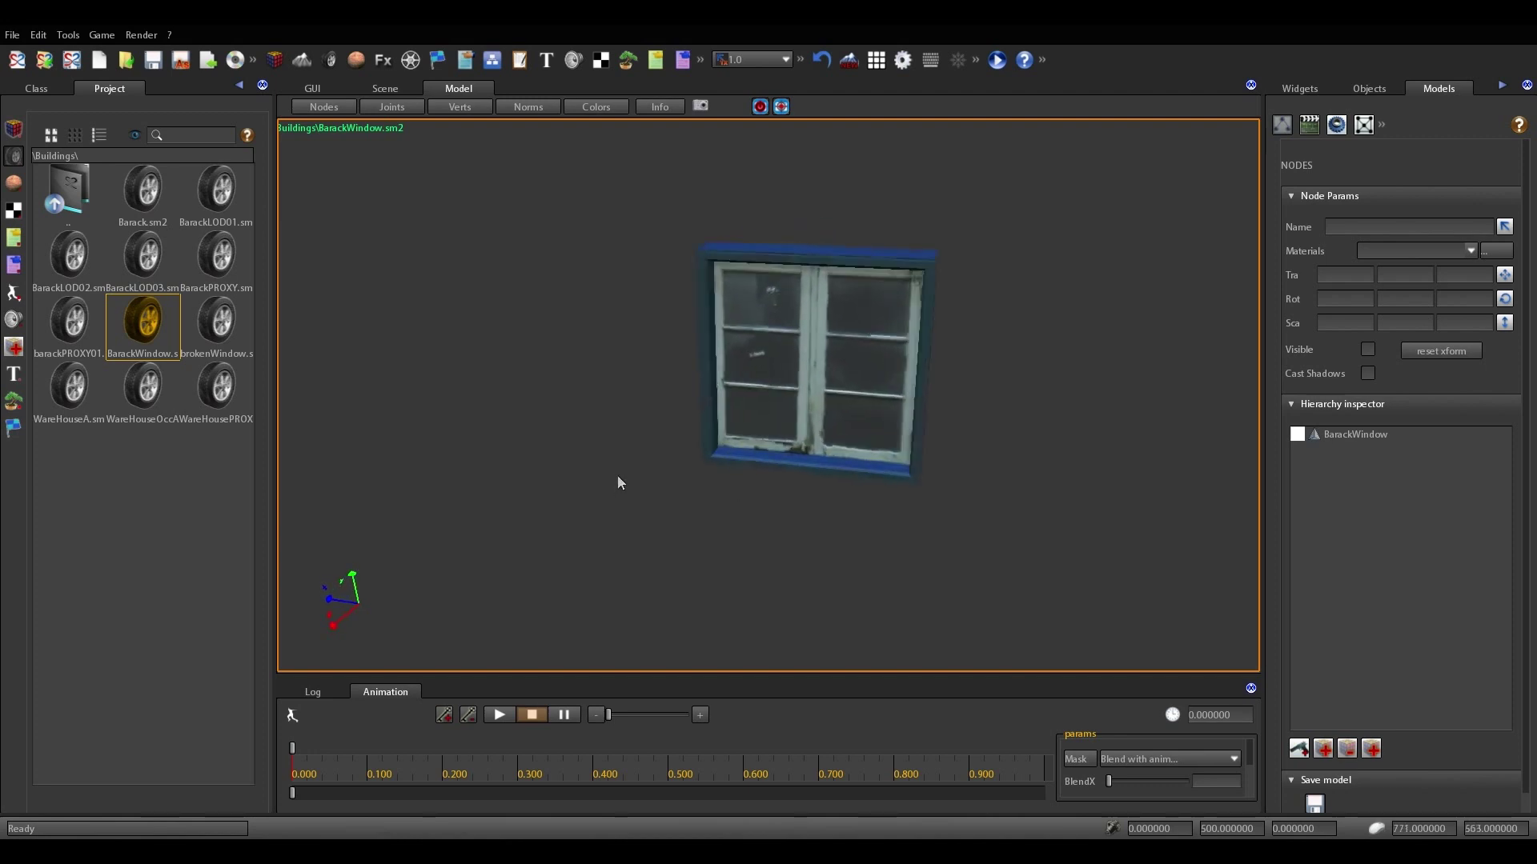
pyautogui.scroll(2, 618, 477)
pyautogui.moveTo(610, 463); pyautogui.dragTo(693, 451, button='middle')
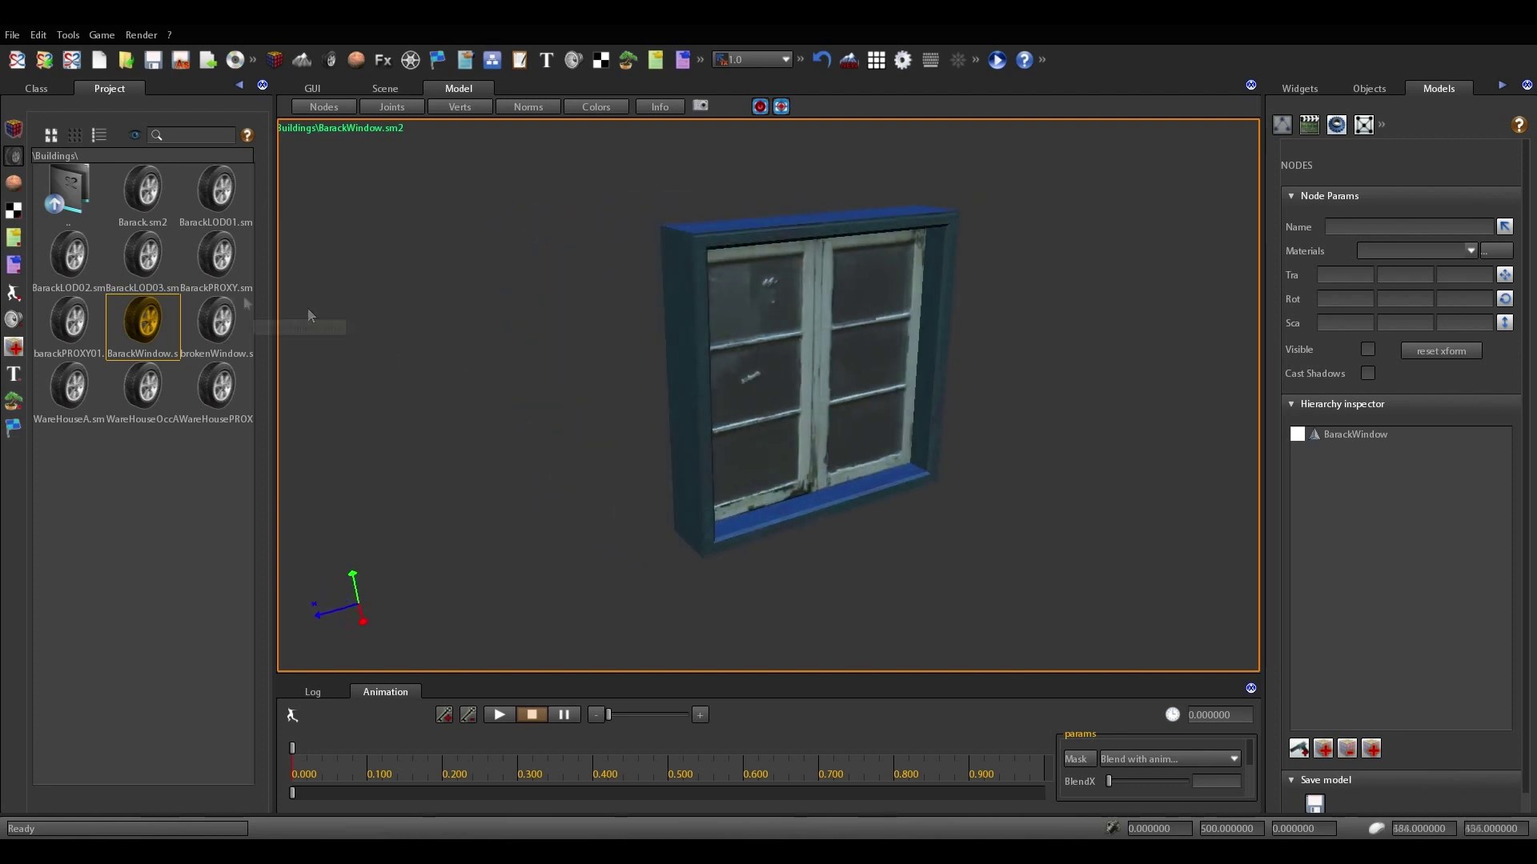
pyautogui.click(206, 342)
pyautogui.click(152, 329)
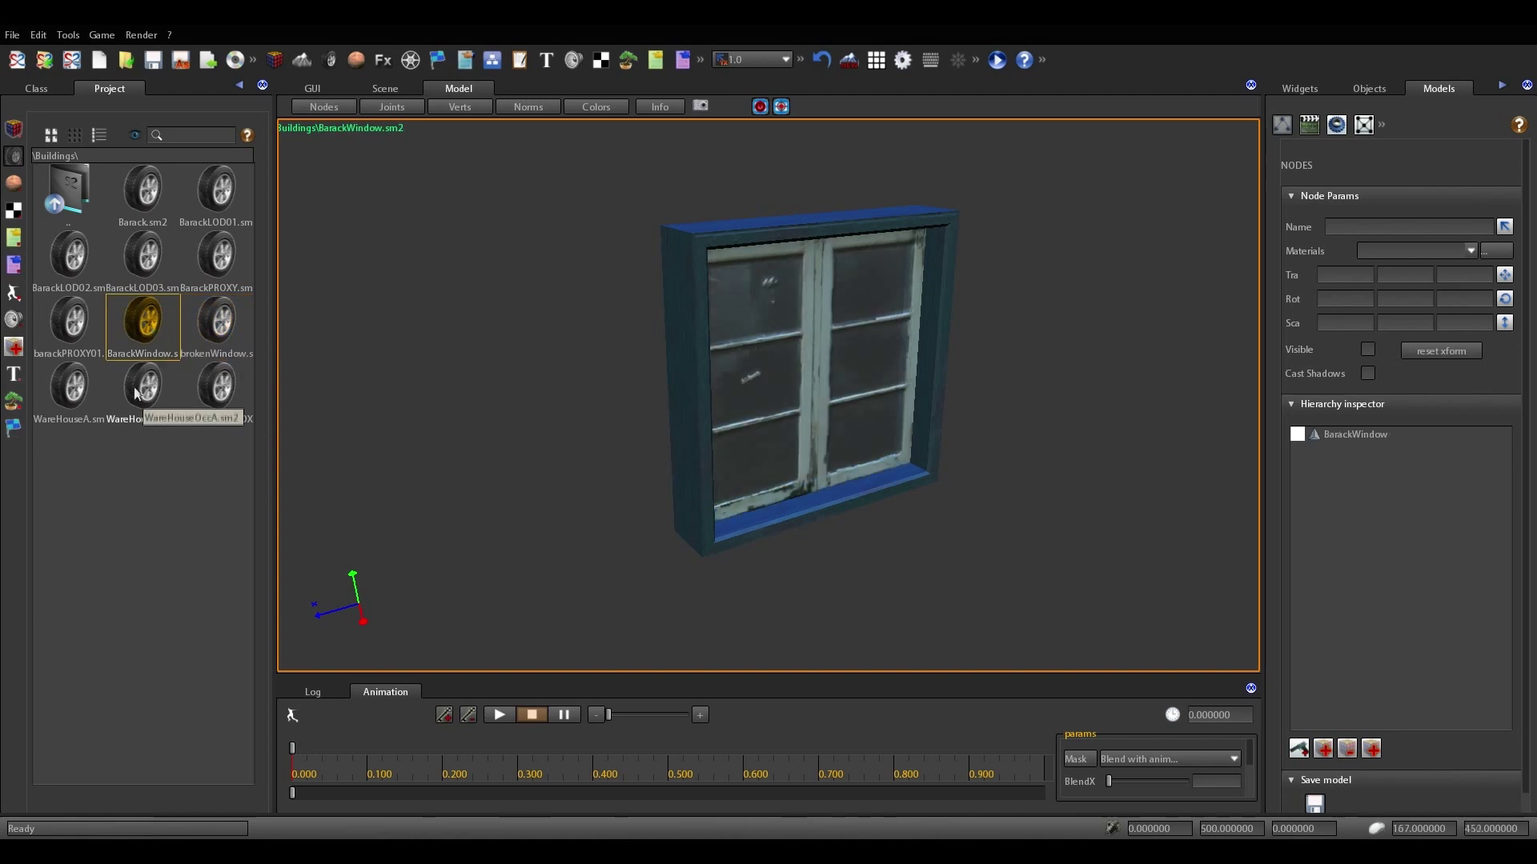
pyautogui.doubleClick(74, 194)
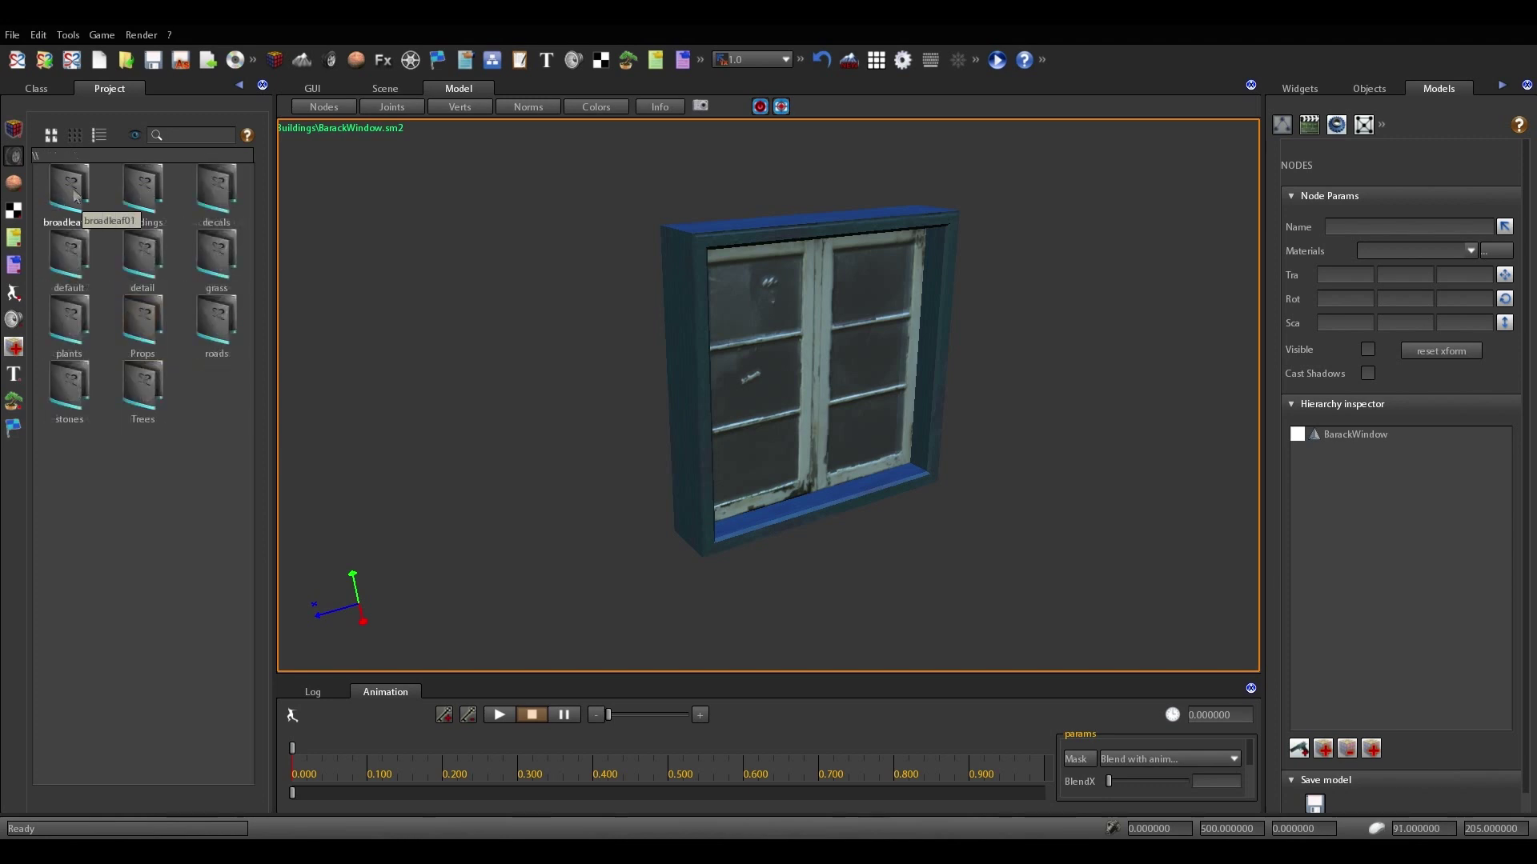
# Inspect the asphalt01.mt2 material from the Buildings material folder, previewed on a sphere
pyautogui.click(385, 89)
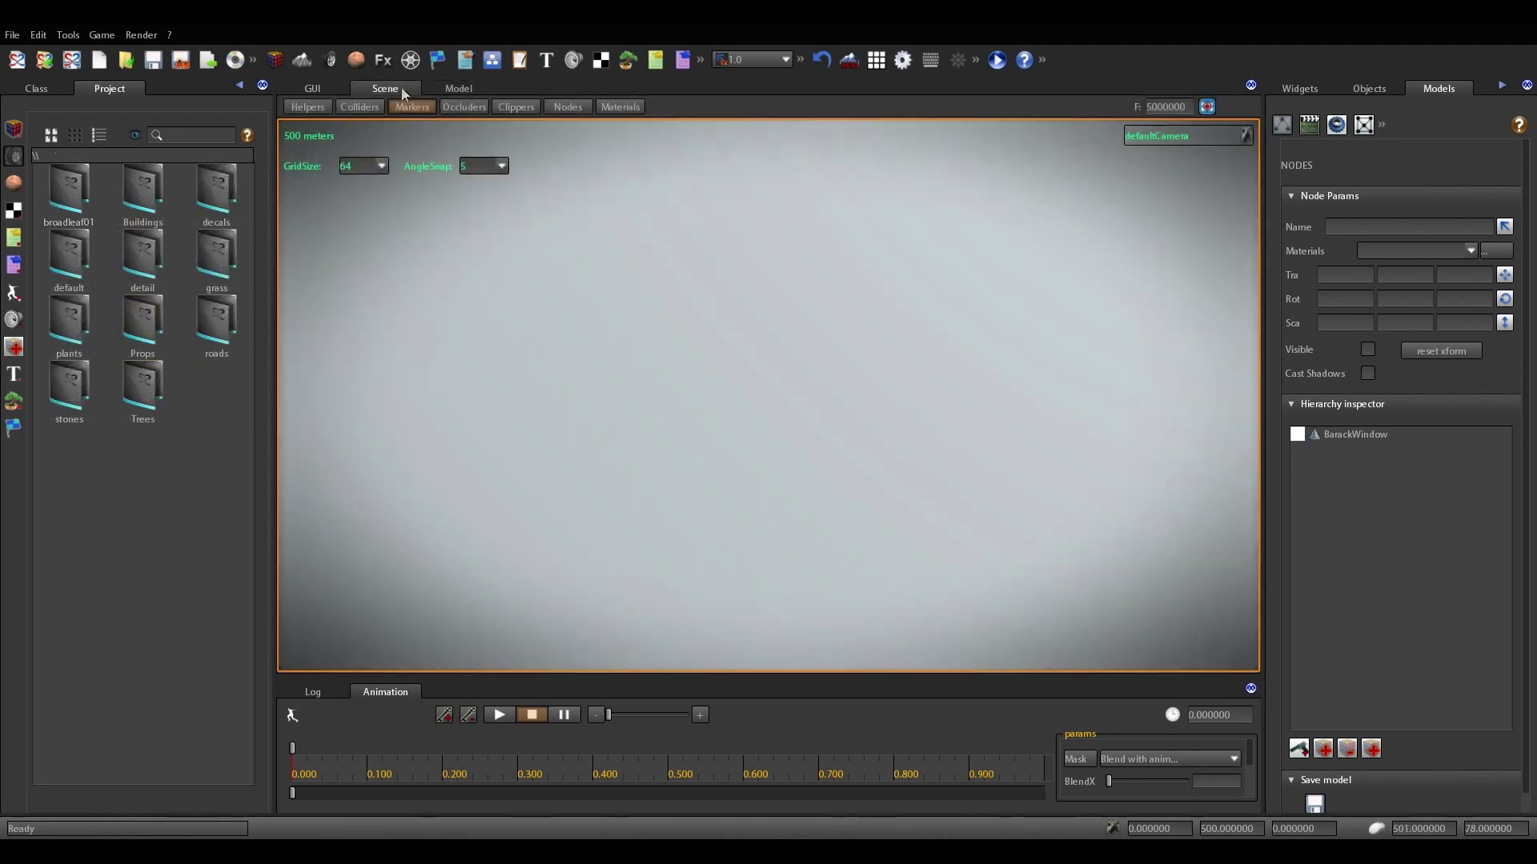
pyautogui.click(13, 129)
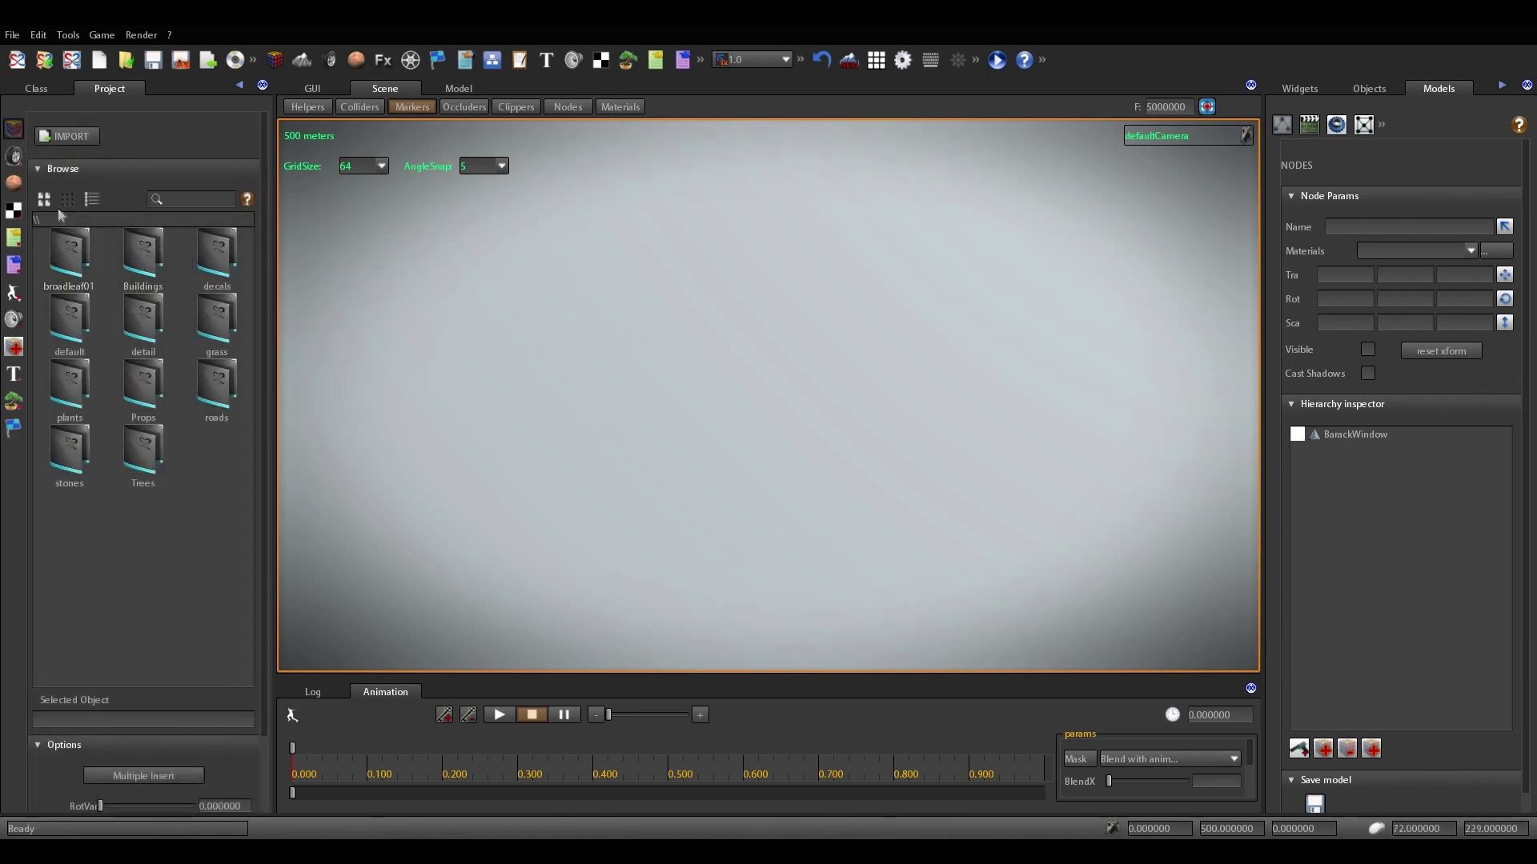
pyautogui.click(14, 183)
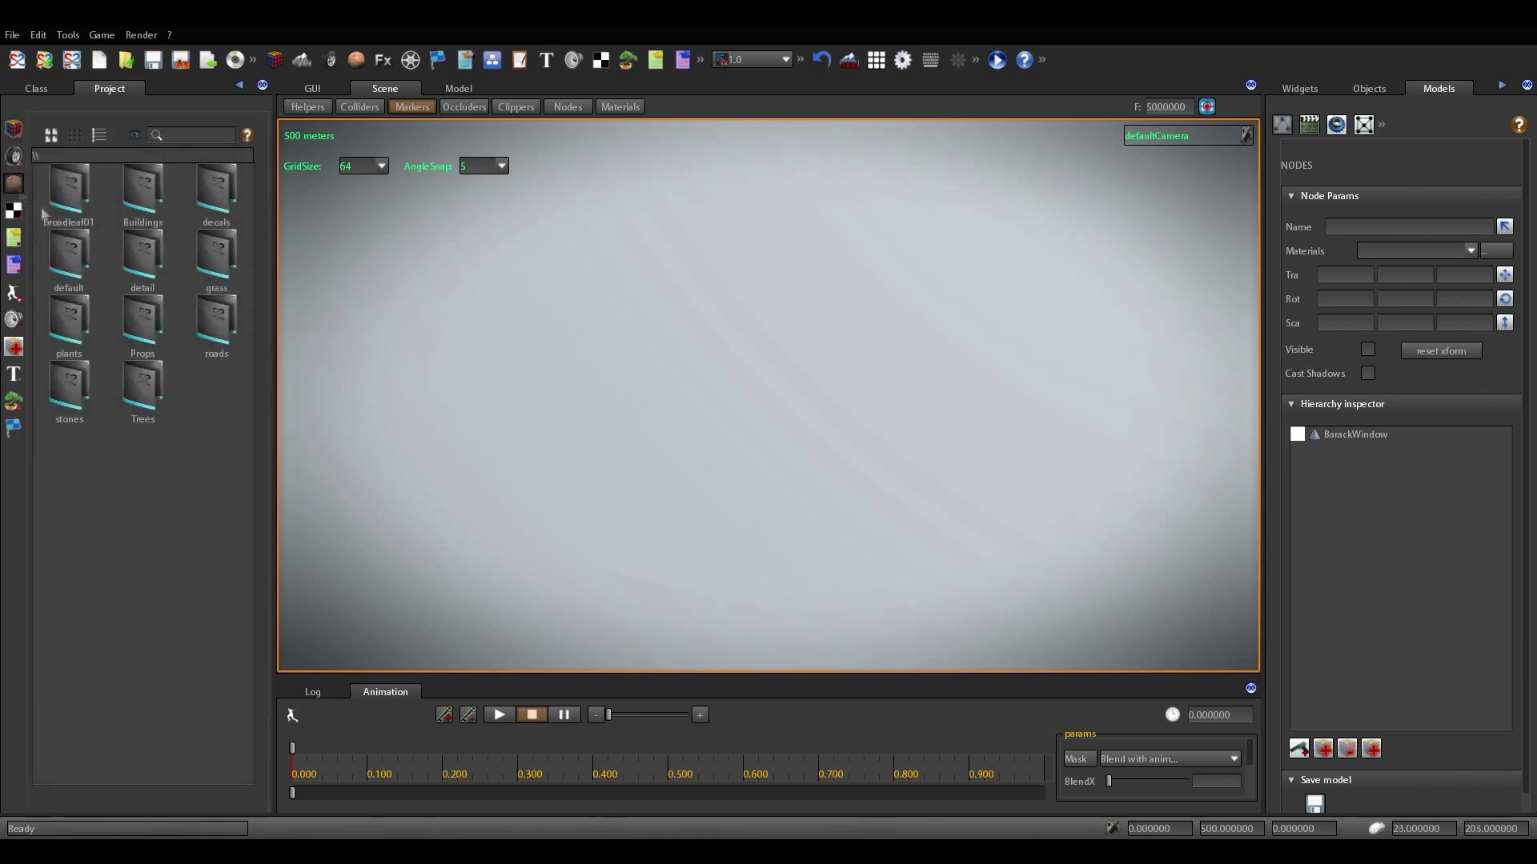
pyautogui.doubleClick(154, 212)
pyautogui.rightClick(150, 208)
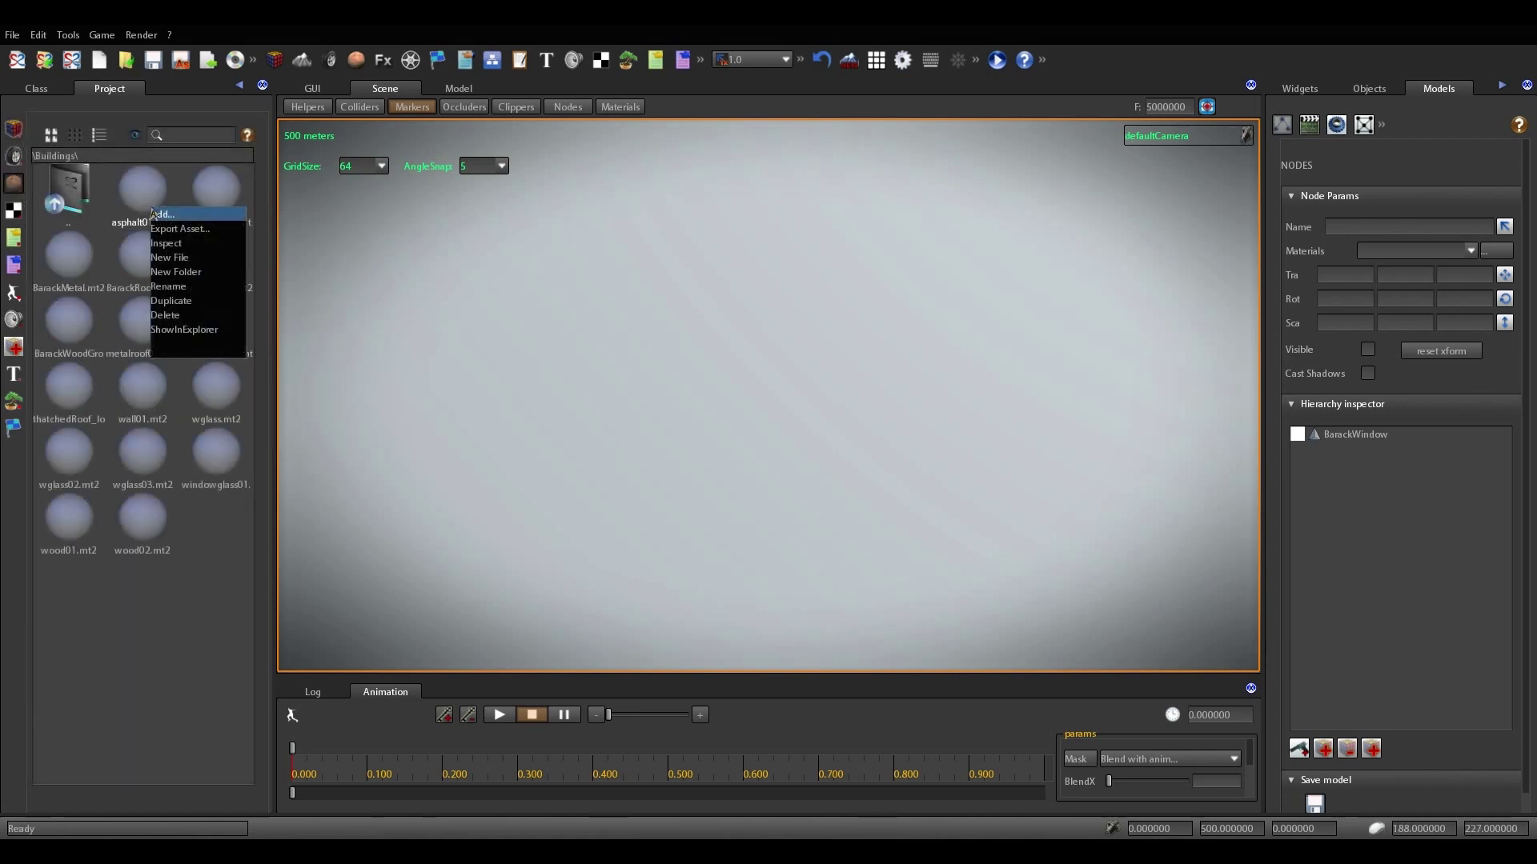
pyautogui.click(186, 244)
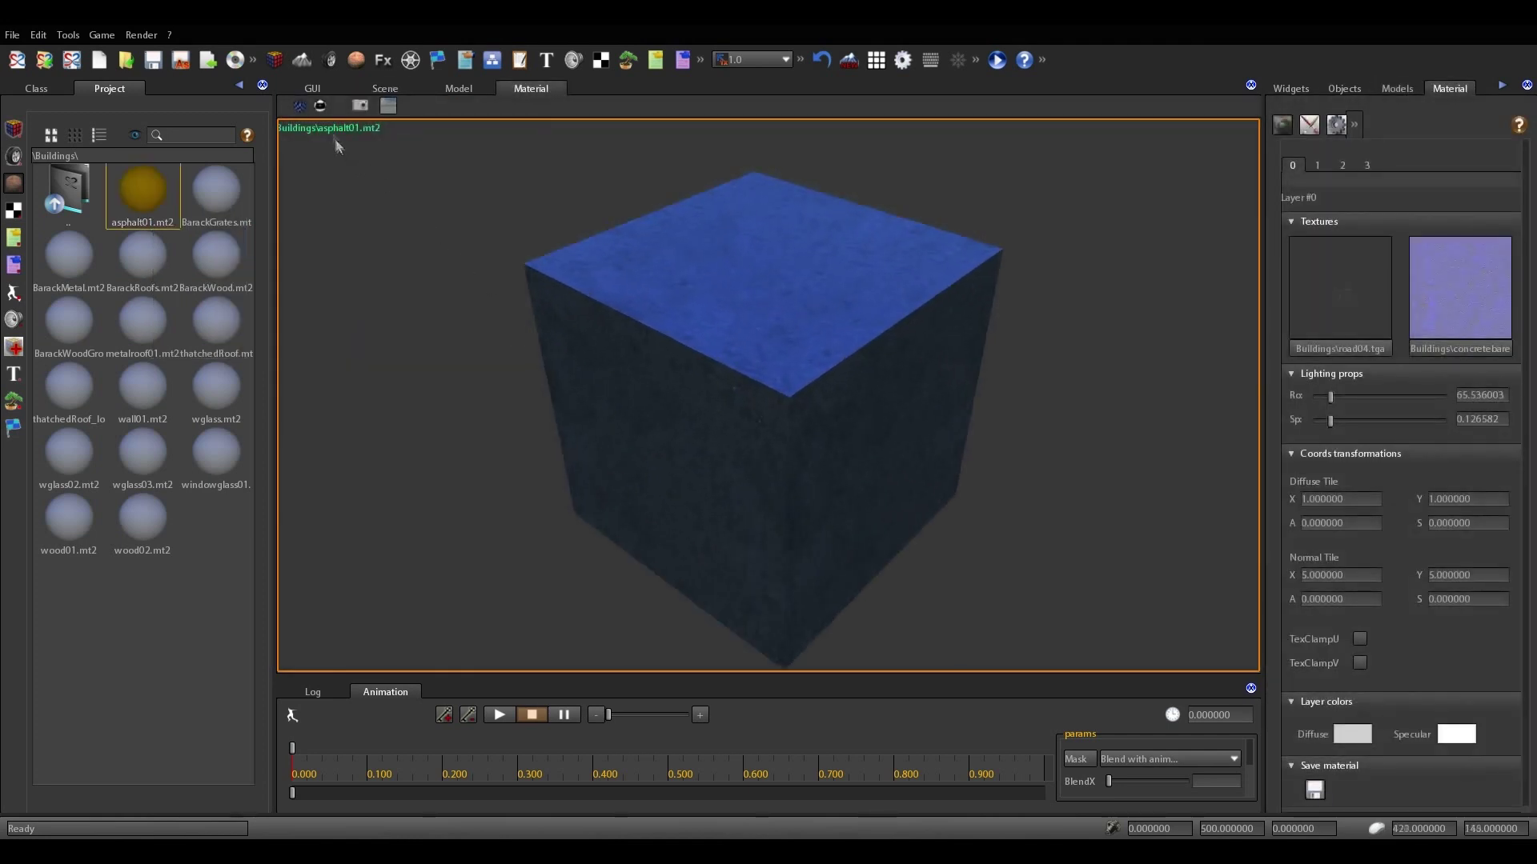
pyautogui.click(320, 105)
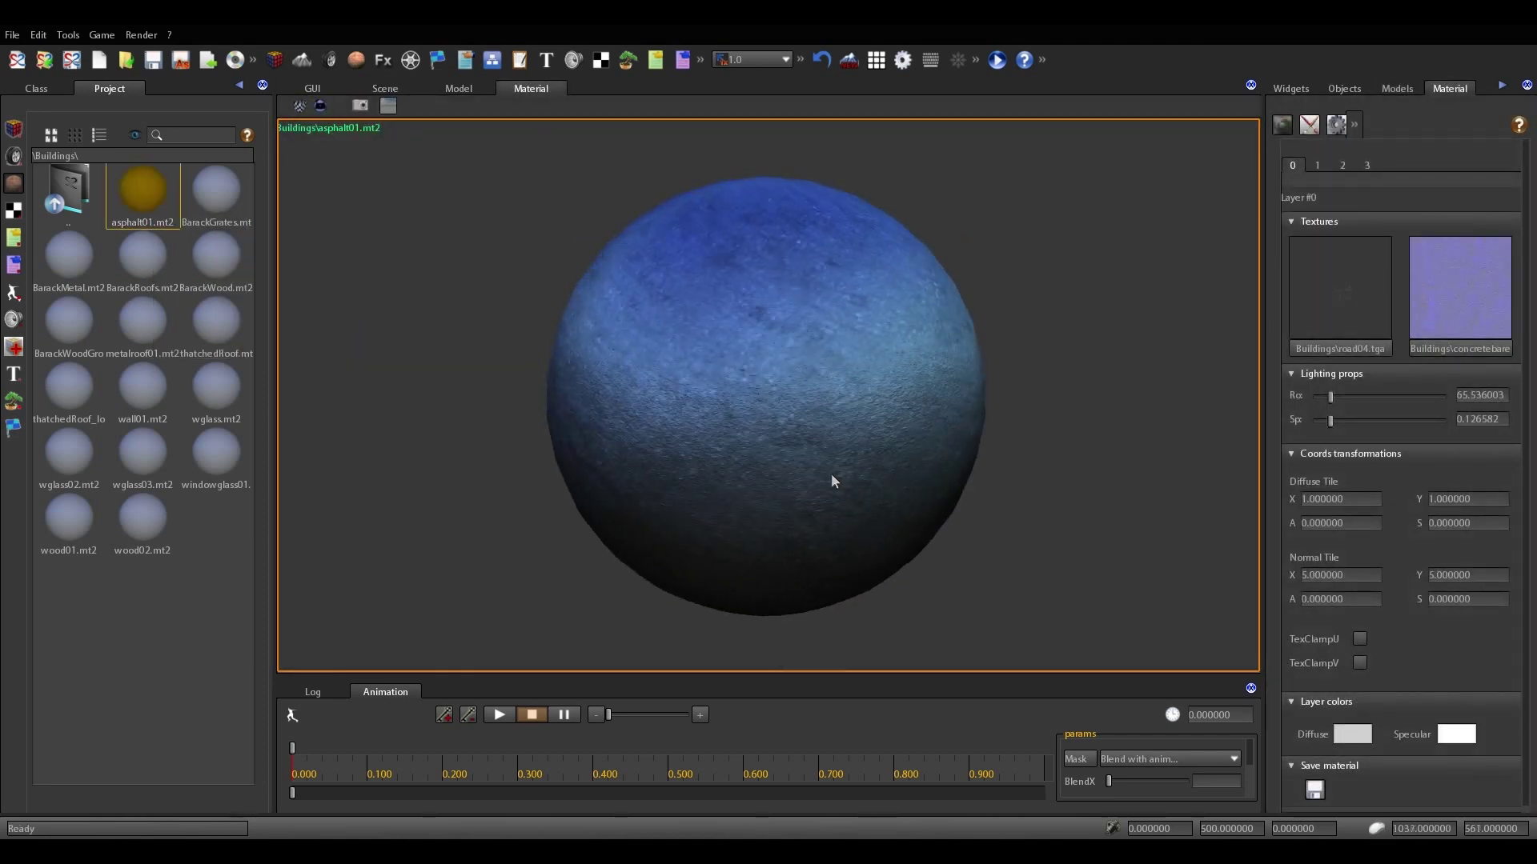
# Preview the BarackWood, thatchedRoof, metalroof01, wall01 and wglass materials on the sphere
pyautogui.click(216, 258)
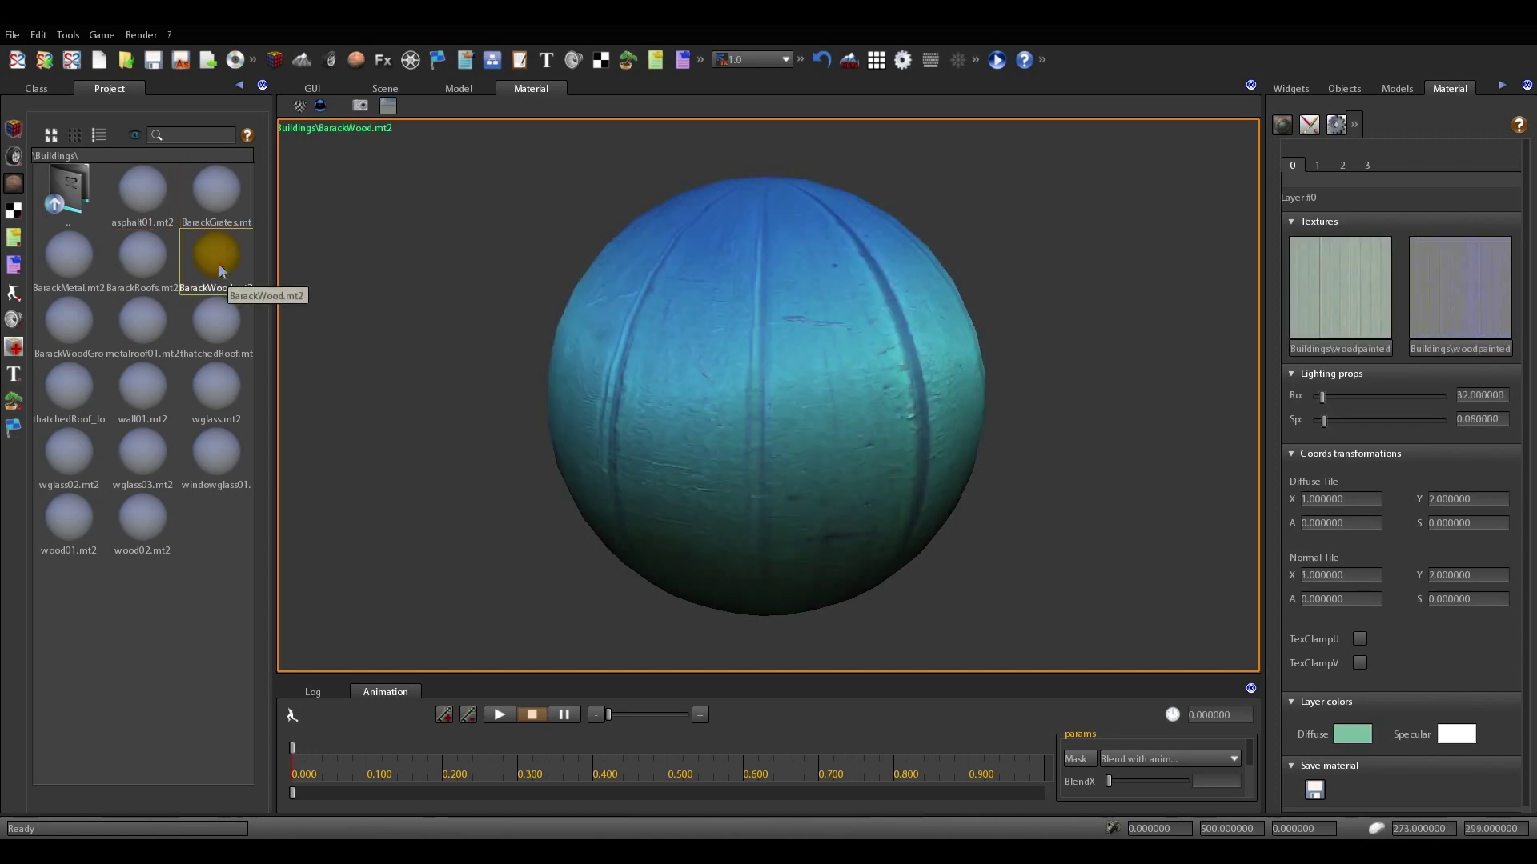
pyautogui.click(218, 320)
pyautogui.click(156, 332)
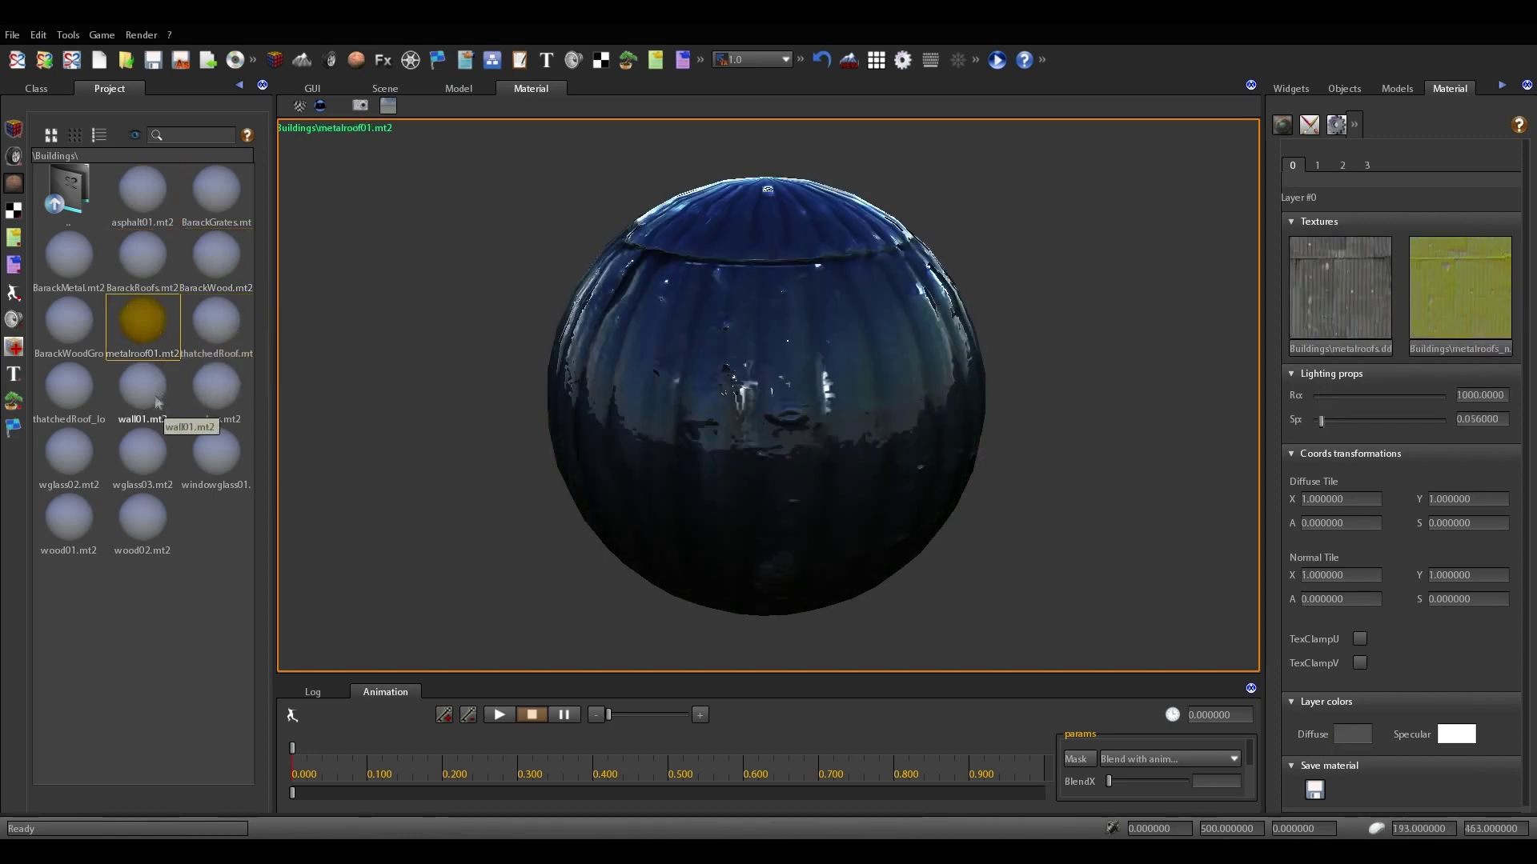
pyautogui.click(156, 401)
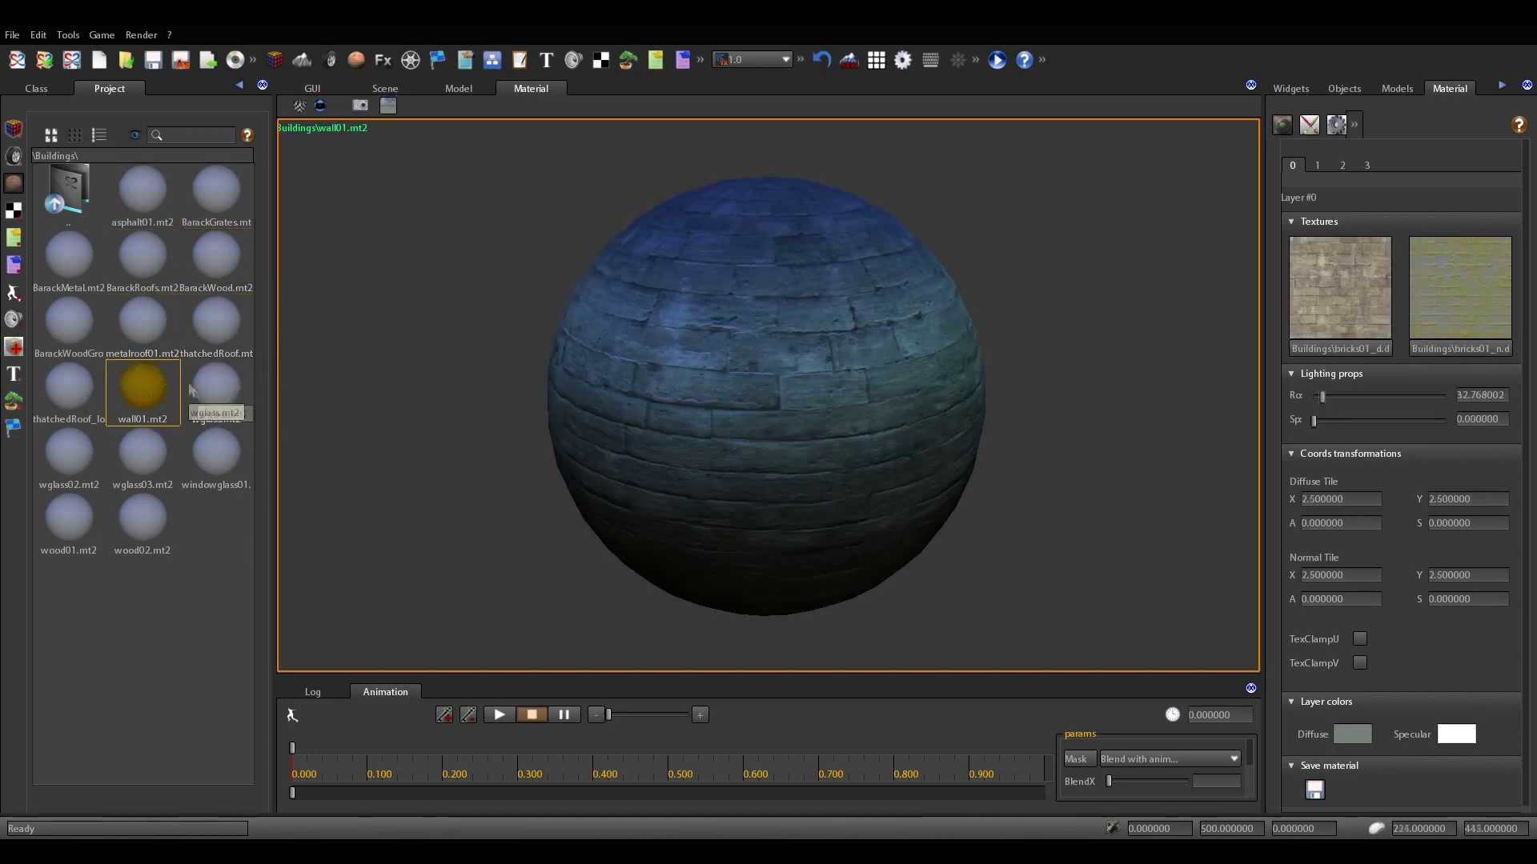
pyautogui.click(221, 400)
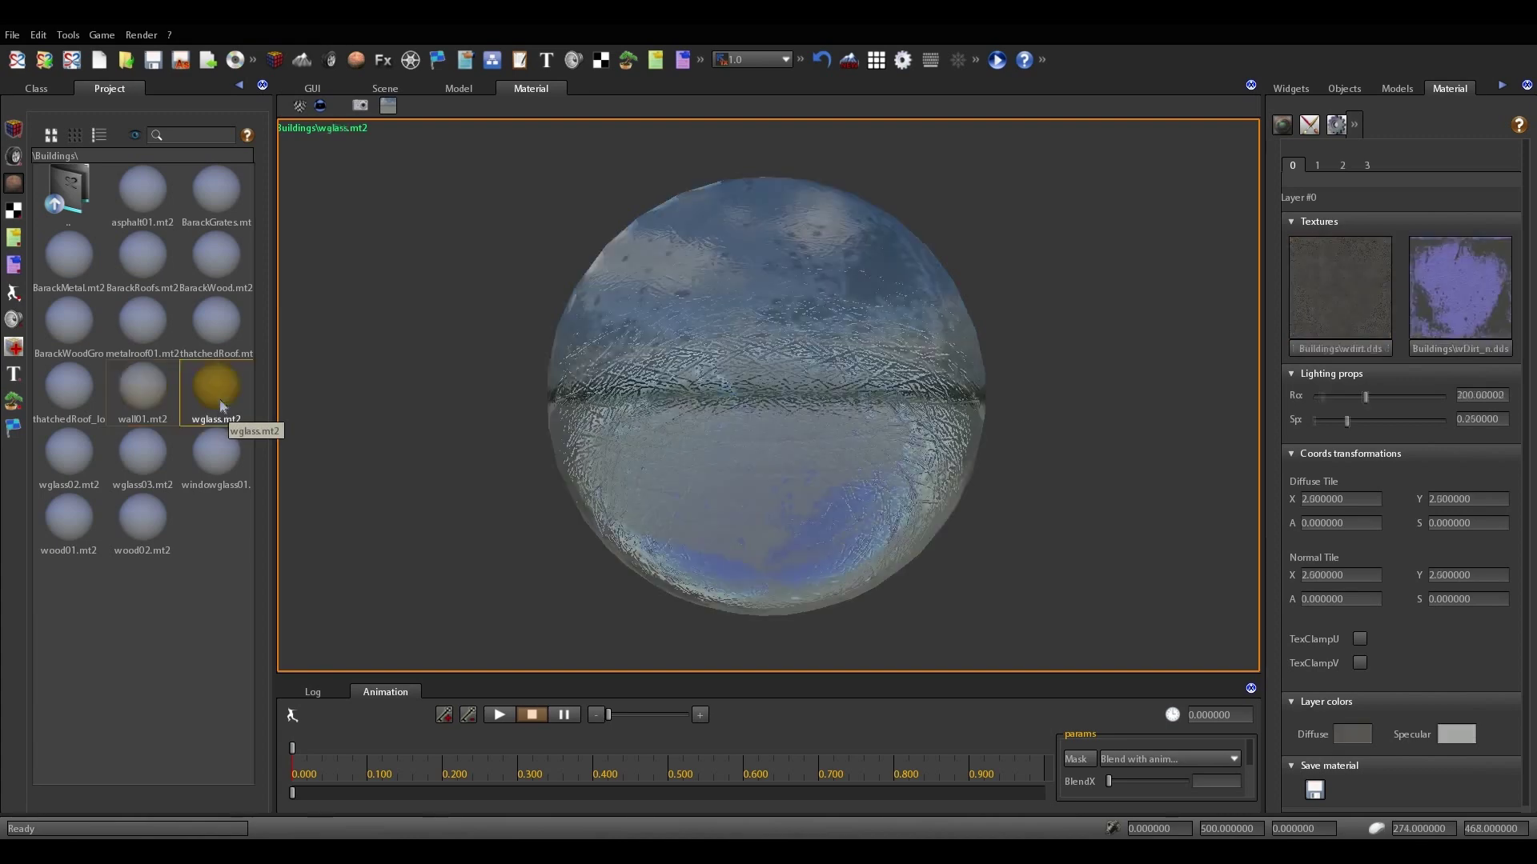
# Examine the metalroof01, wglass03 and thatchedRoof_lod materials from different angles on the sphere
pyautogui.click(152, 340)
pyautogui.moveTo(633, 344); pyautogui.dragTo(724, 382)
pyautogui.click(143, 452)
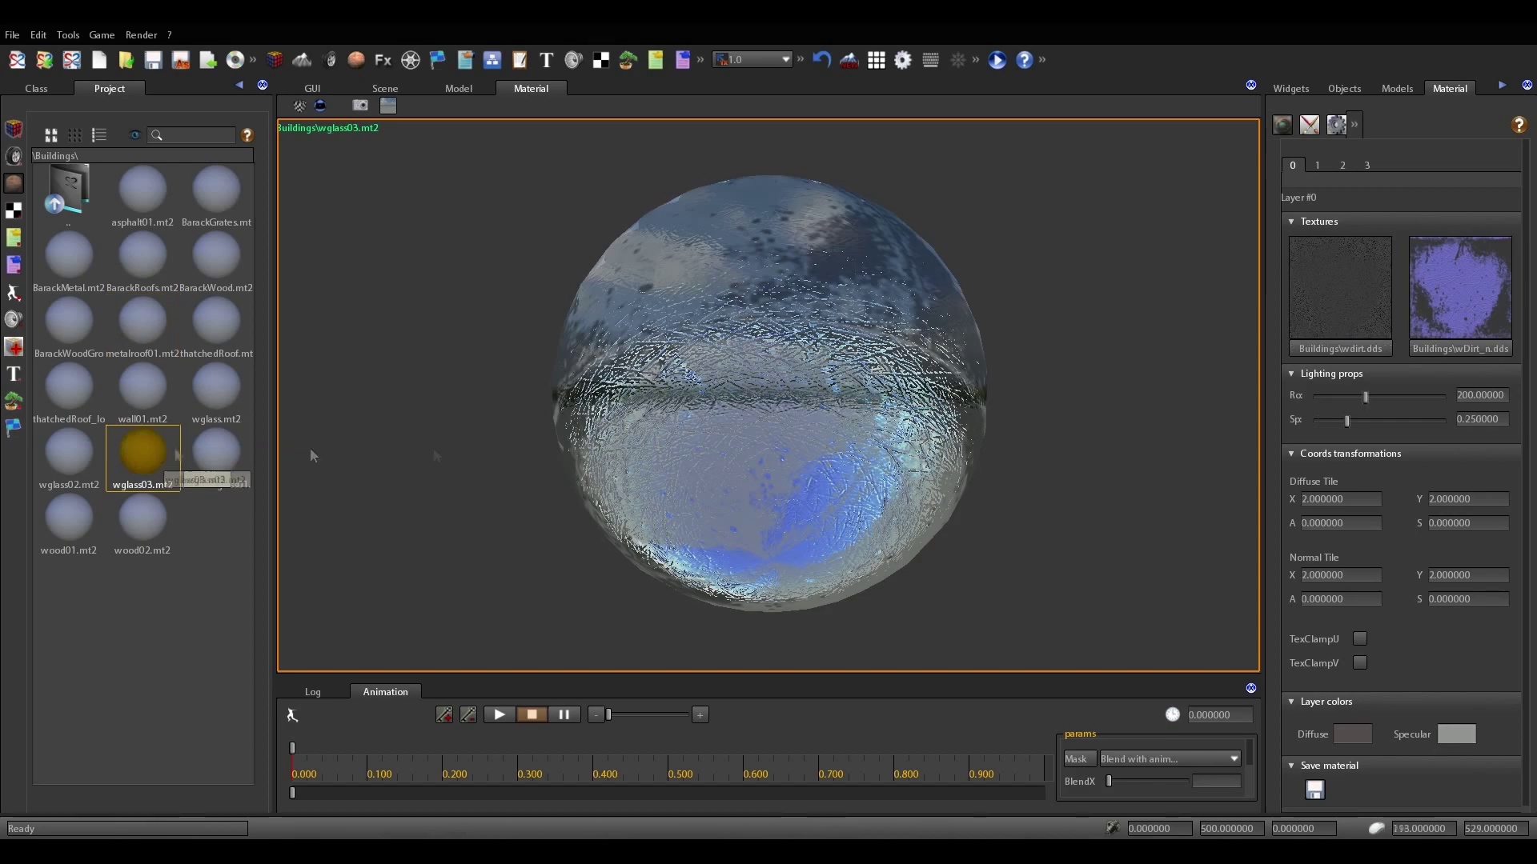
pyautogui.moveTo(701, 466); pyautogui.dragTo(660, 432)
pyautogui.click(69, 388)
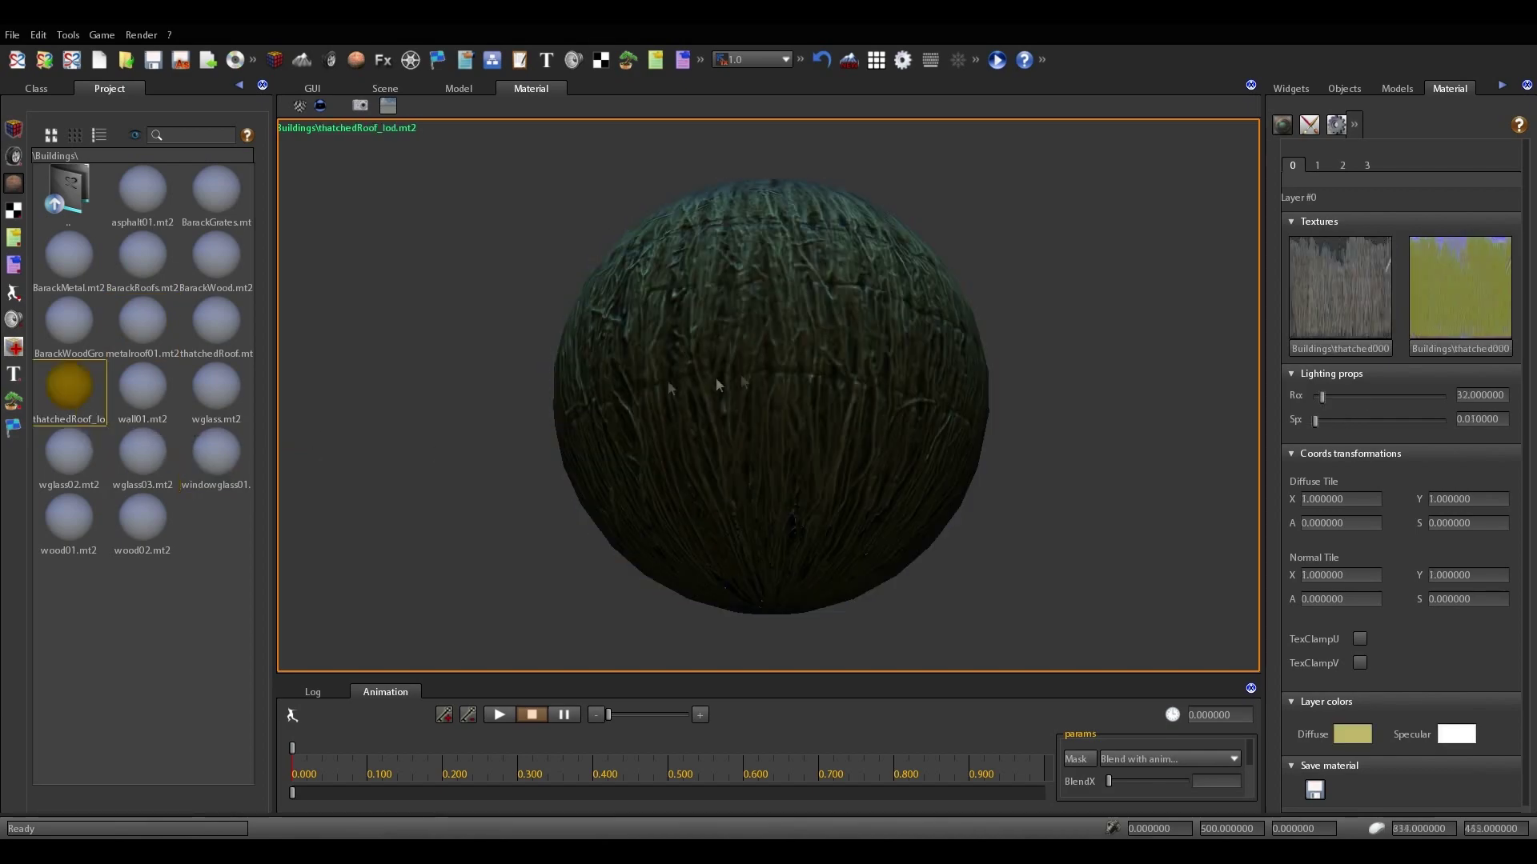
pyautogui.moveTo(715, 376); pyautogui.dragTo(812, 418)
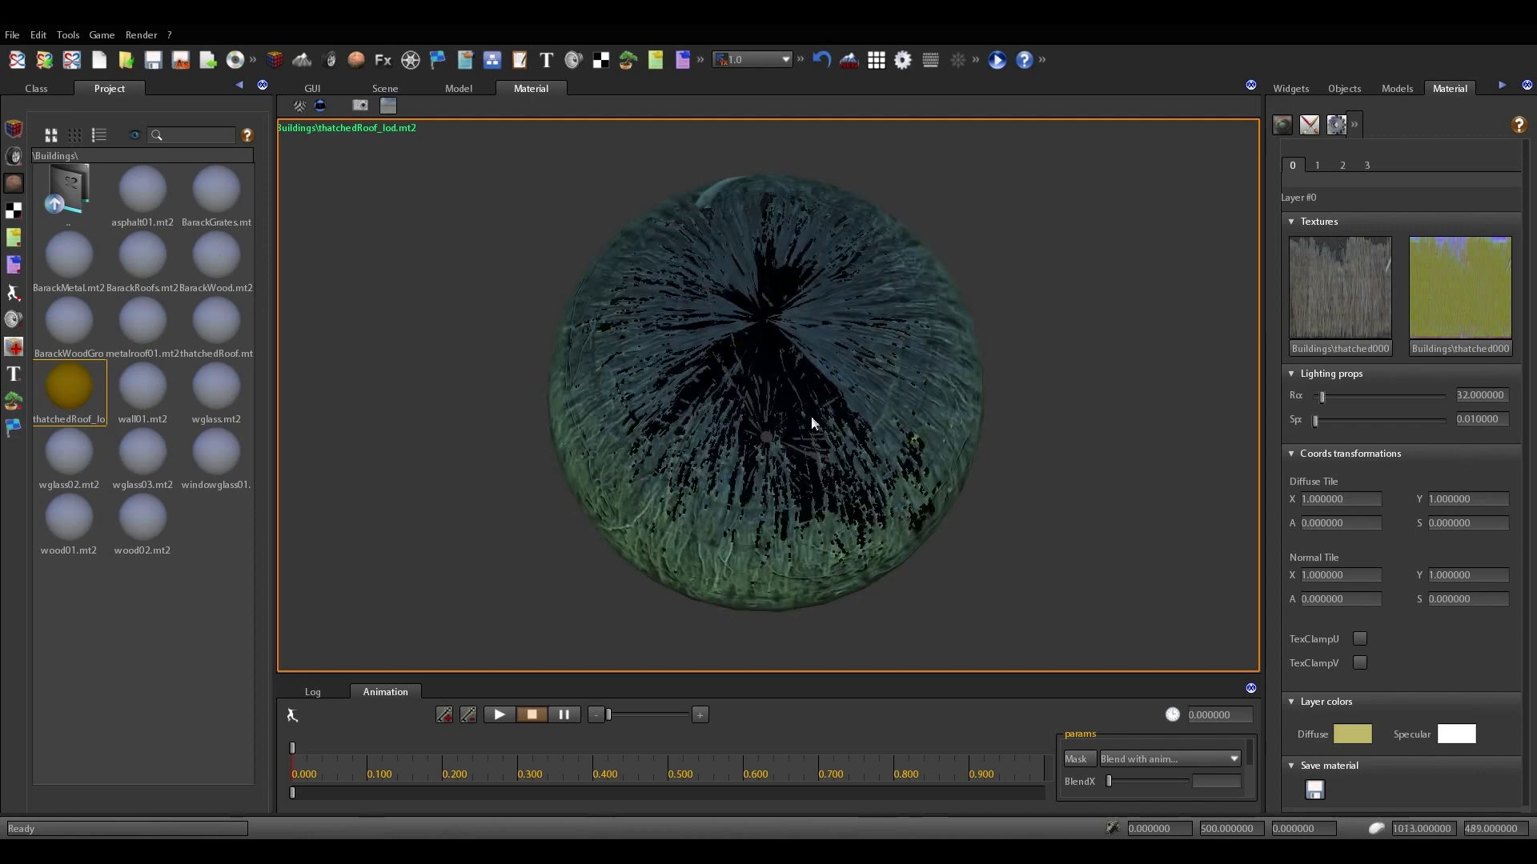
# Save the thatchedRoof_lod, asphalt01 and BarackGrates materials one after another, with each previewed on the sphere
pyautogui.moveTo(766, 375); pyautogui.dragTo(765, 374)
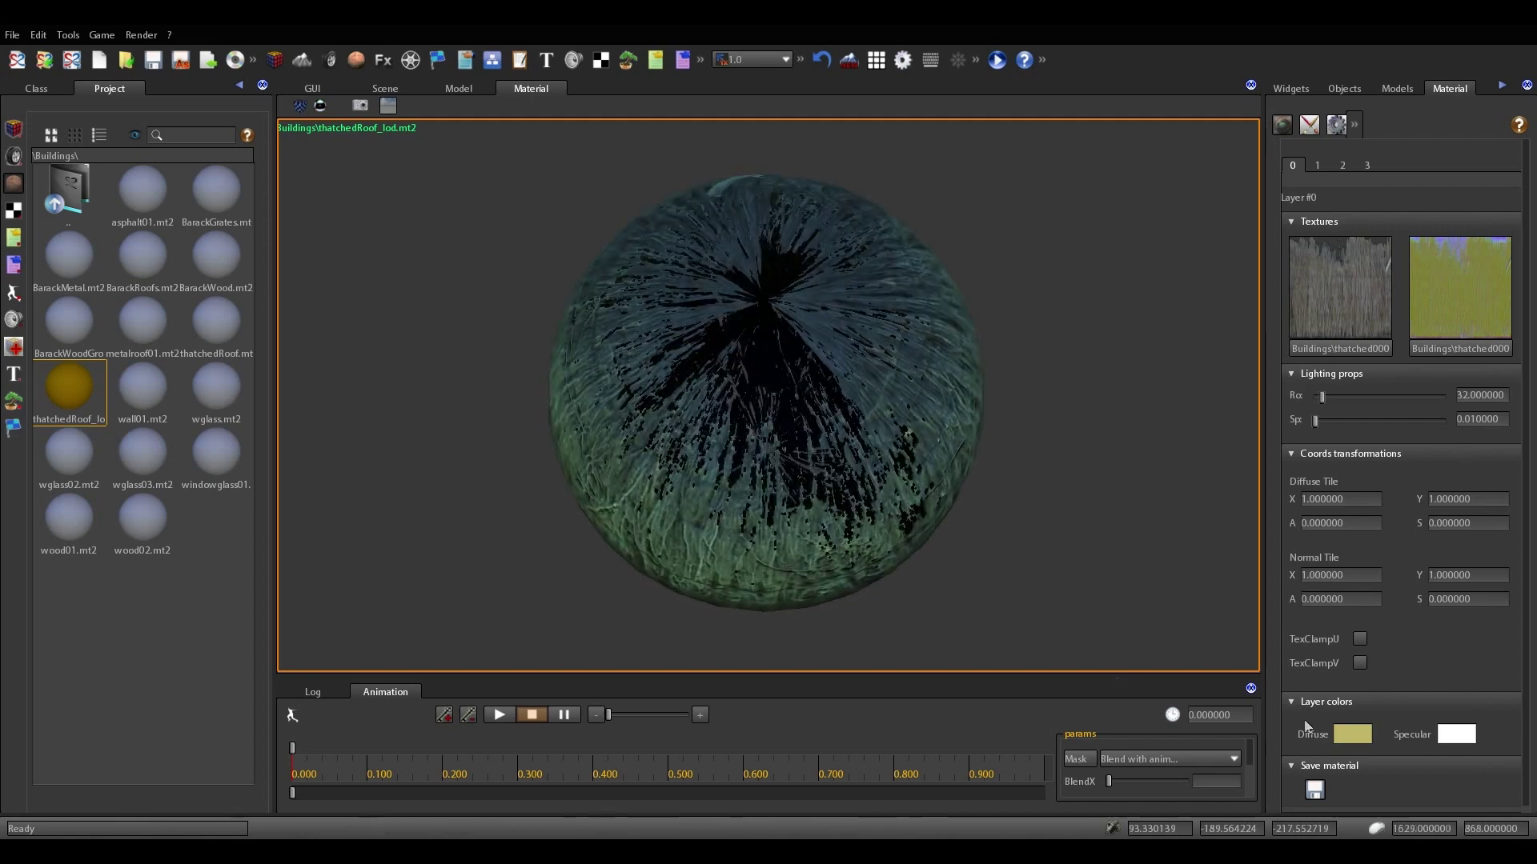
pyautogui.click(1315, 791)
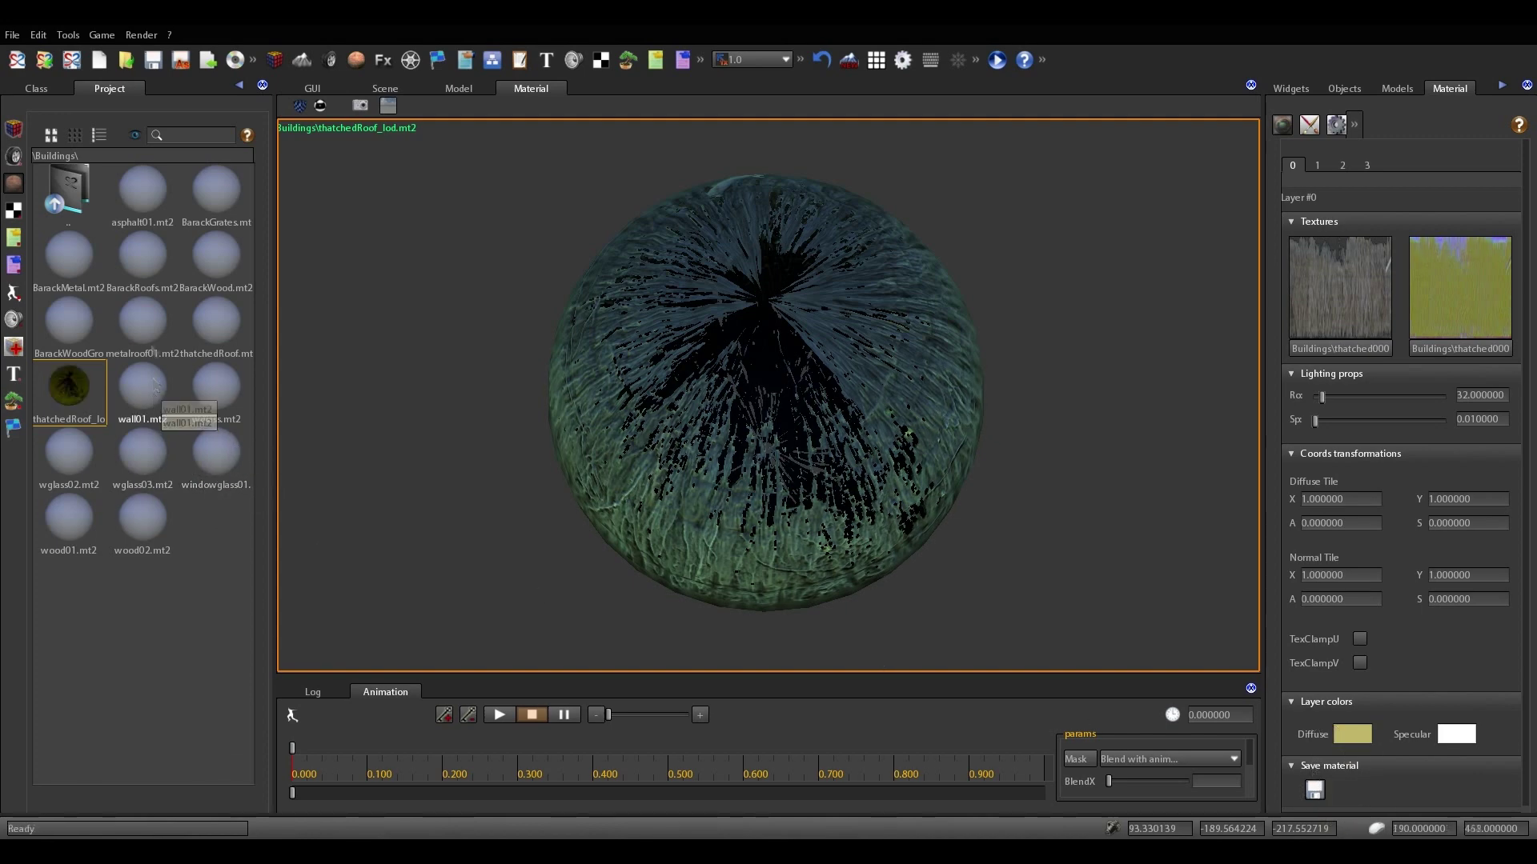
pyautogui.click(142, 194)
pyautogui.moveTo(777, 445)
pyautogui.mouseDown()
pyautogui.moveTo(765, 409)
pyautogui.moveTo(776, 417)
pyautogui.mouseUp()
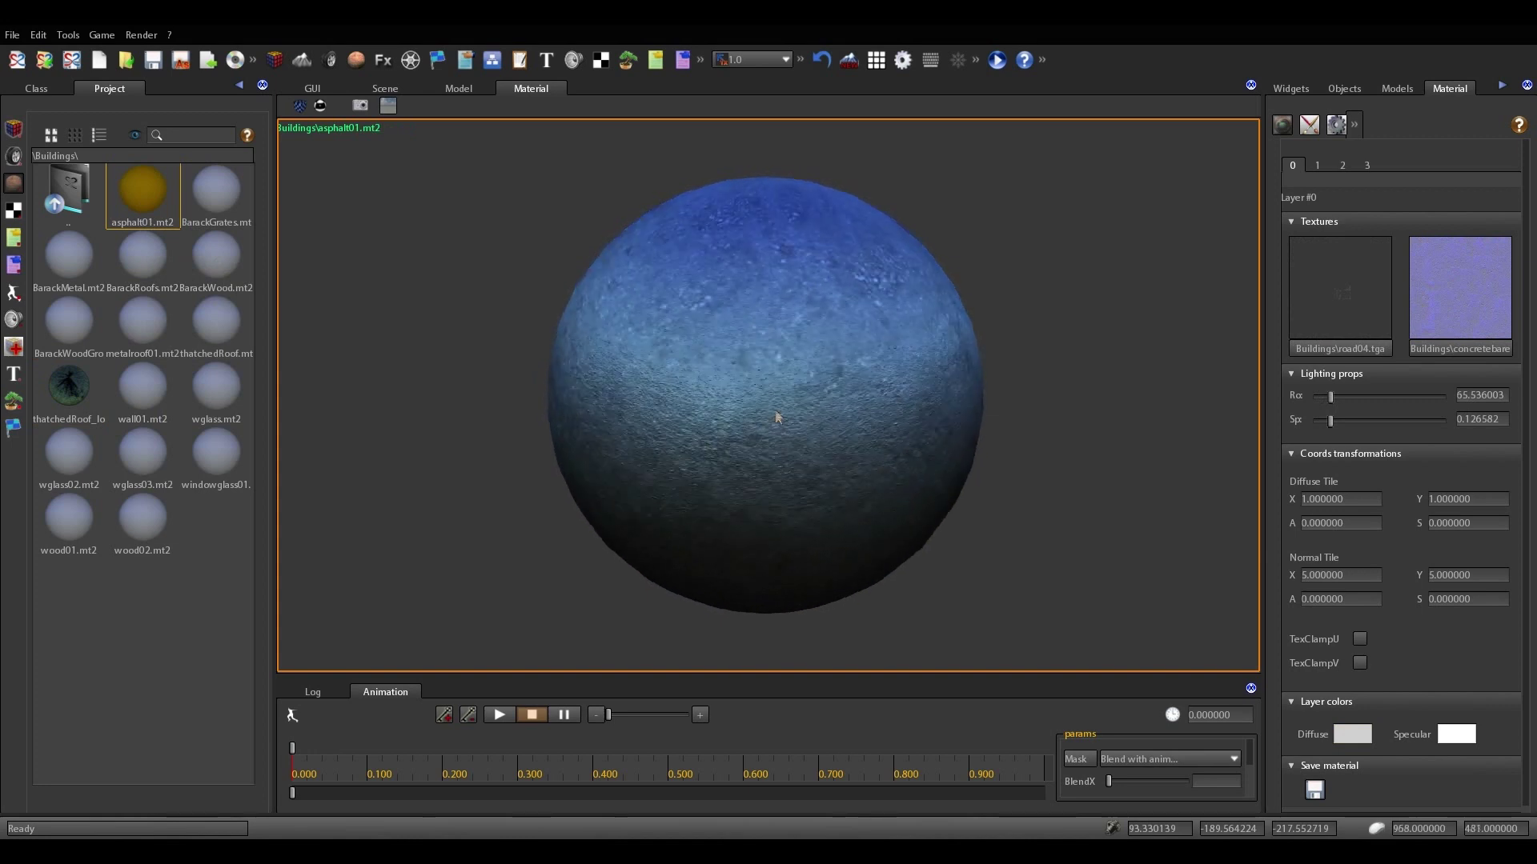
pyautogui.click(1315, 791)
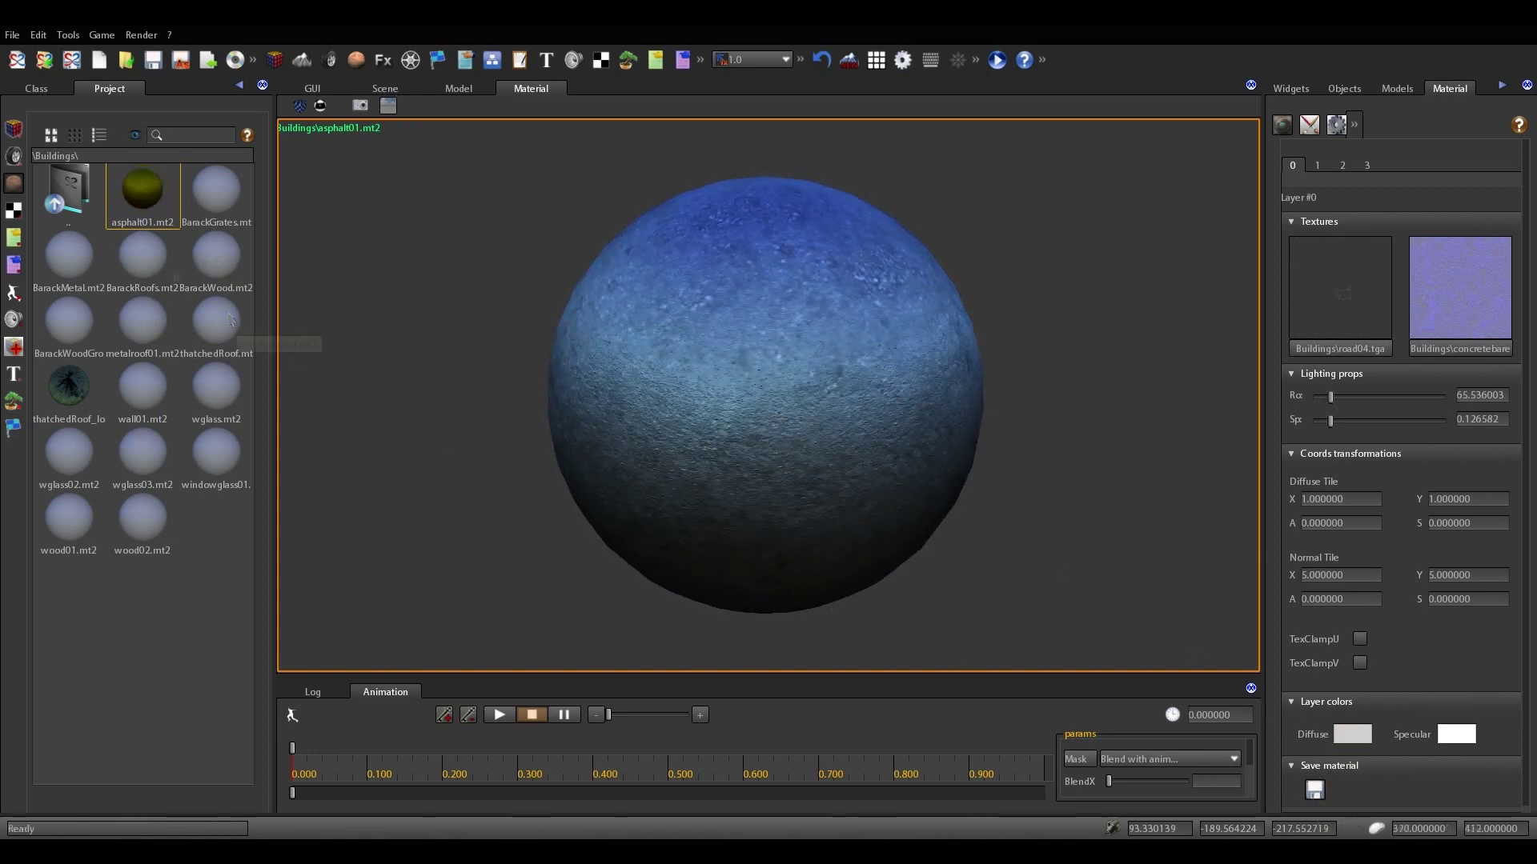
pyautogui.click(216, 192)
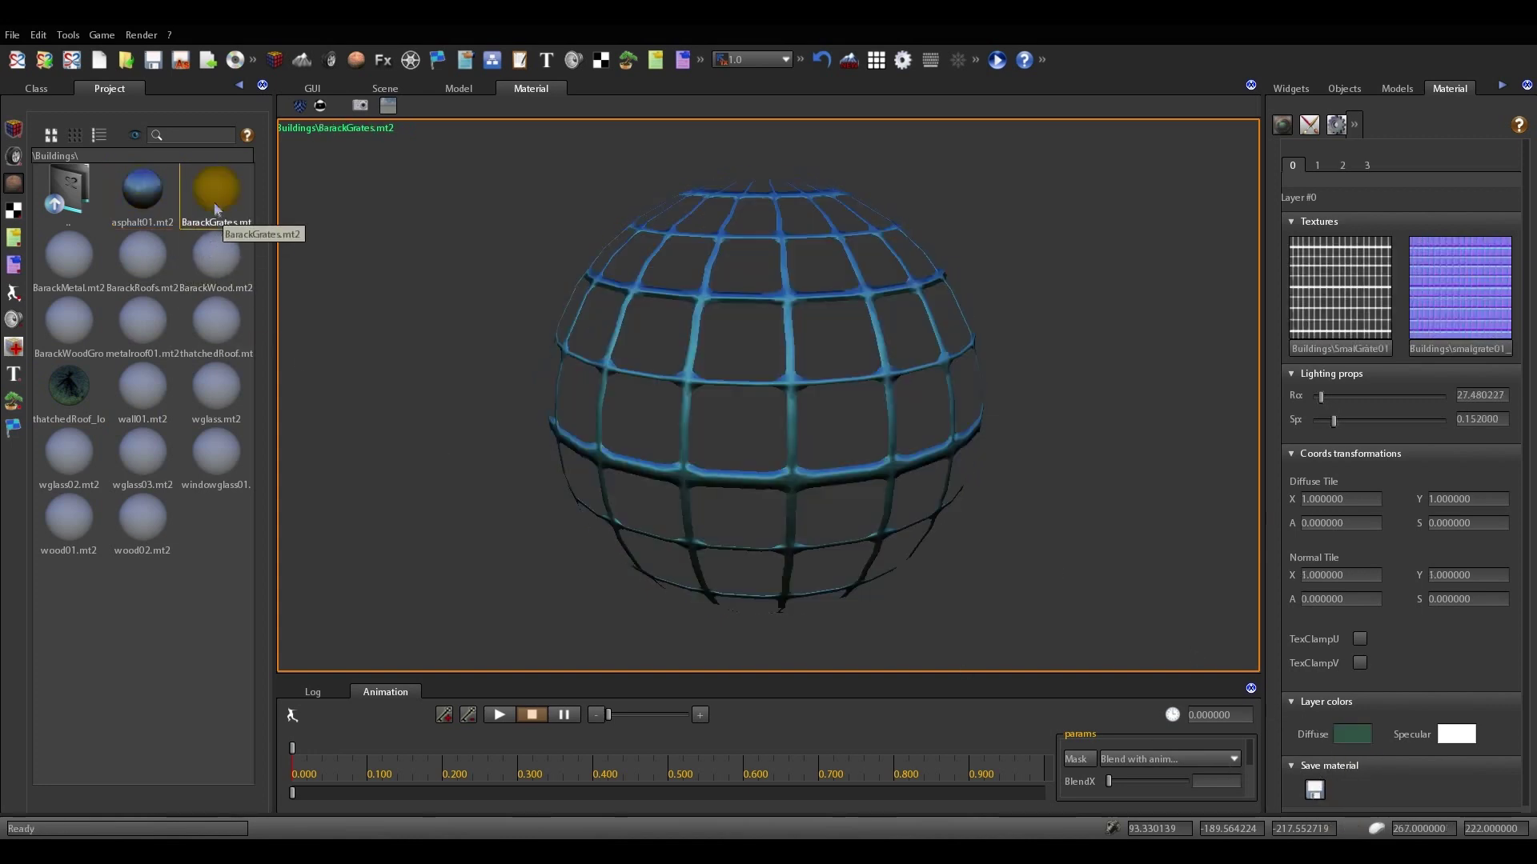
pyautogui.click(1317, 793)
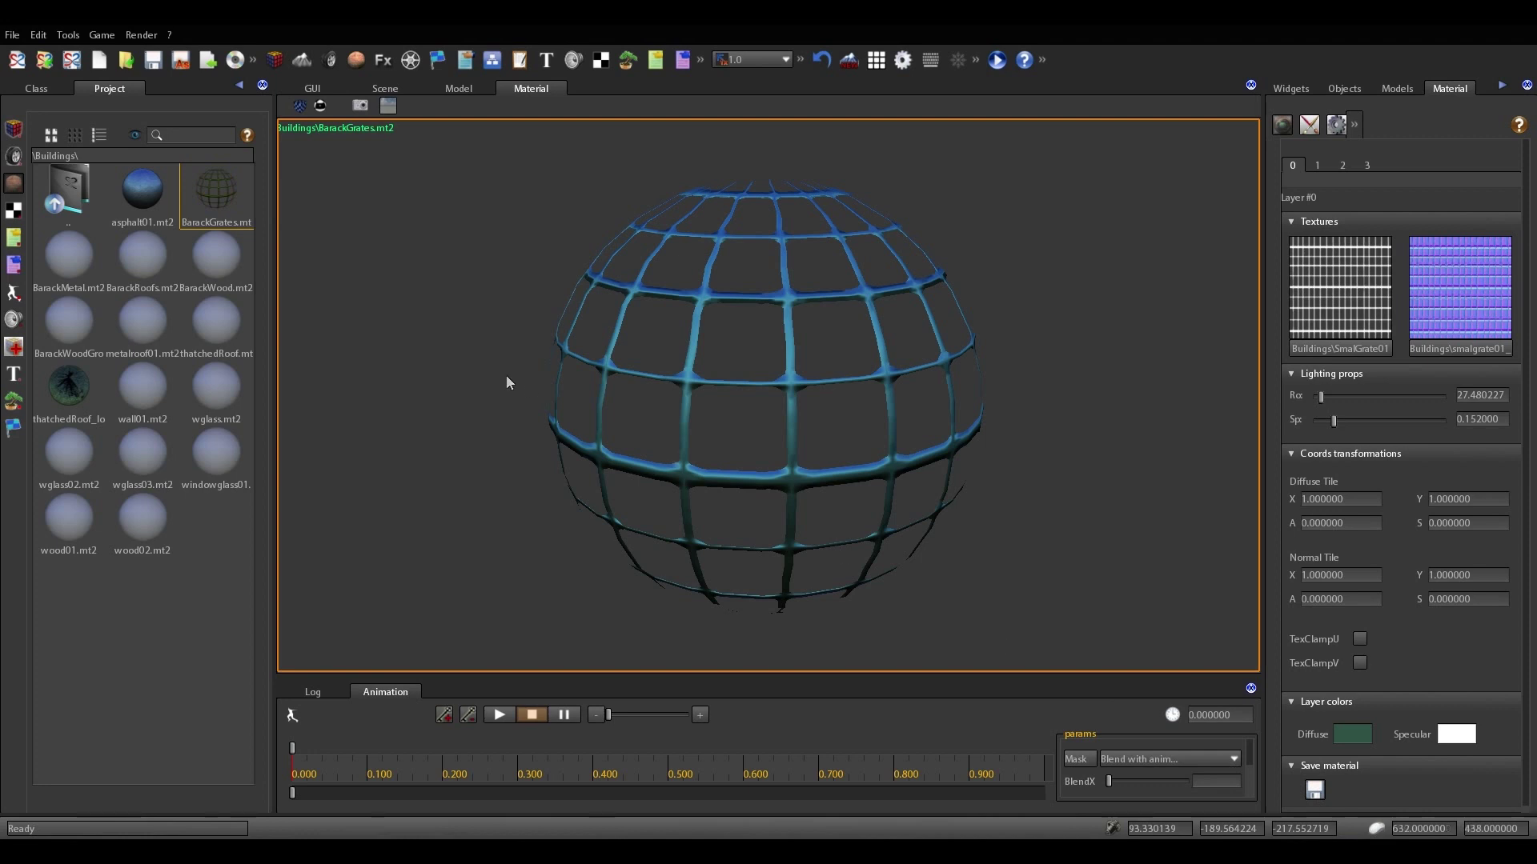
# Look through the Model, Scene, GUI and Material views, finishing on the Scene view
pyautogui.click(461, 90)
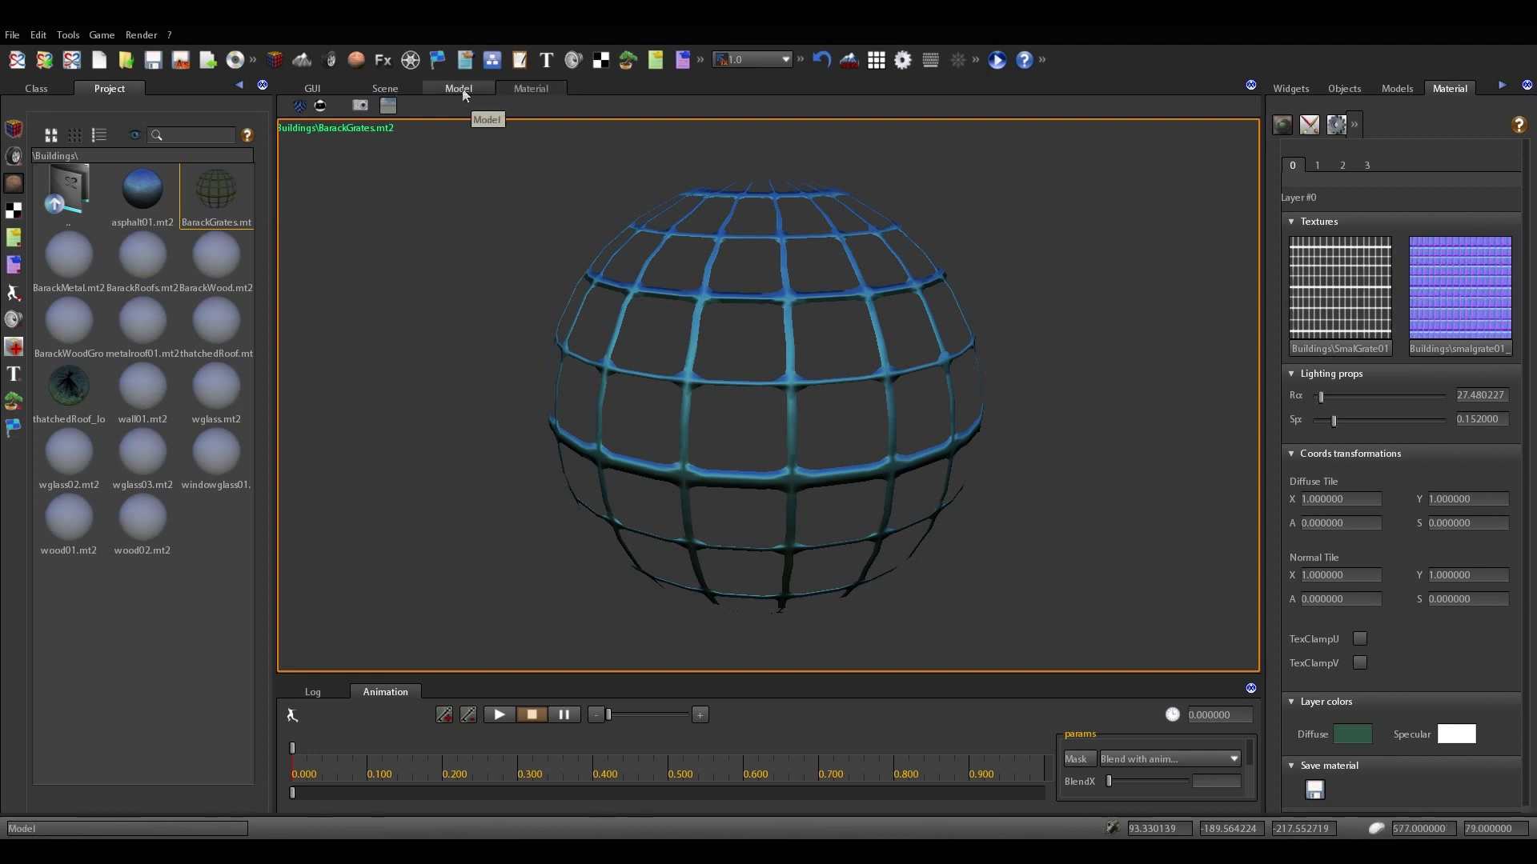
pyautogui.click(412, 91)
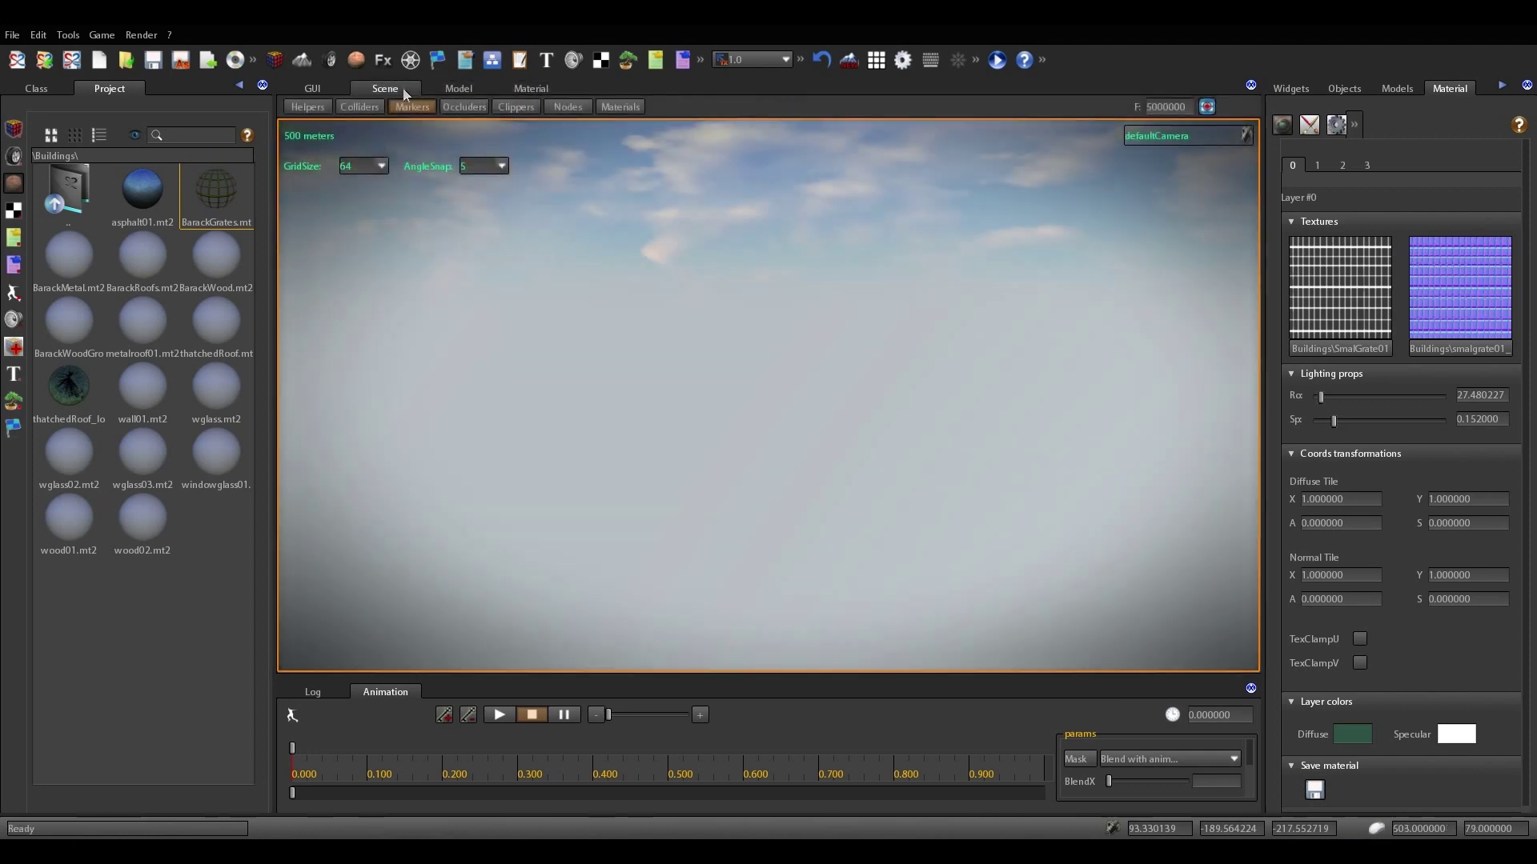
pyautogui.click(336, 90)
pyautogui.click(385, 90)
pyautogui.click(457, 89)
pyautogui.click(528, 89)
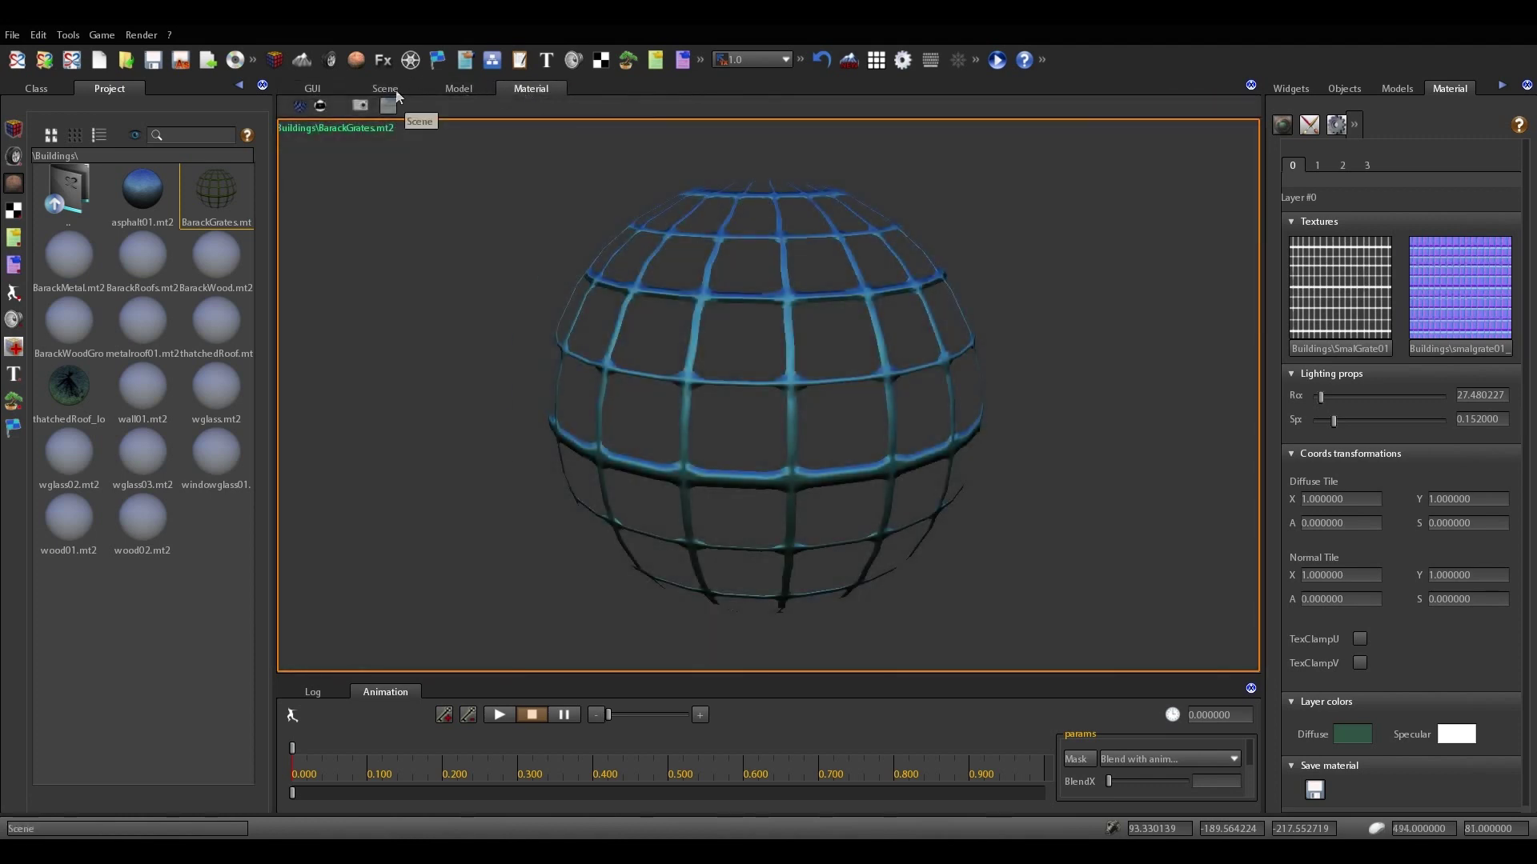
pyautogui.click(386, 89)
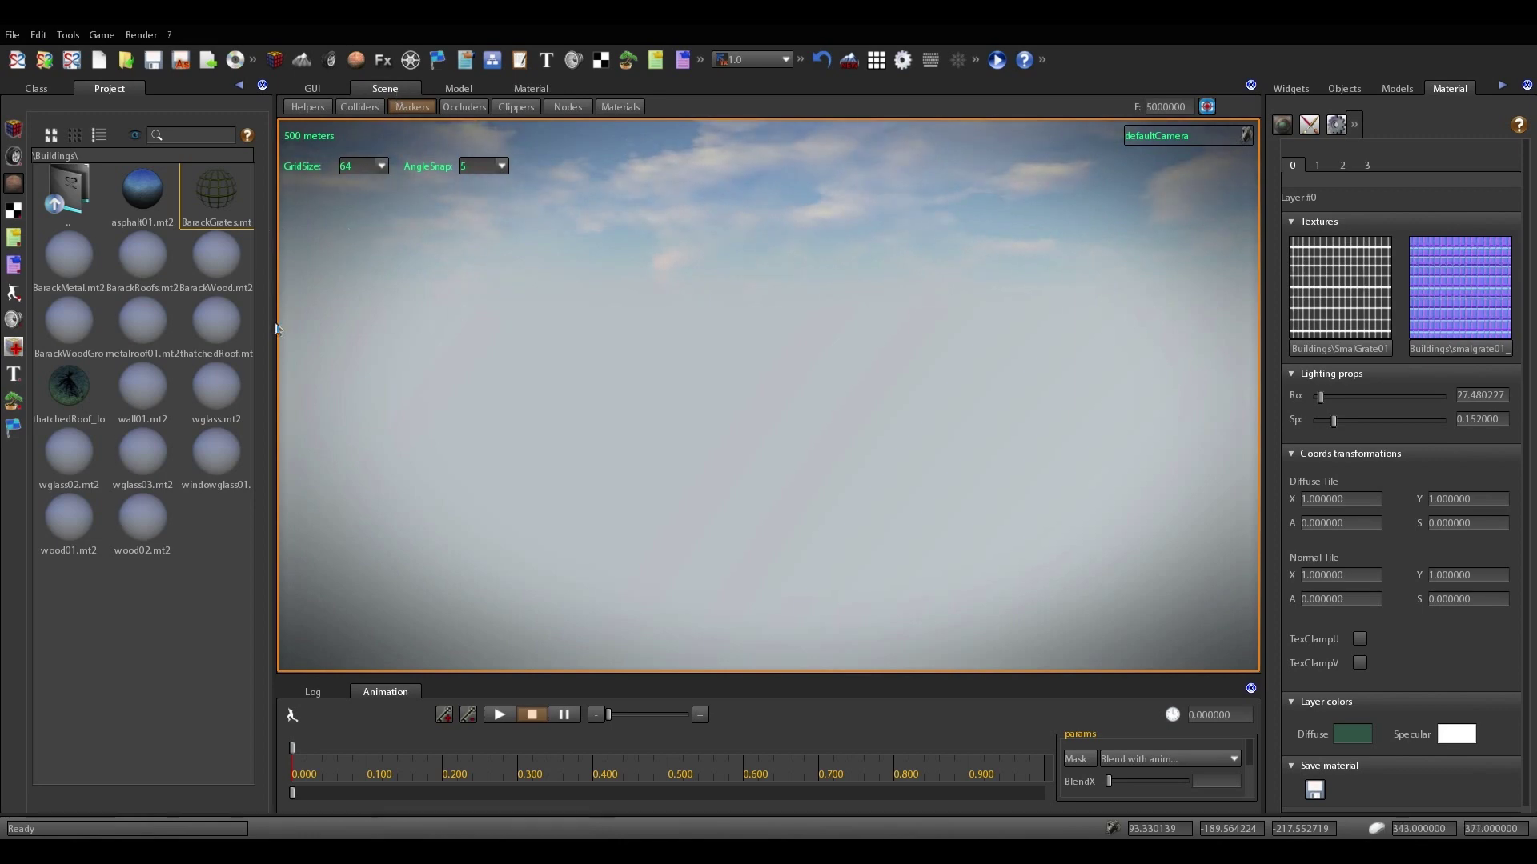
# Move the Project panel into the central view area, then dock it beneath the Class panel and adjust the side column's width
pyautogui.moveTo(273, 322); pyautogui.dragTo(380, 333)
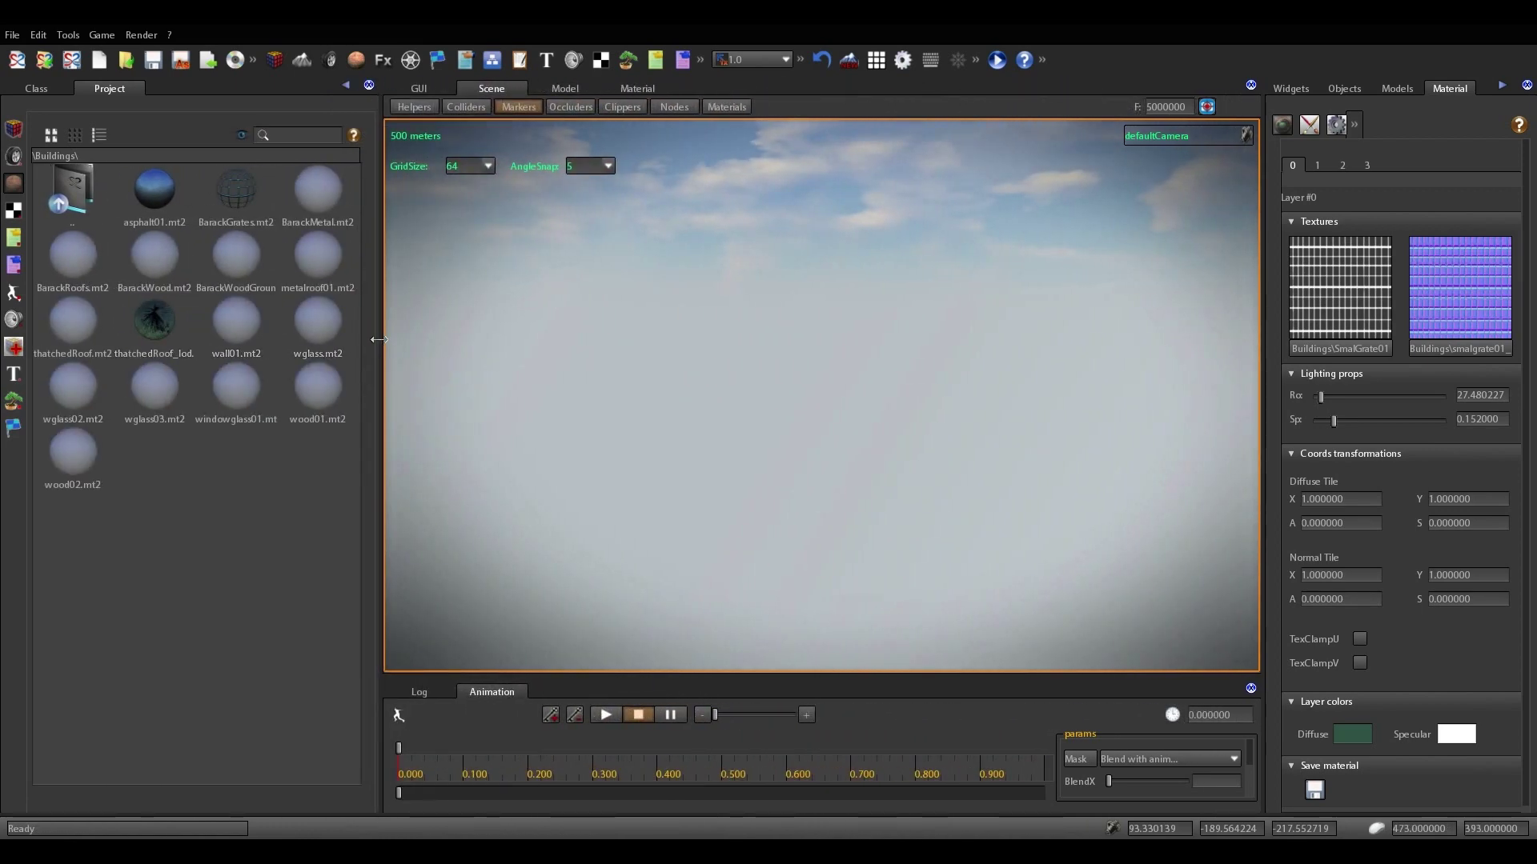
pyautogui.moveTo(128, 94); pyautogui.dragTo(800, 98)
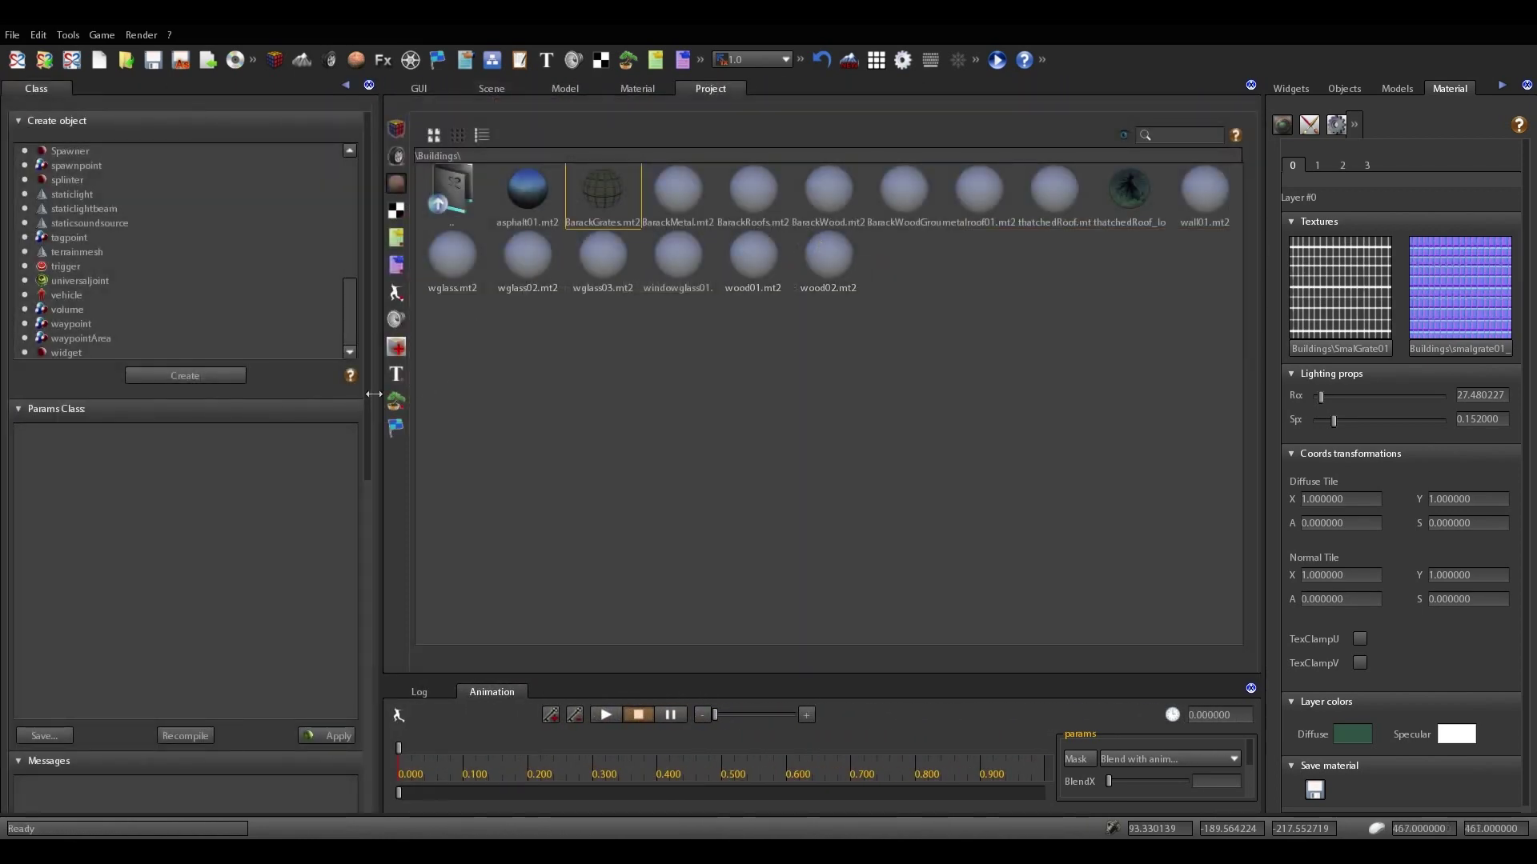
pyautogui.moveTo(374, 394); pyautogui.dragTo(528, 392)
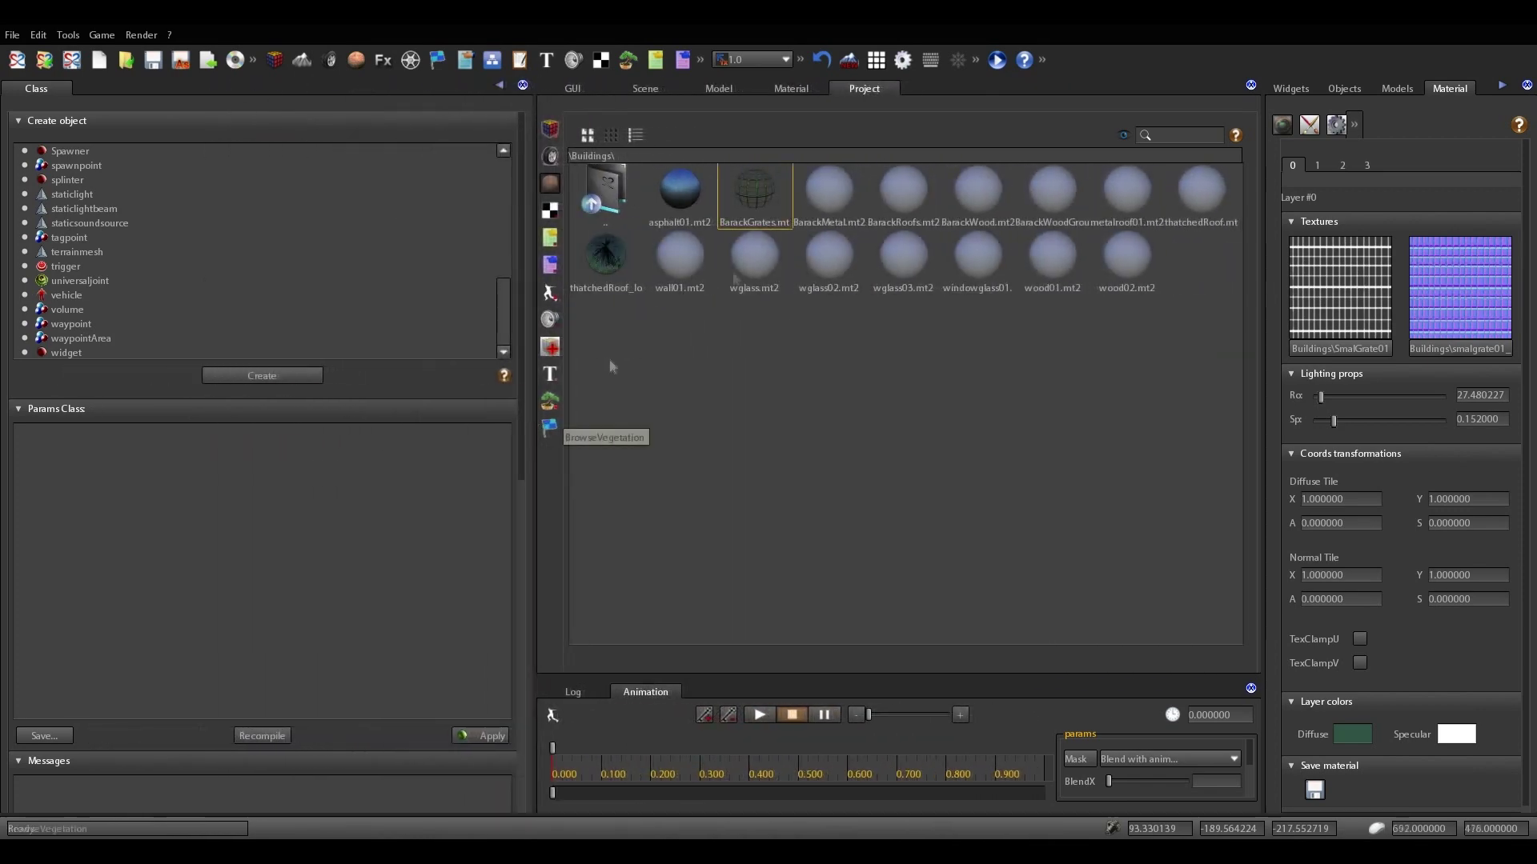
pyautogui.moveTo(295, 559); pyautogui.dragTo(292, 560)
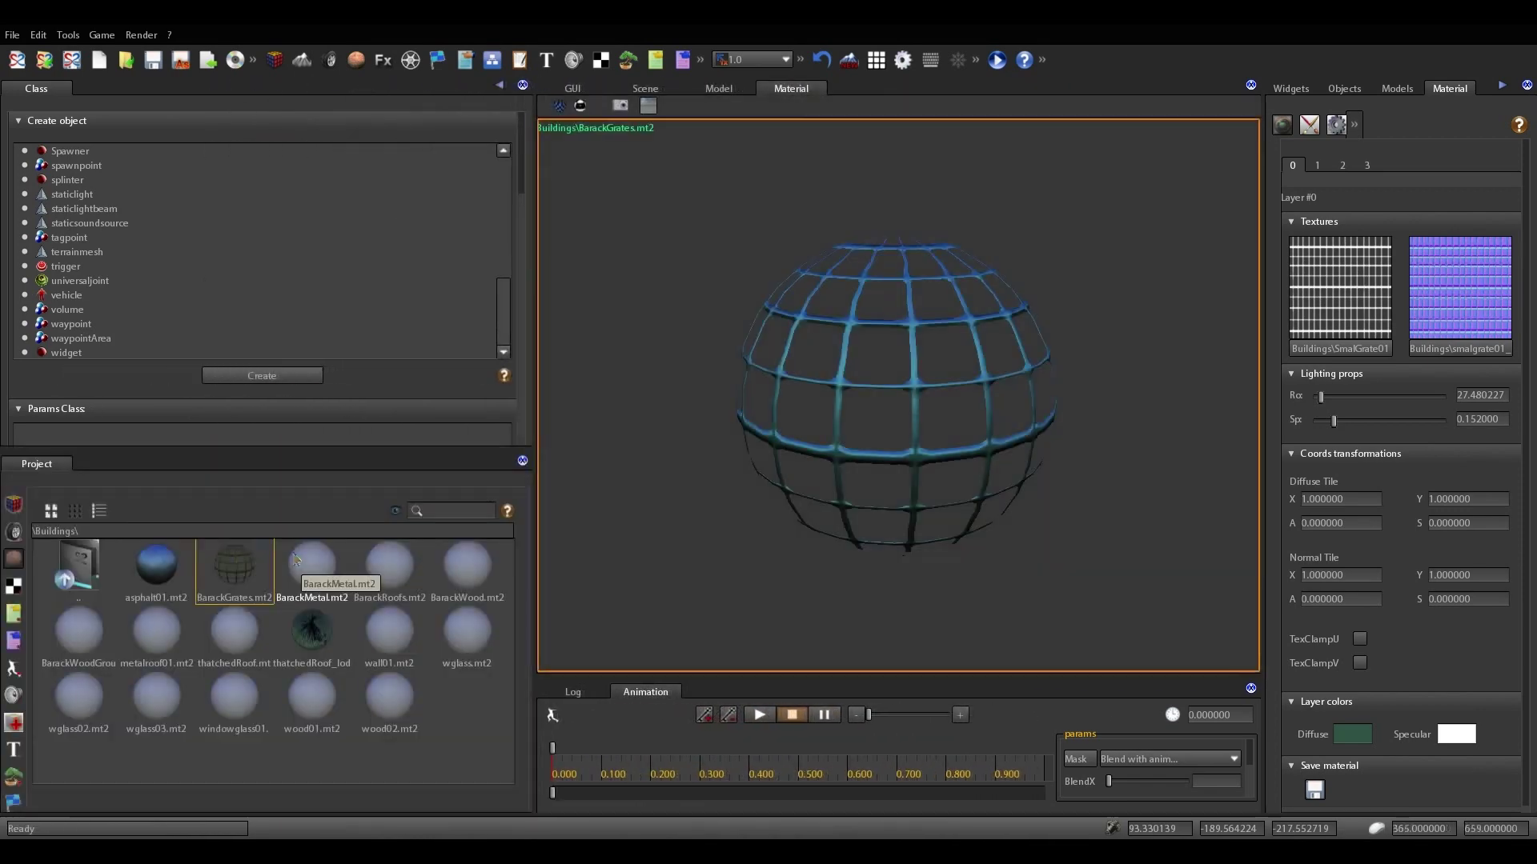
pyautogui.moveTo(530, 341); pyautogui.dragTo(376, 348)
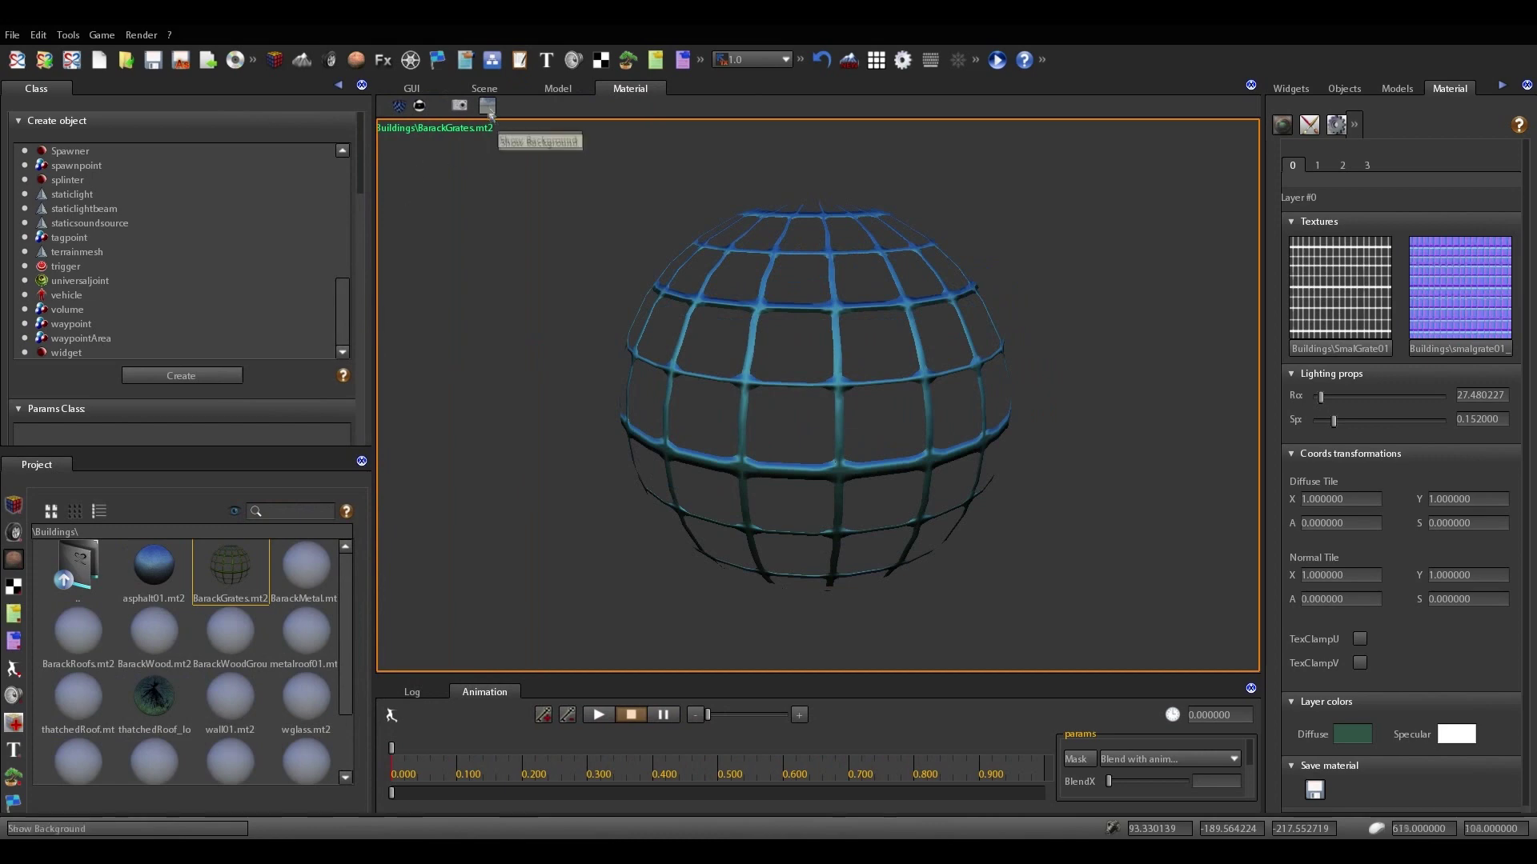
# Dock the Material view beneath the material properties, bring up the Scene view and narrow both side columns to enlarge it
pyautogui.click(485, 88)
pyautogui.click(626, 91)
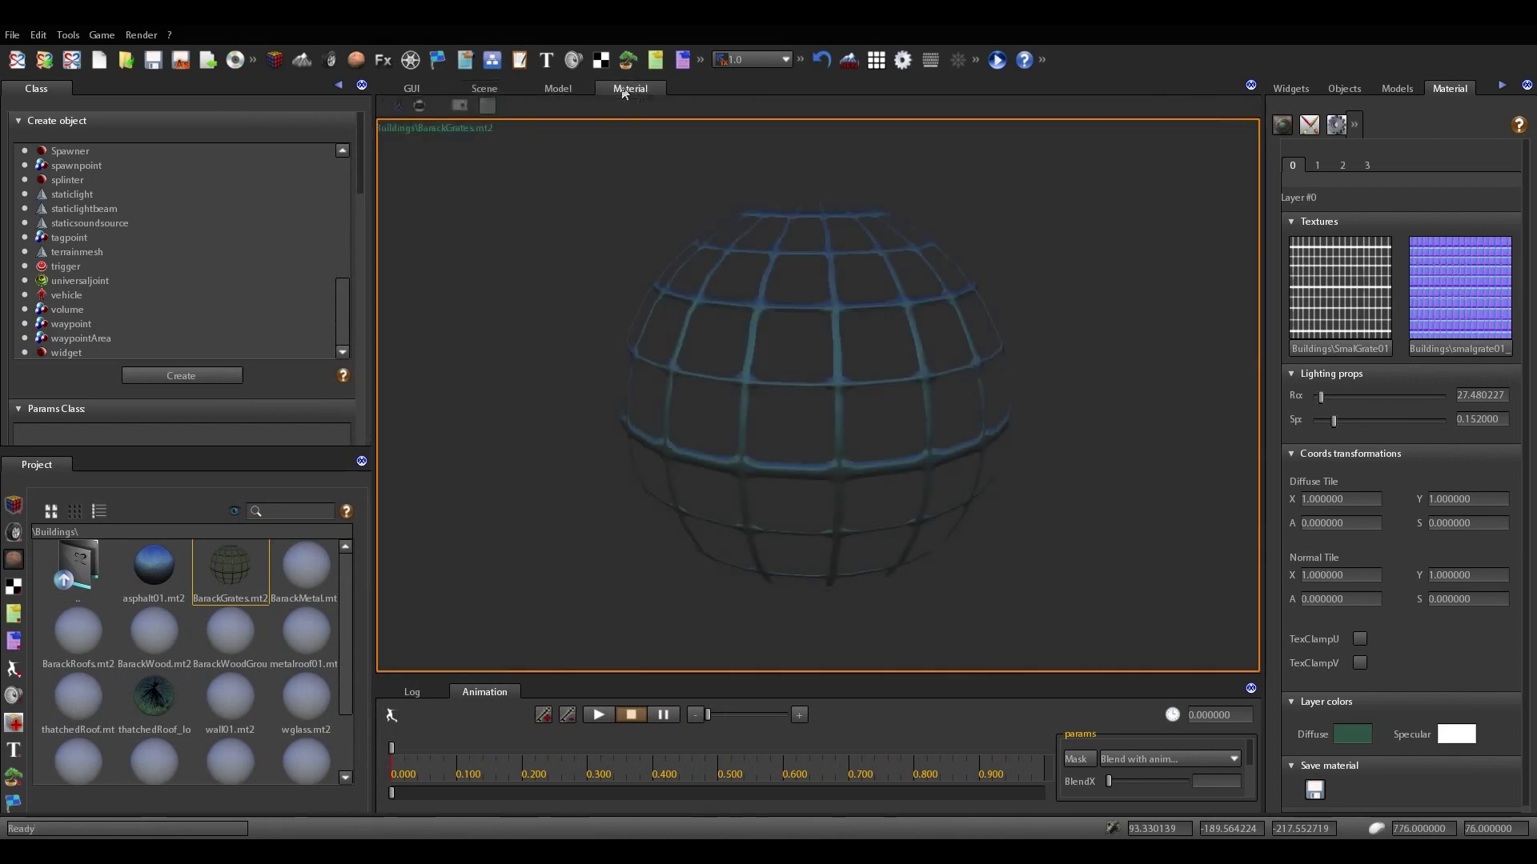
pyautogui.moveTo(1148, 446); pyautogui.dragTo(1078, 500)
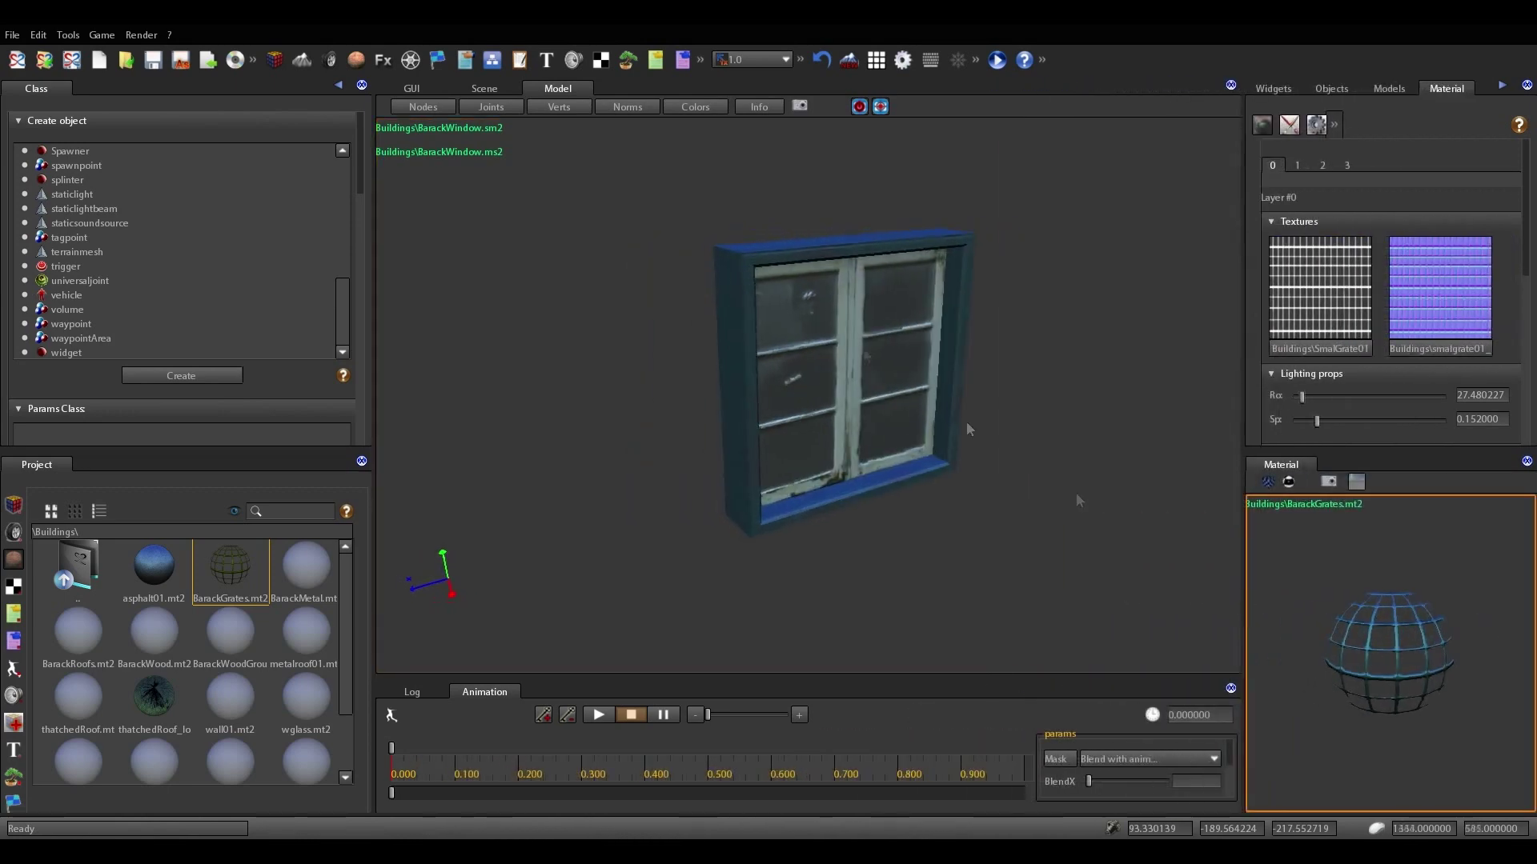
pyautogui.click(501, 94)
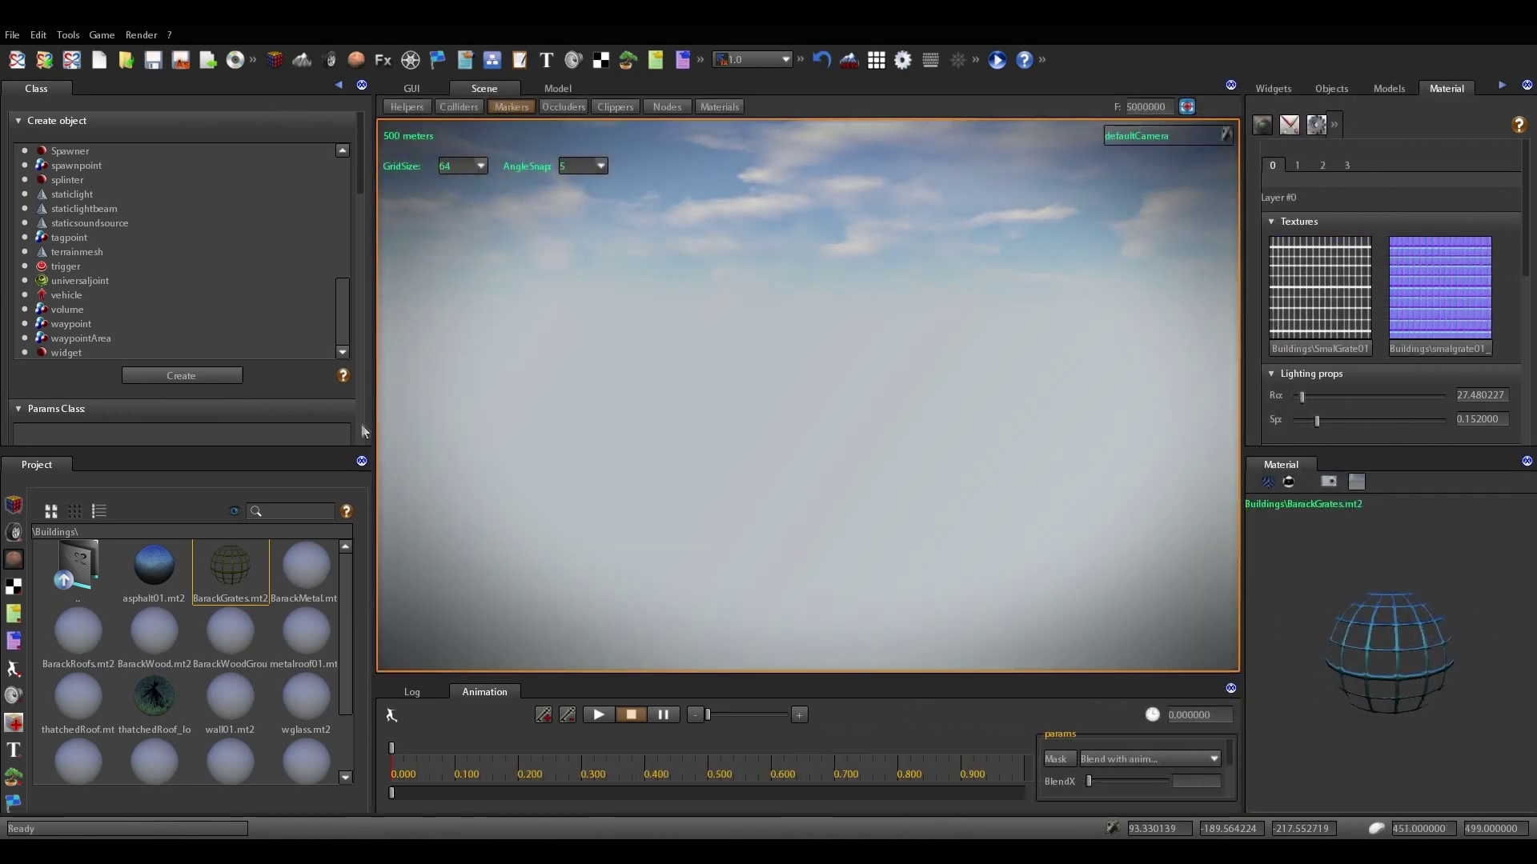
pyautogui.moveTo(365, 432); pyautogui.dragTo(305, 441)
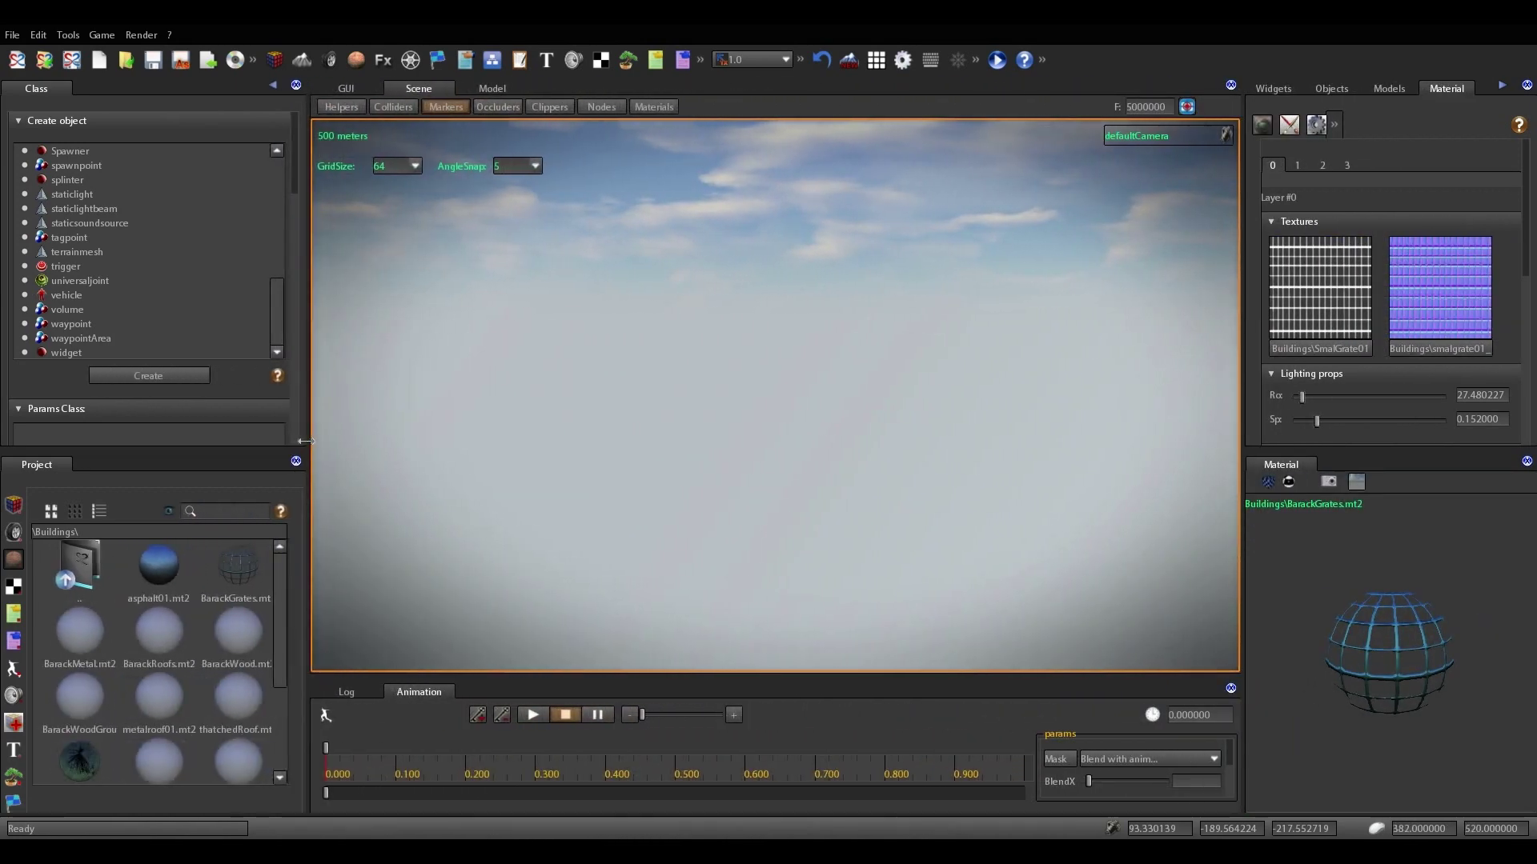
pyautogui.moveTo(1247, 541); pyautogui.dragTo(1290, 541)
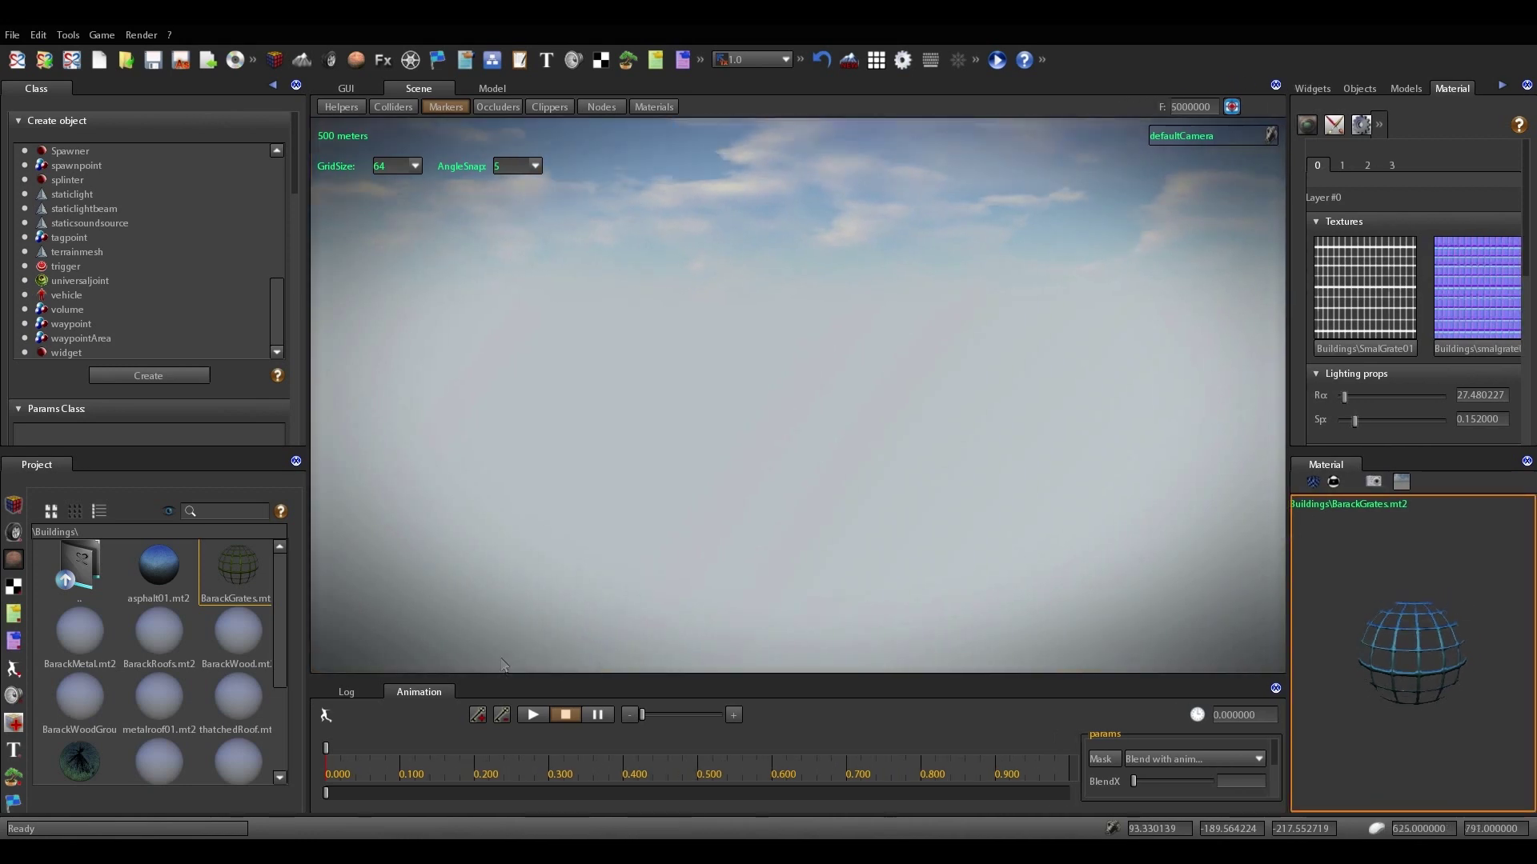
# Show the Log in place of the Animation timeline, toggle its Warnings filter and scroll through the messages
pyautogui.click(362, 693)
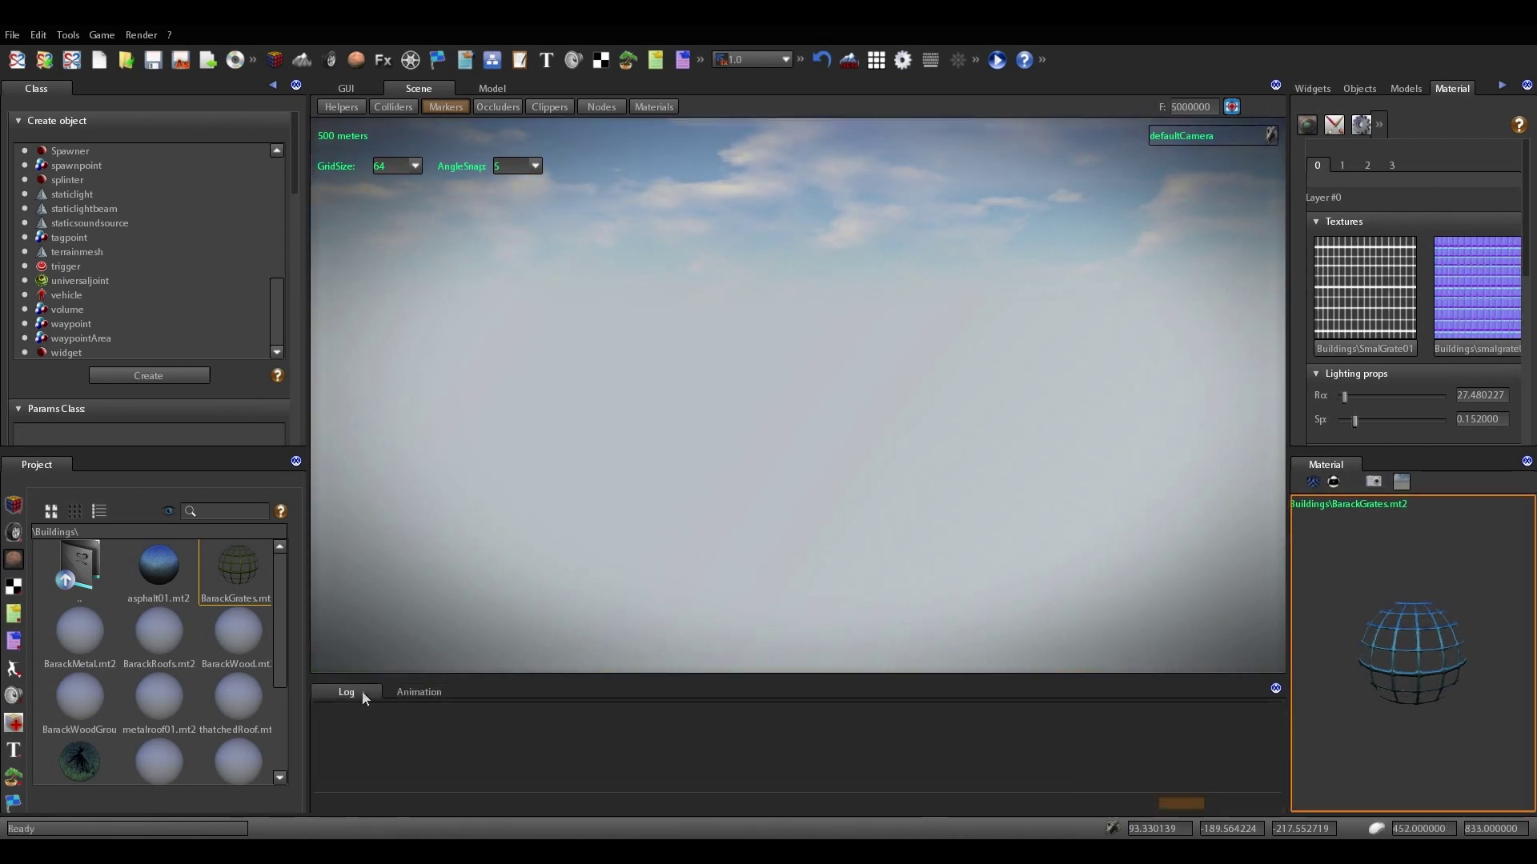
pyautogui.click(1183, 804)
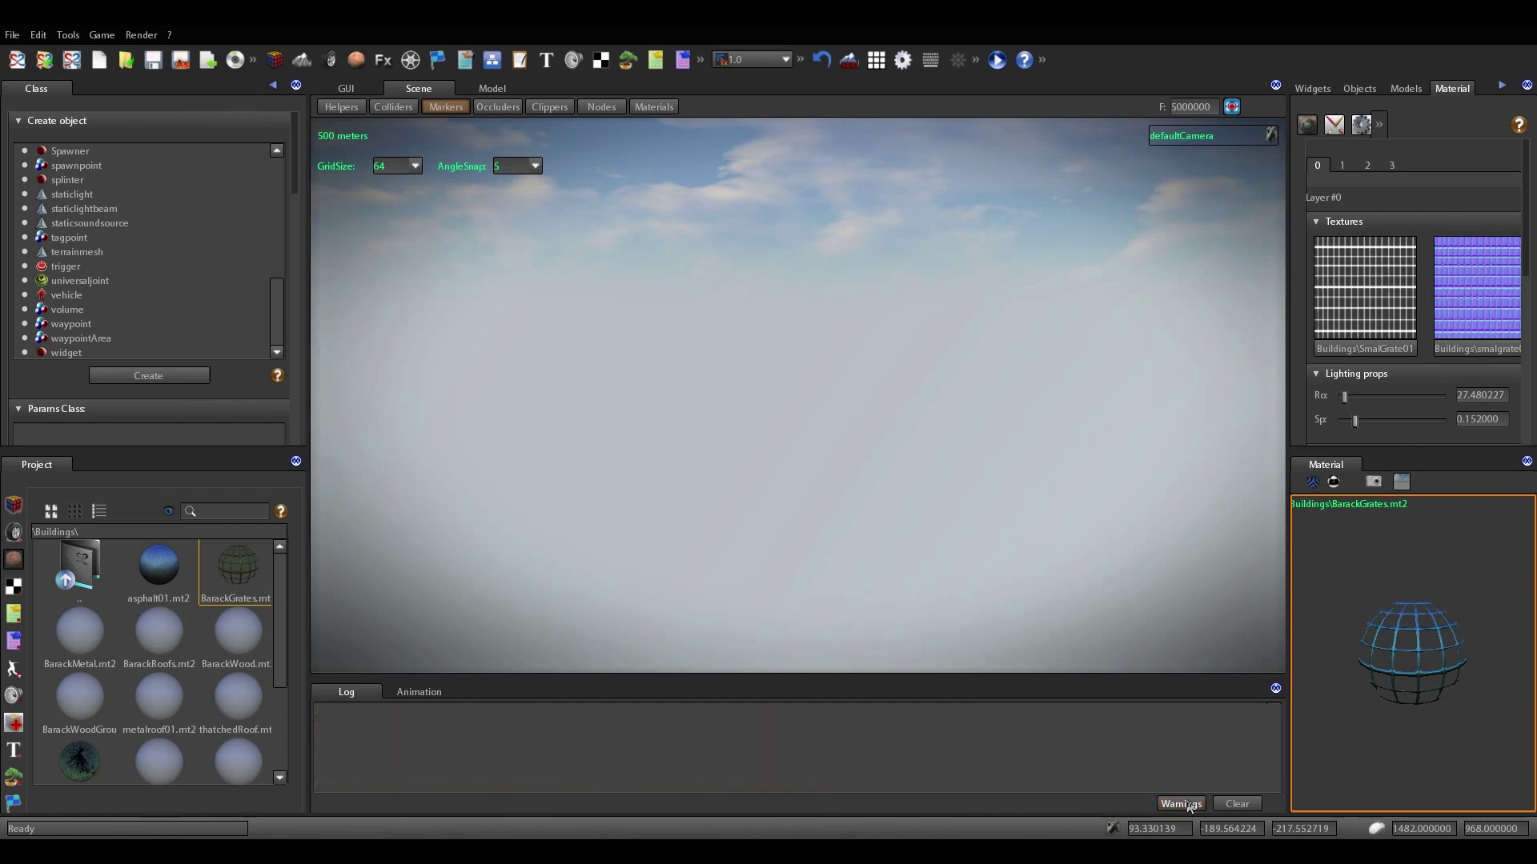
pyautogui.scroll(2, 1016, 747)
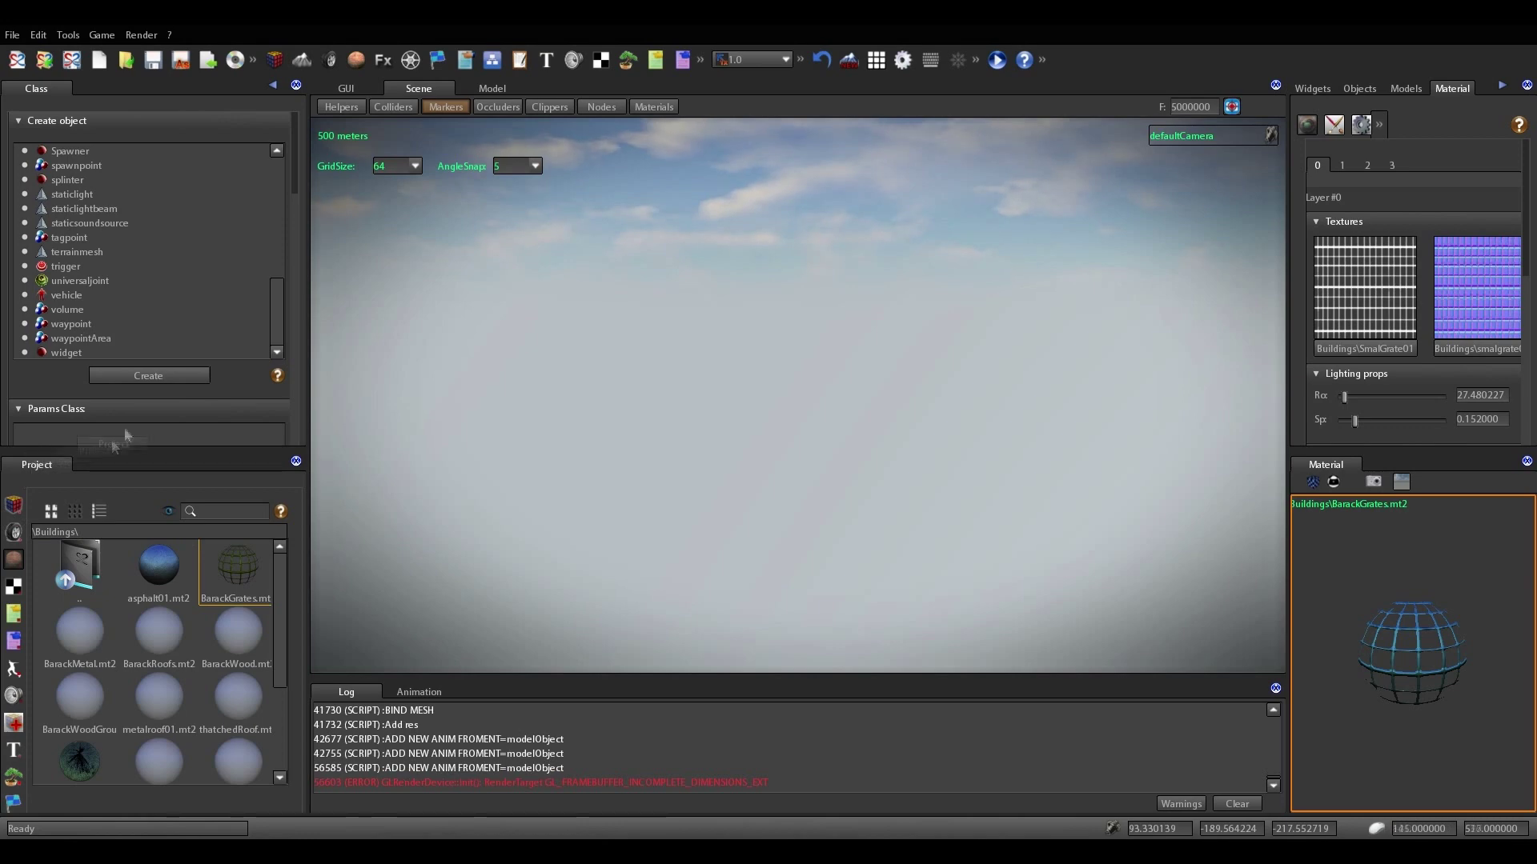
# Group the Project panel with the Class panel again and narrow both side columns slightly
pyautogui.moveTo(125, 435); pyautogui.dragTo(141, 94)
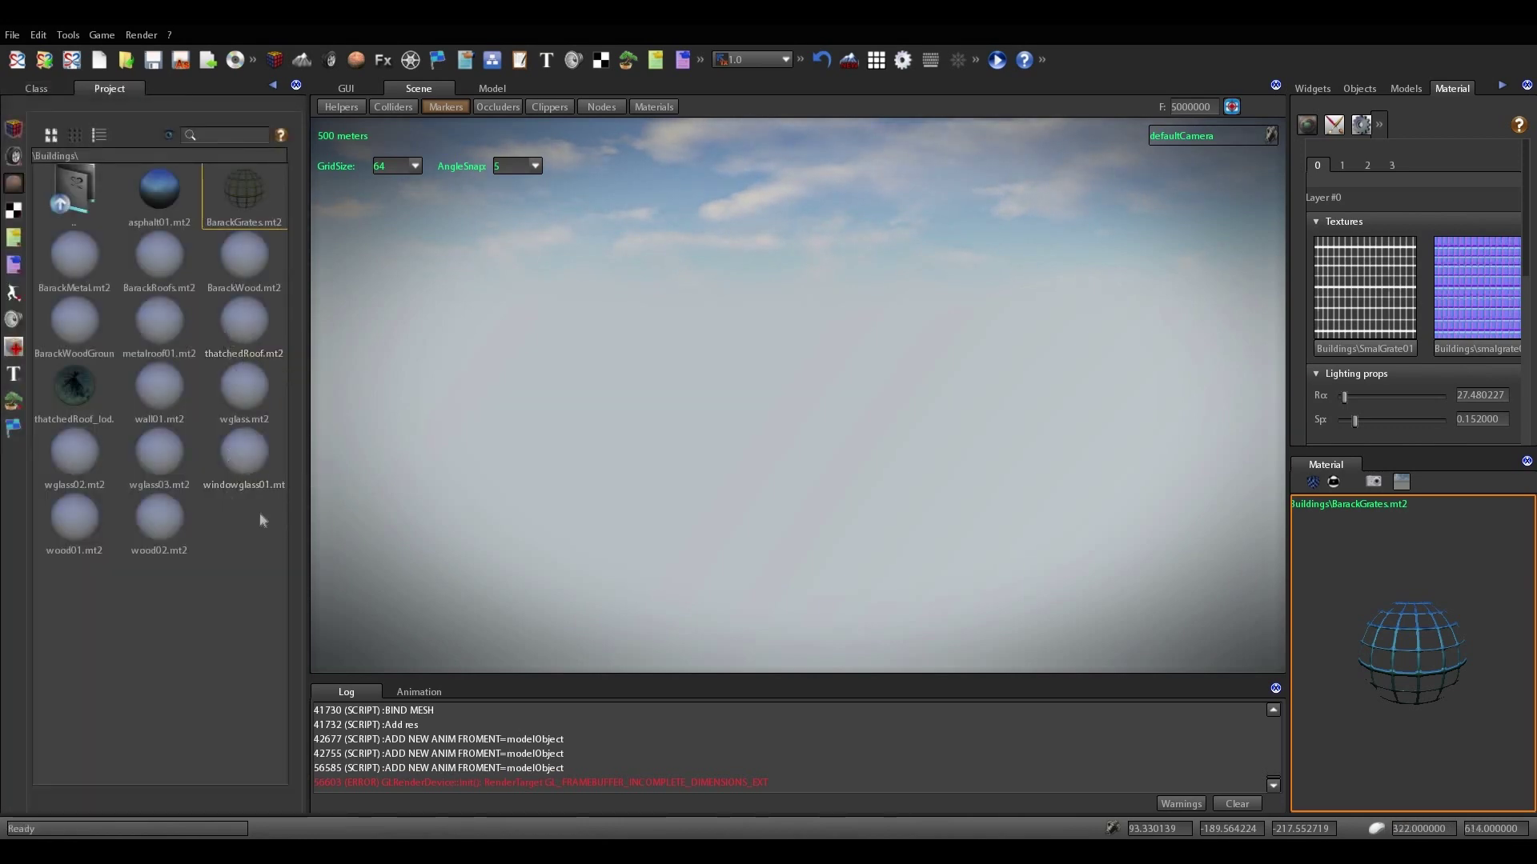
pyautogui.moveTo(305, 500)
pyautogui.mouseDown()
pyautogui.moveTo(246, 512)
pyautogui.moveTo(610, 512)
pyautogui.moveTo(265, 522)
pyautogui.moveTo(293, 524)
pyautogui.mouseUp()
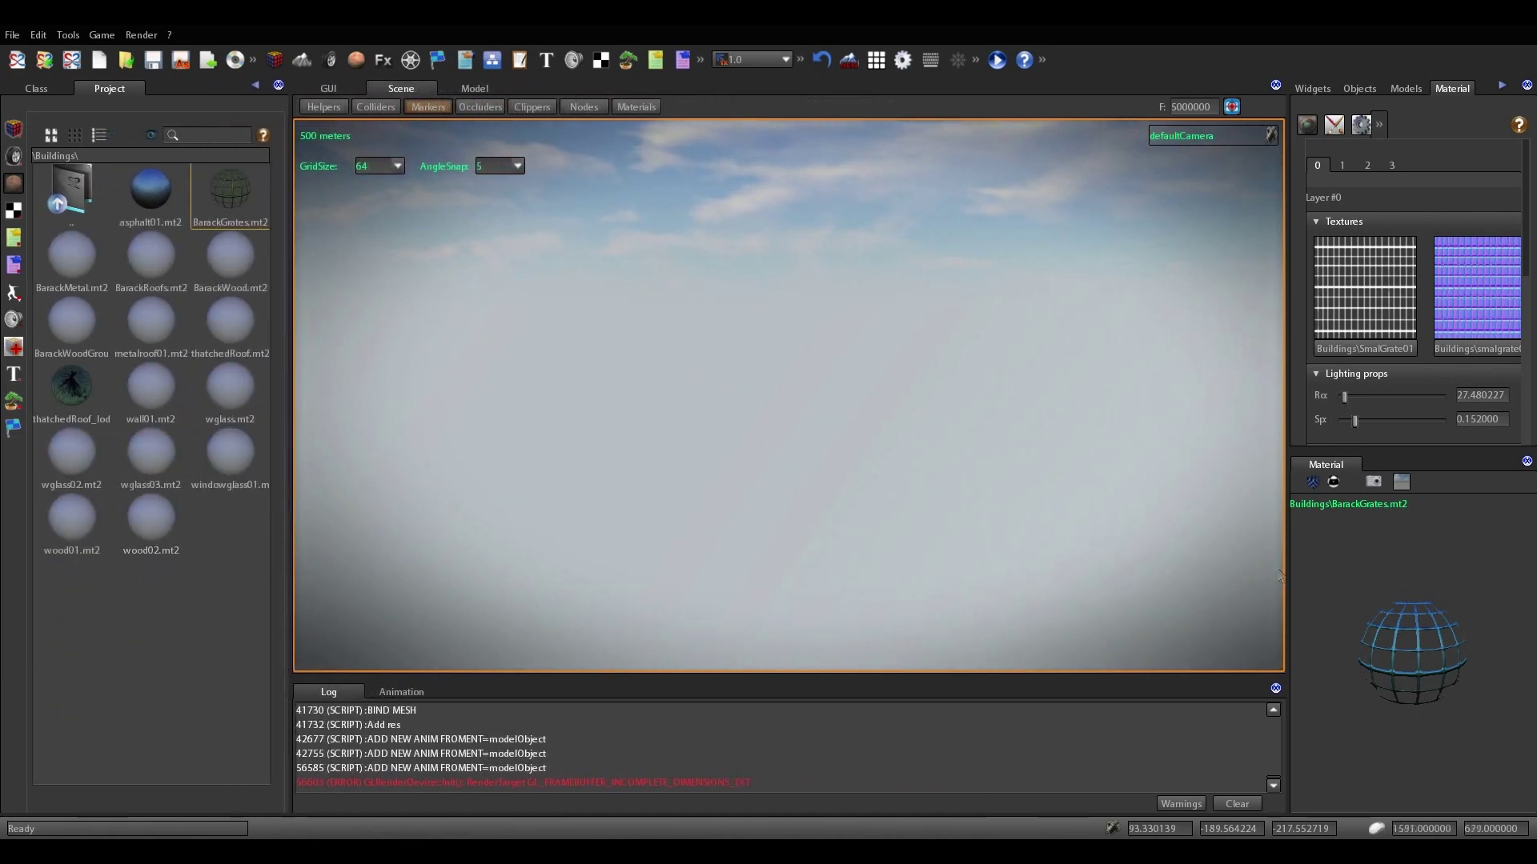
pyautogui.moveTo(1281, 575)
pyautogui.mouseDown()
pyautogui.moveTo(824, 578)
pyautogui.moveTo(1214, 581)
pyautogui.moveTo(1295, 565)
pyautogui.mouseUp()
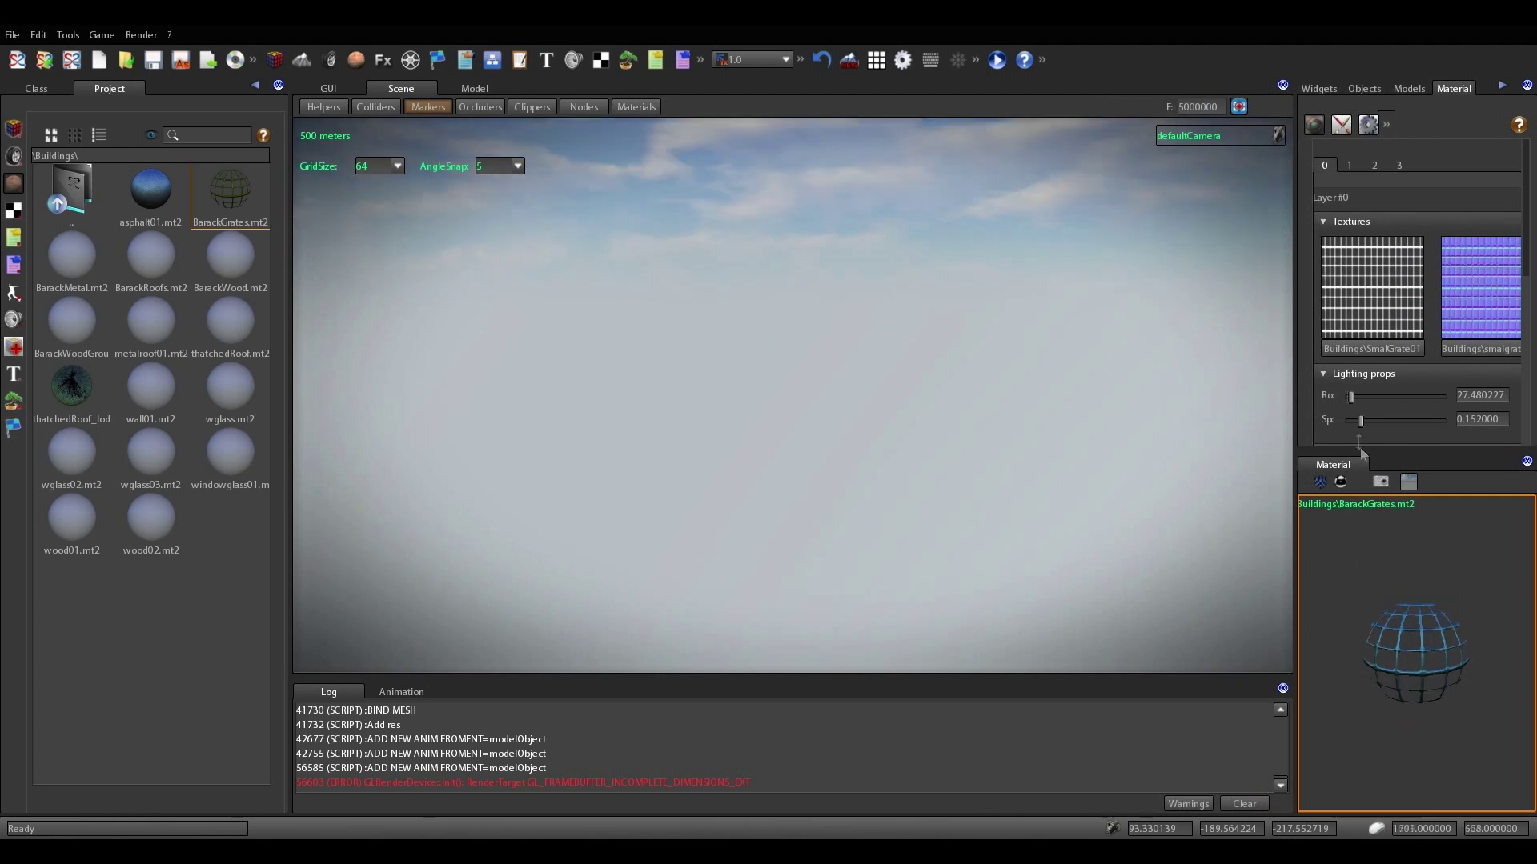
# Close the docked Material view, and display the scene Objects panel in a wider side column
pyautogui.moveTo(1523, 259); pyautogui.dragTo(1527, 366)
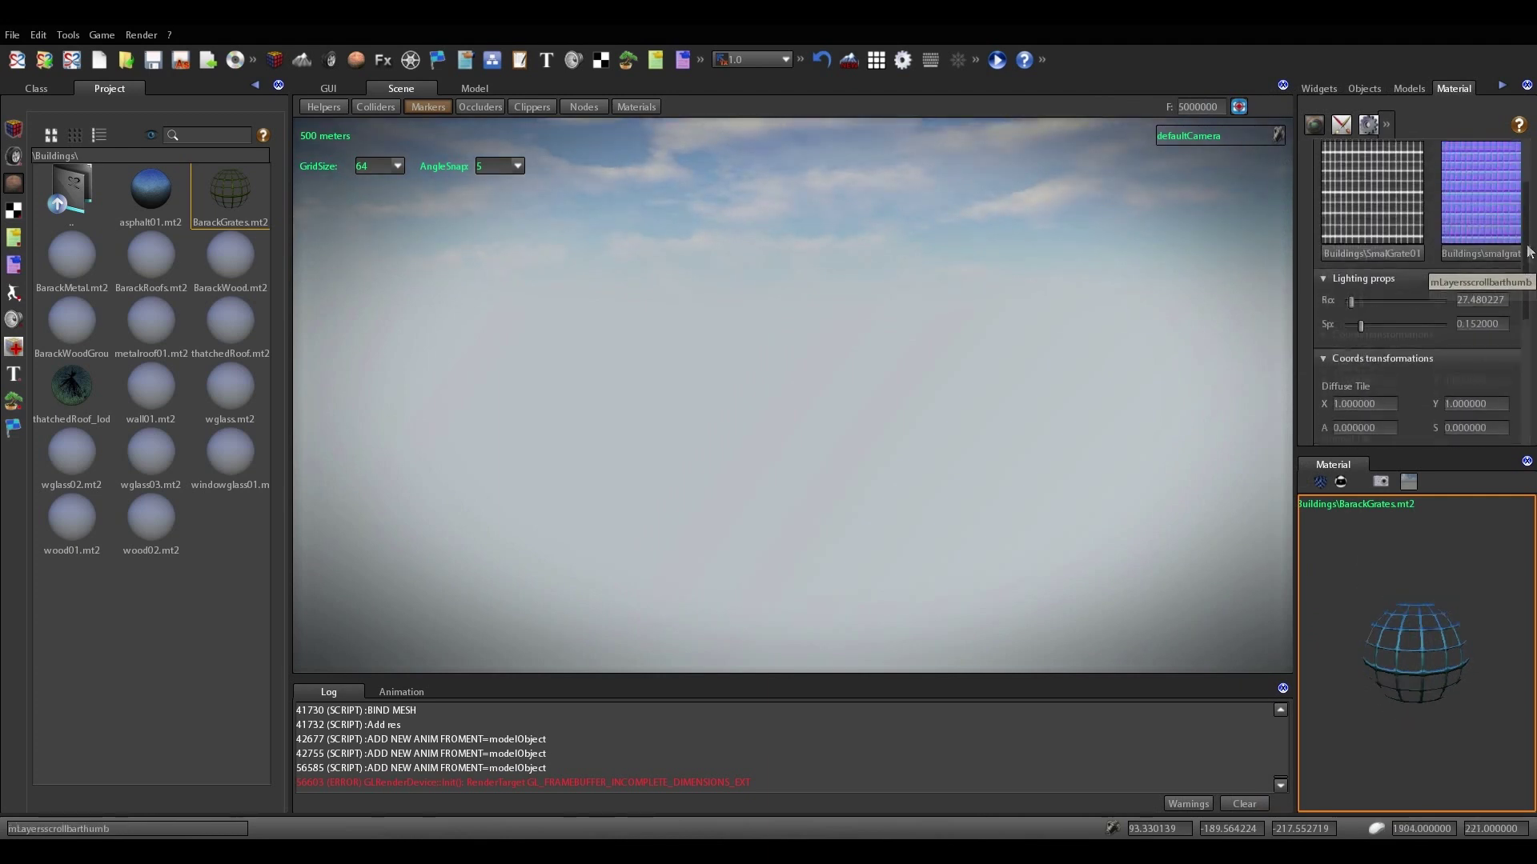
pyautogui.scroll(-3, 1527, 251)
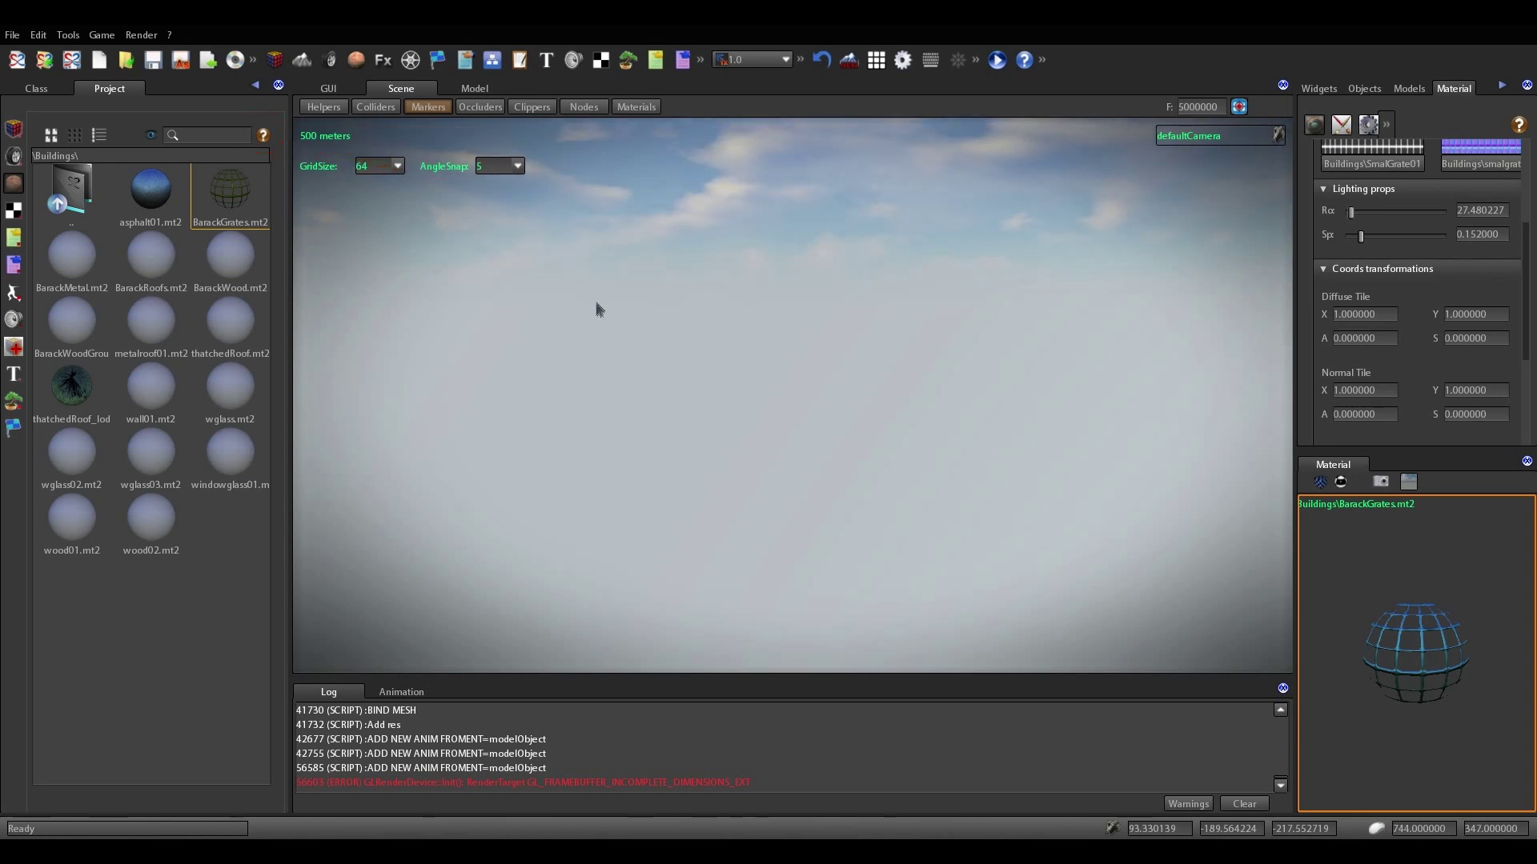
pyautogui.click(1526, 463)
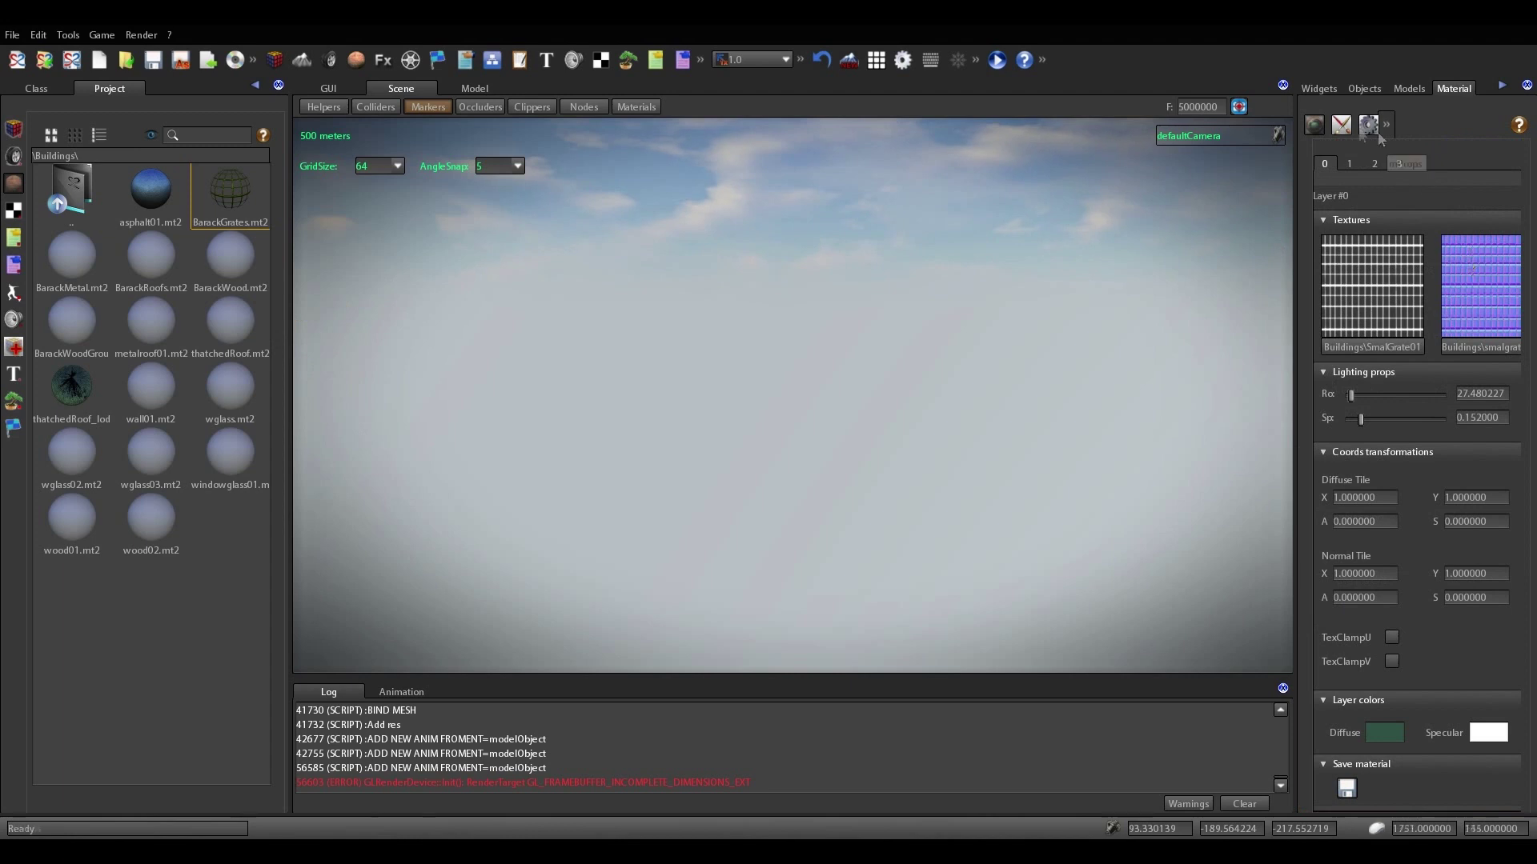
pyautogui.click(1365, 89)
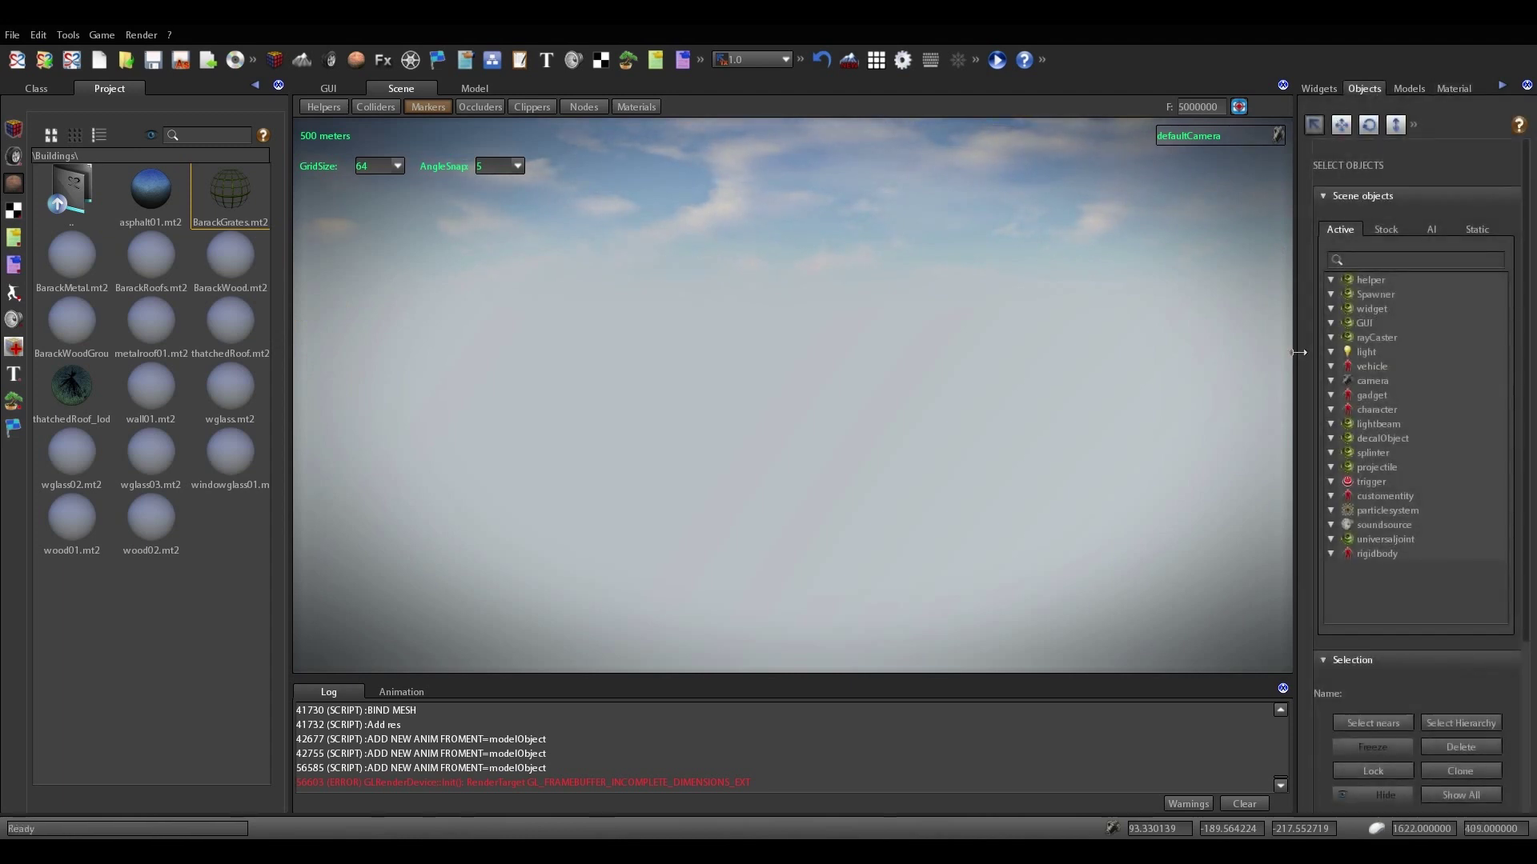
pyautogui.moveTo(1297, 352); pyautogui.dragTo(1215, 352)
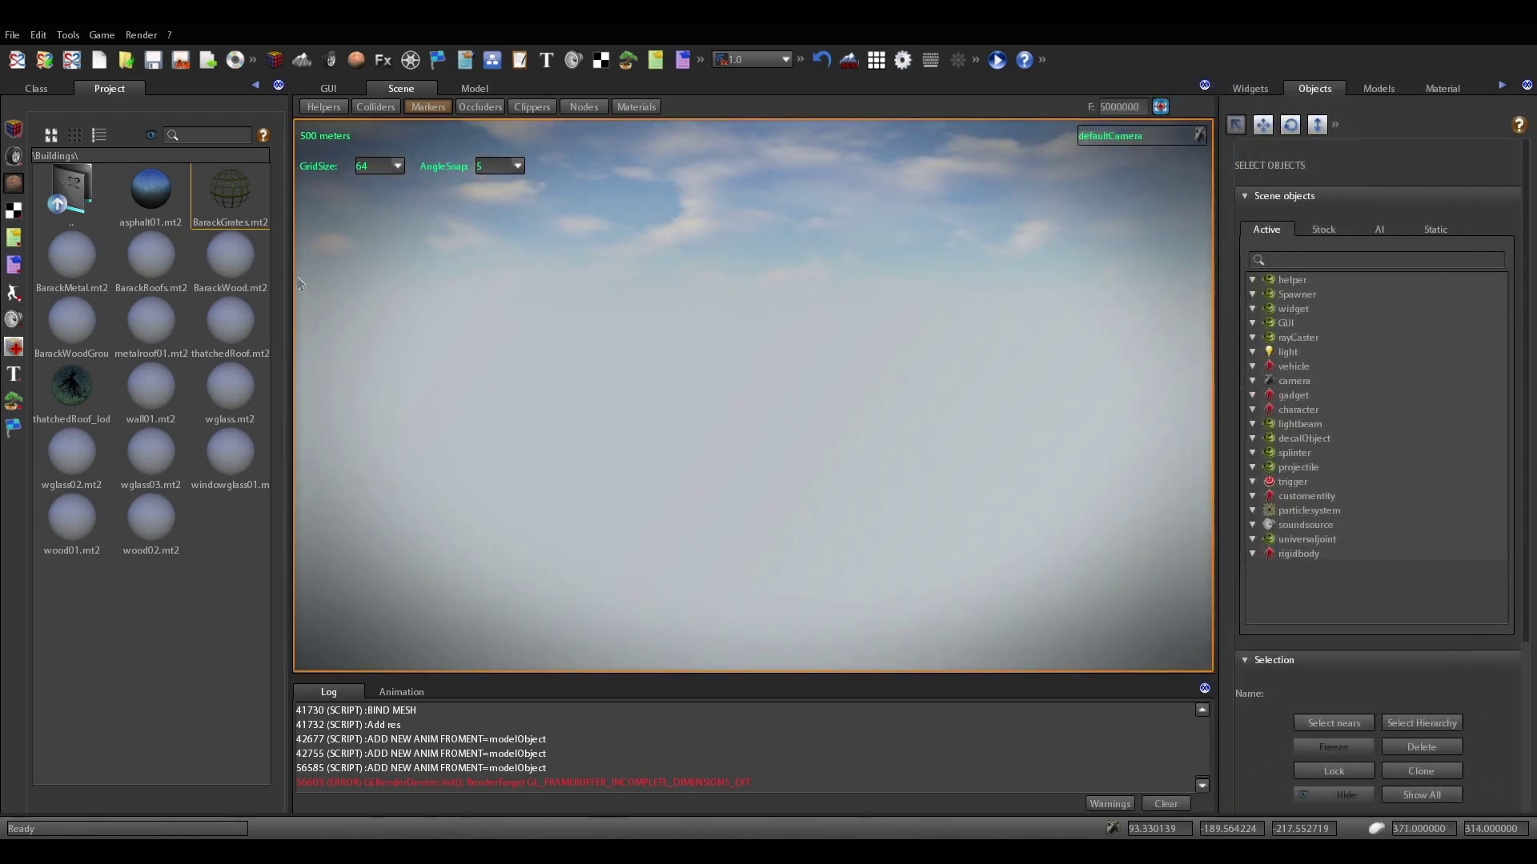
# Insert the barack.so2 object from the Buildings object folder into the scene and frame the whole building in view
pyautogui.click(15, 131)
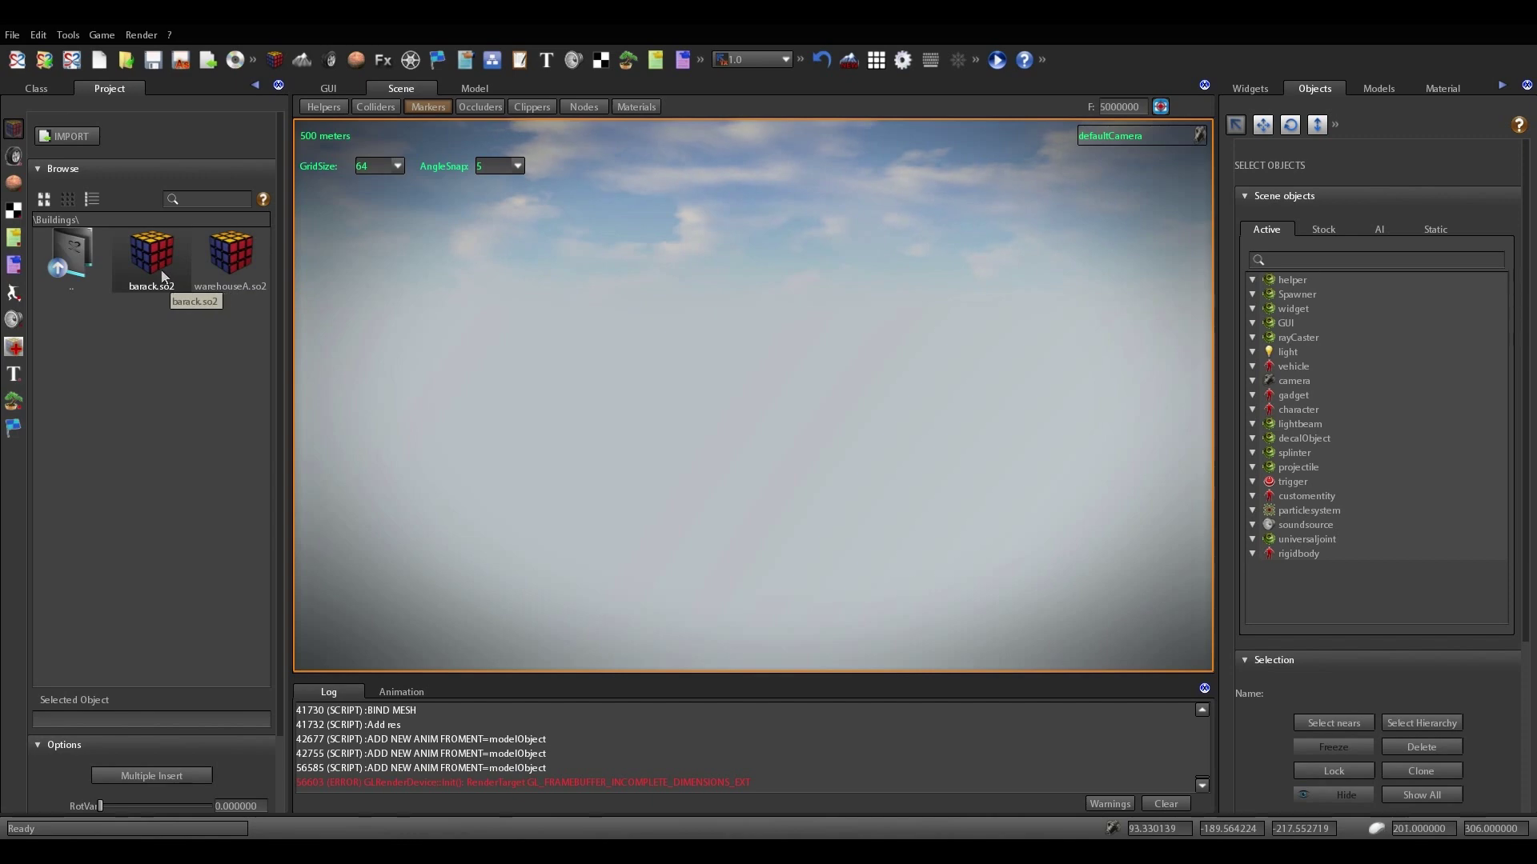
pyautogui.moveTo(161, 276); pyautogui.dragTo(668, 542)
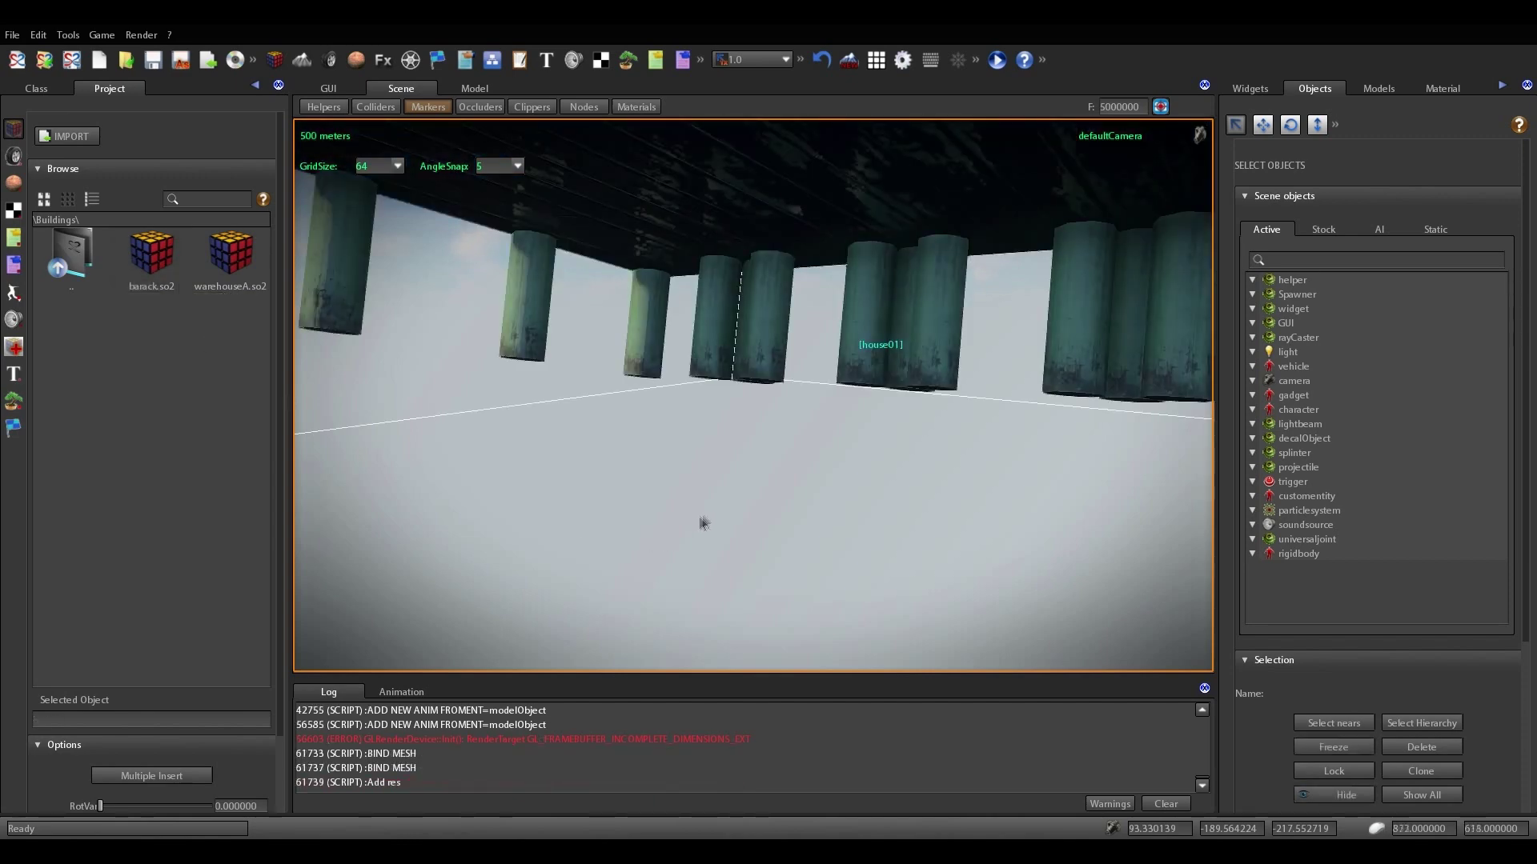
pyautogui.moveTo(825, 511); pyautogui.dragTo(820, 534, button='right')
pyautogui.scroll(-5, 813, 514)
pyautogui.scroll(2, 819, 534)
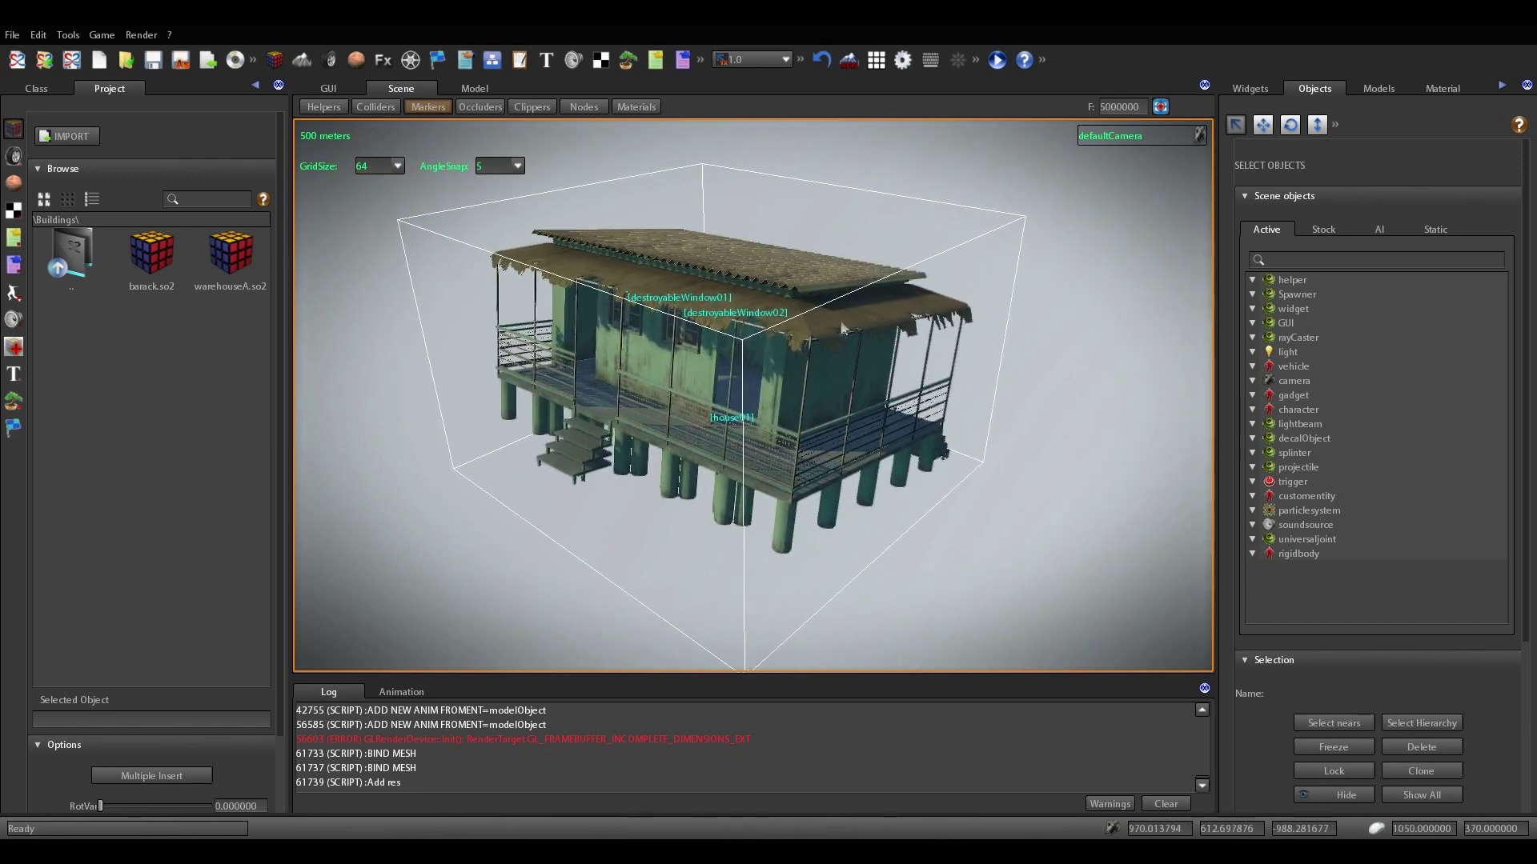
# Move the whole building horizontally to about X 148 and Z 72
pyautogui.click(1264, 126)
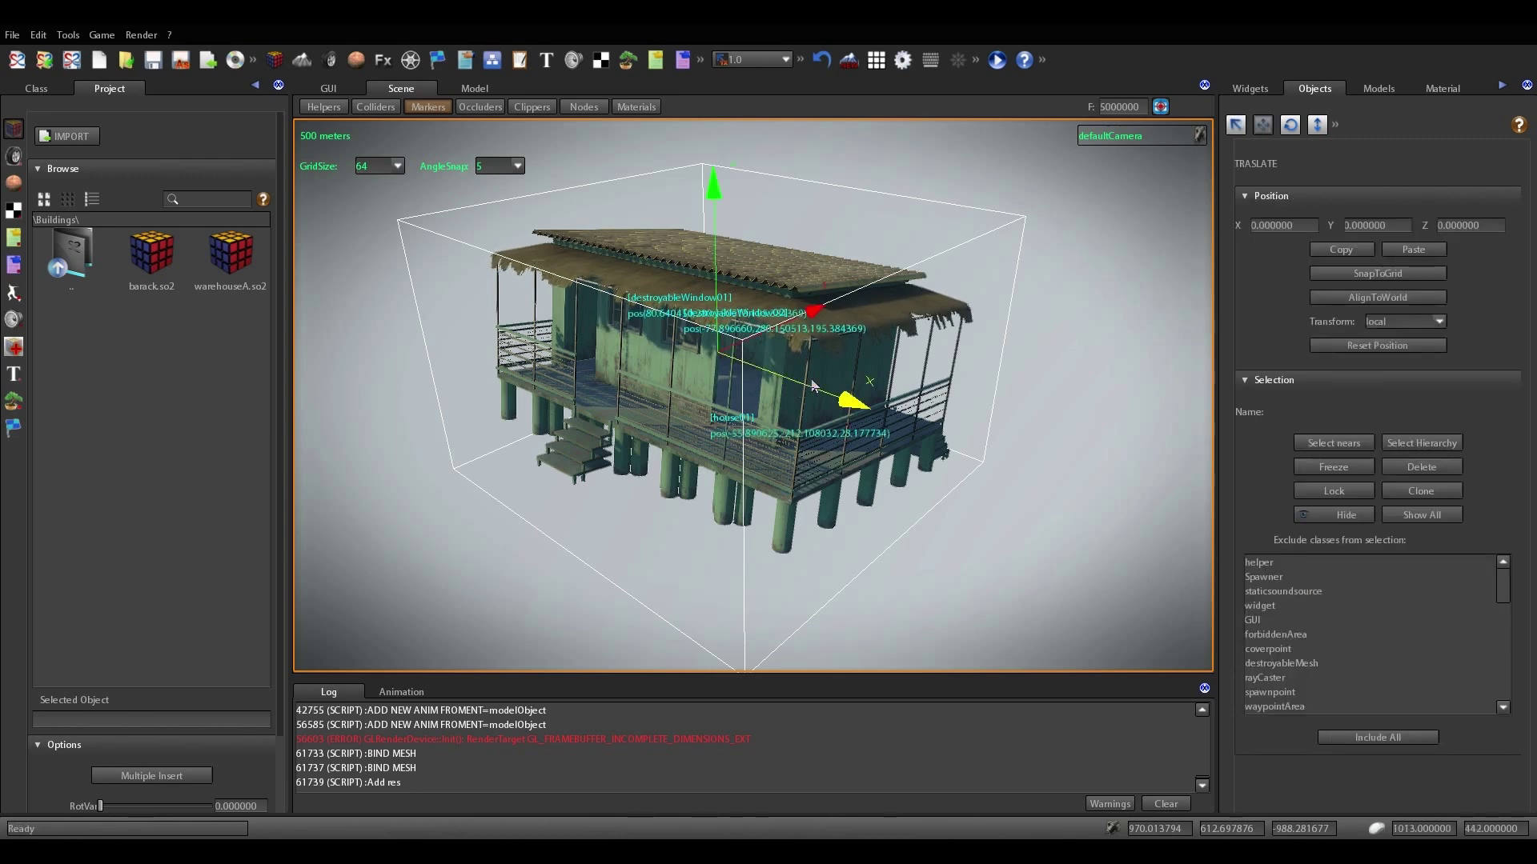
pyautogui.moveTo(813, 384); pyautogui.dragTo(1104, 336)
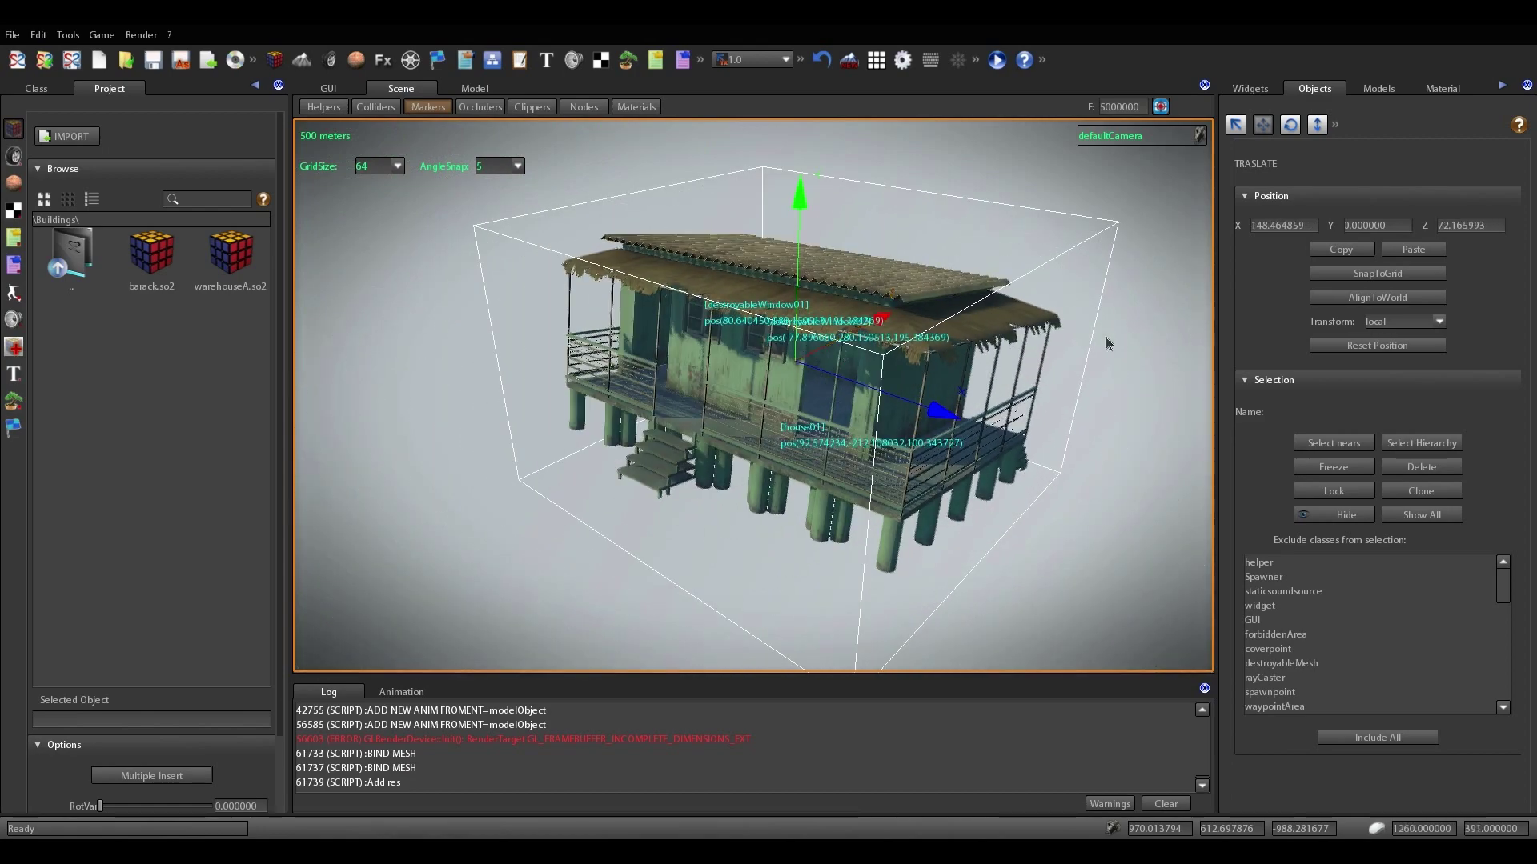
# Deselect the building, select only house01 and reset its rotation
pyautogui.click(1290, 125)
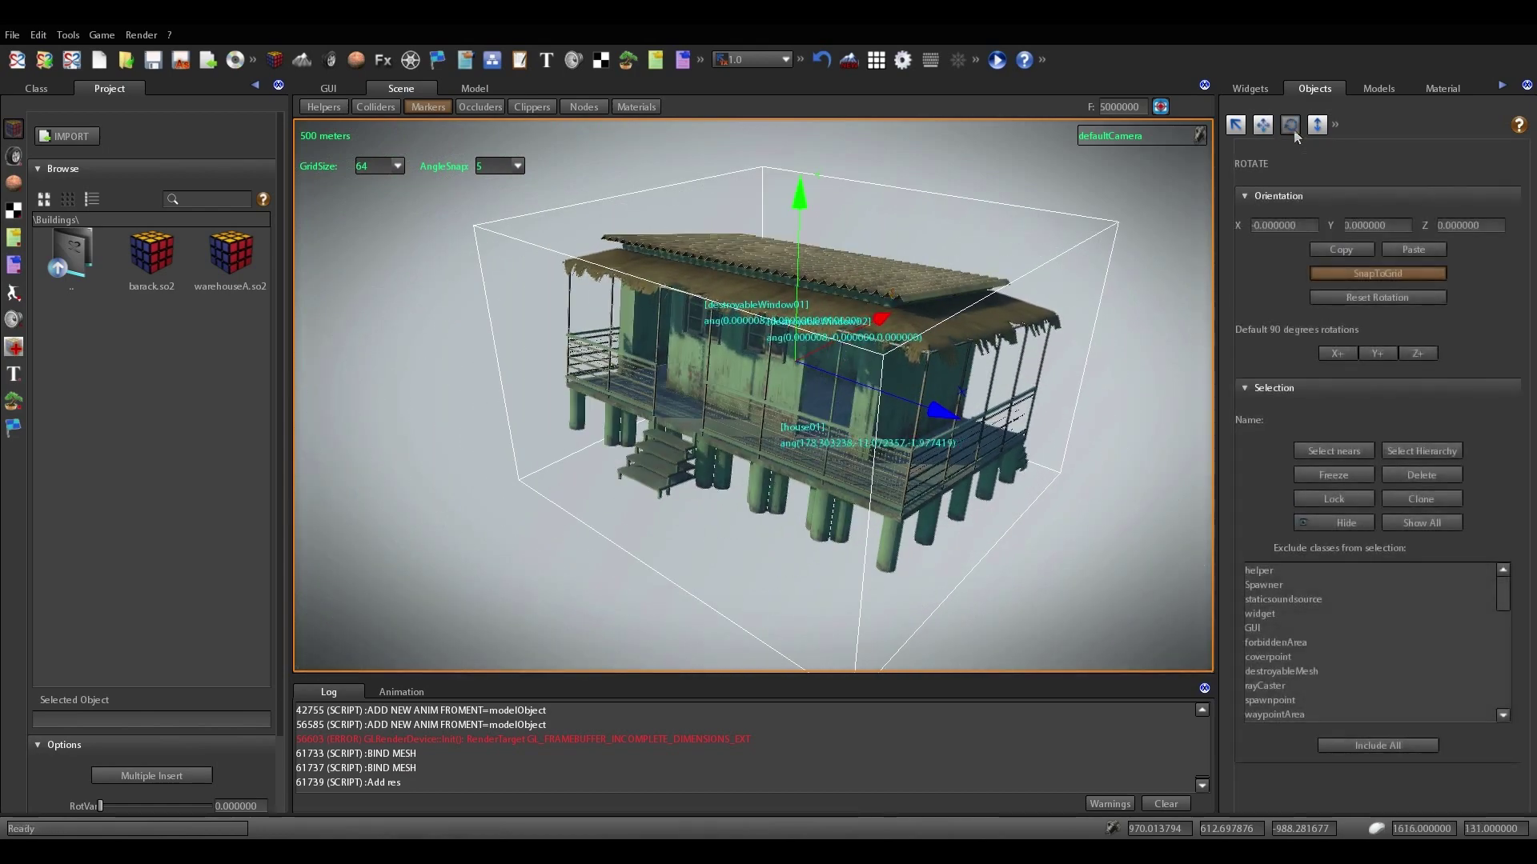
pyautogui.click(1360, 302)
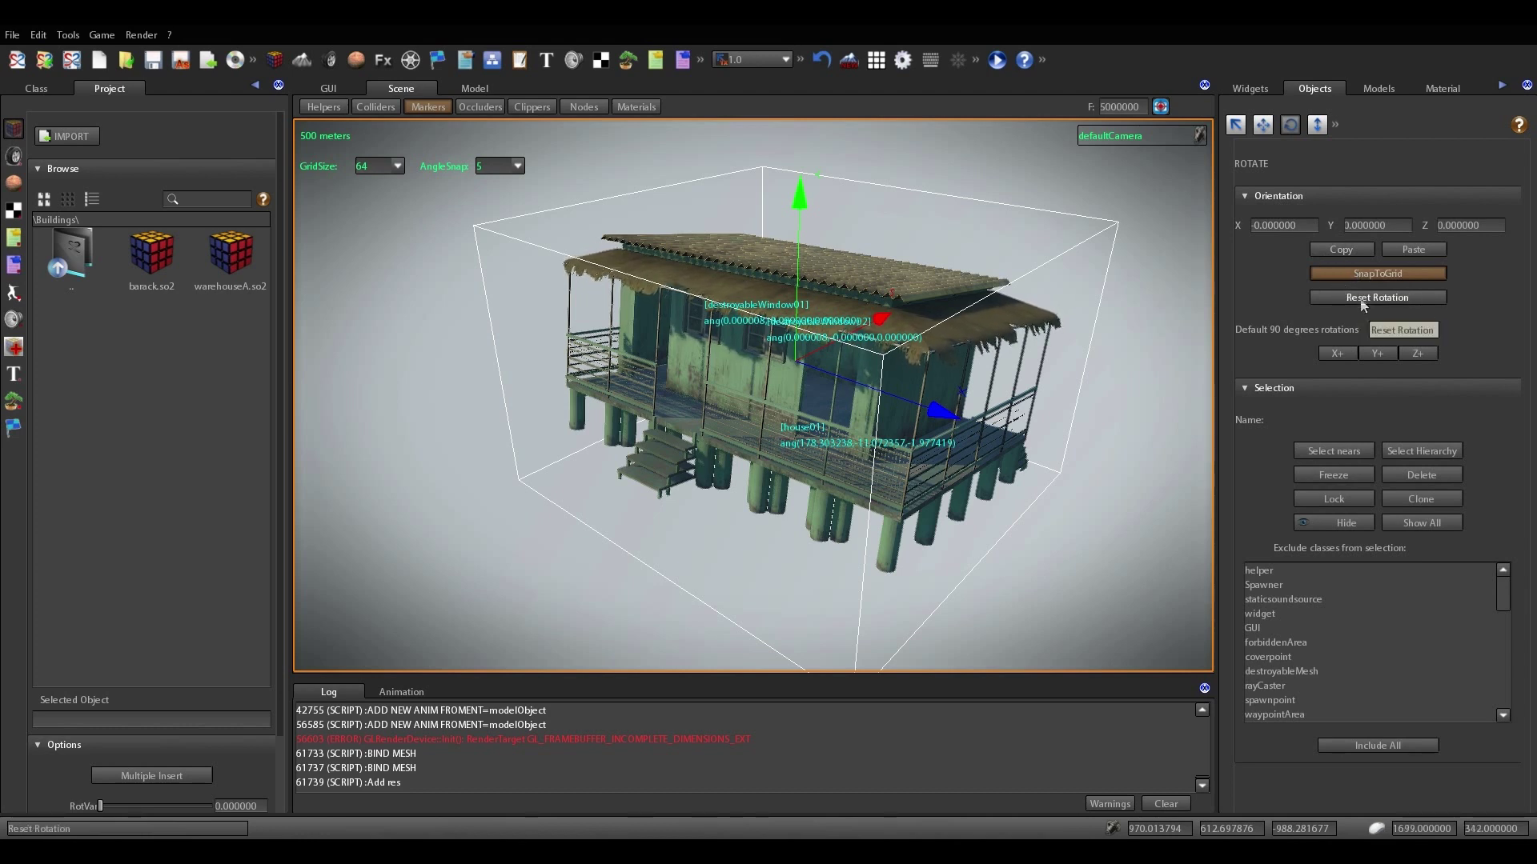
pyautogui.click(1359, 303)
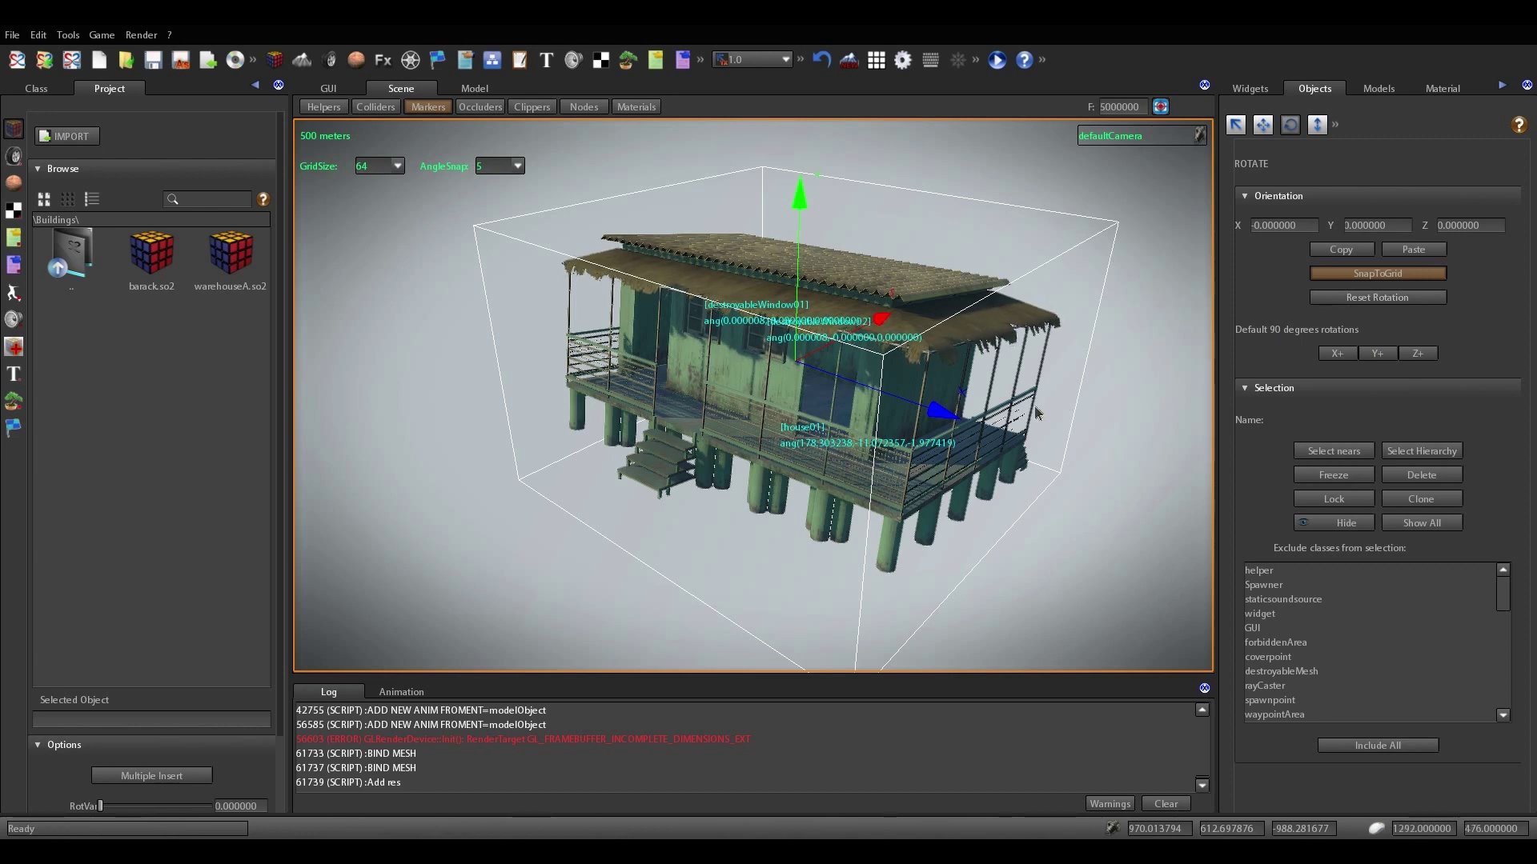
pyautogui.click(1022, 255)
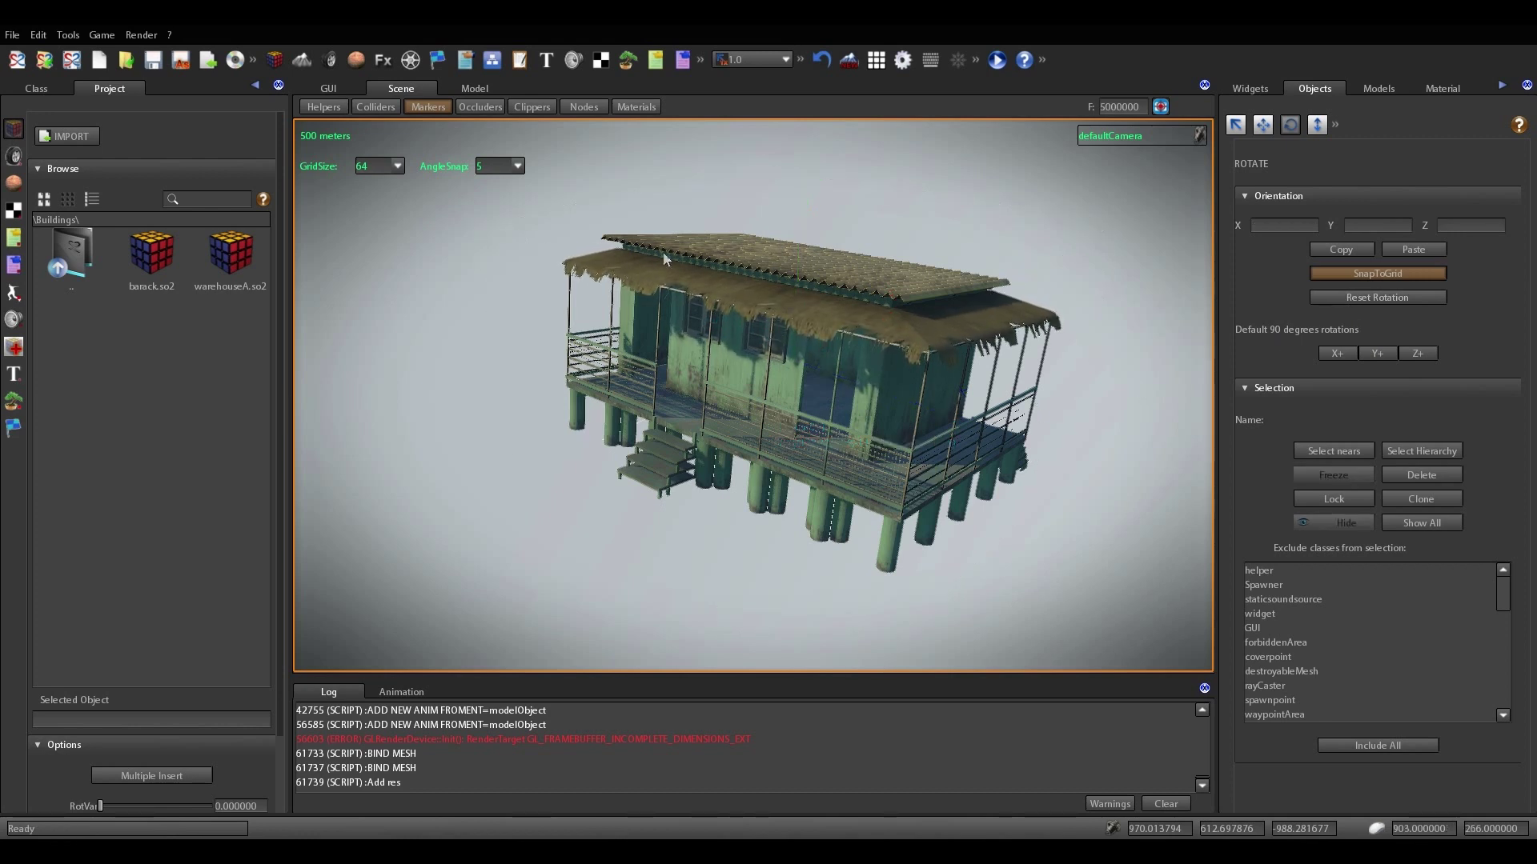
pyautogui.click(858, 291)
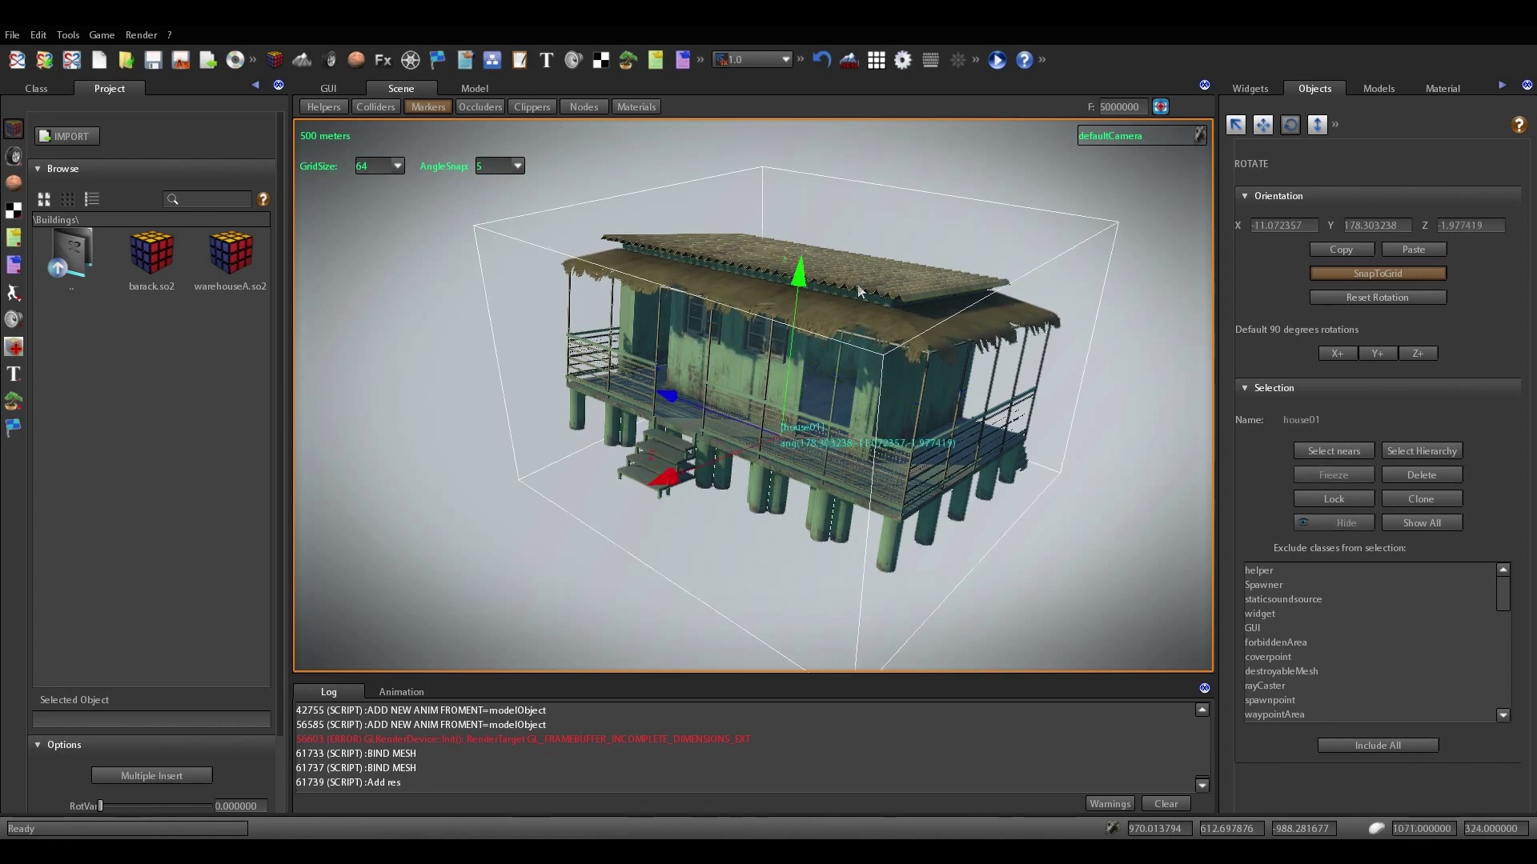
pyautogui.click(1352, 299)
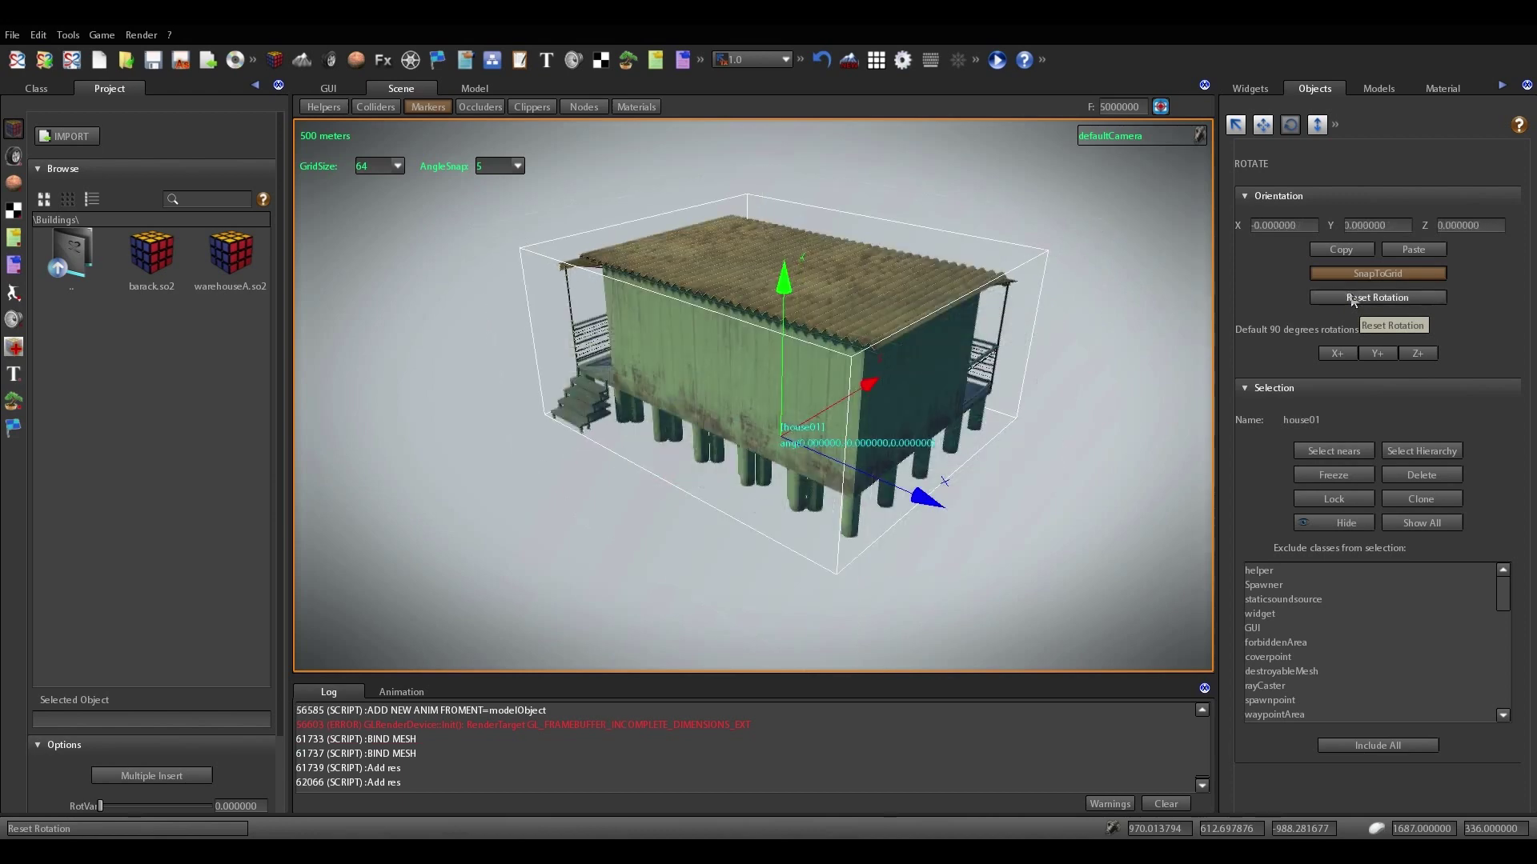
# Turn house01 about its X axis through a full circle in default 90-degree rotations
pyautogui.click(1333, 357)
pyautogui.click(1333, 357)
pyautogui.click(1334, 357)
pyautogui.click(1333, 357)
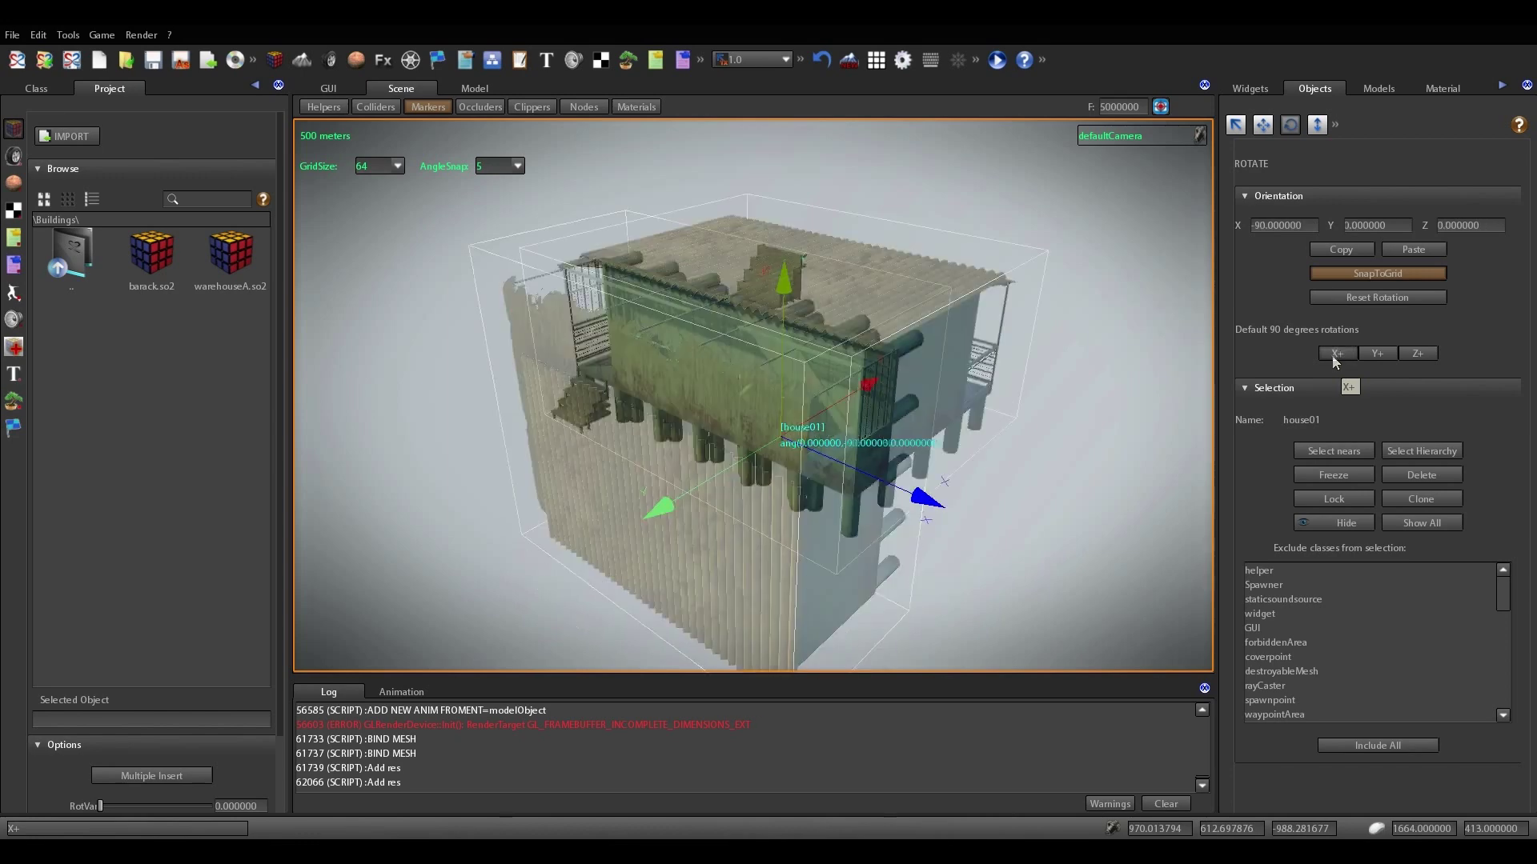
pyautogui.click(1335, 357)
# Rotate house01 about the Y axis in default 90-degree rotations until it ends at 180 degrees
pyautogui.click(1380, 357)
pyautogui.click(1380, 357)
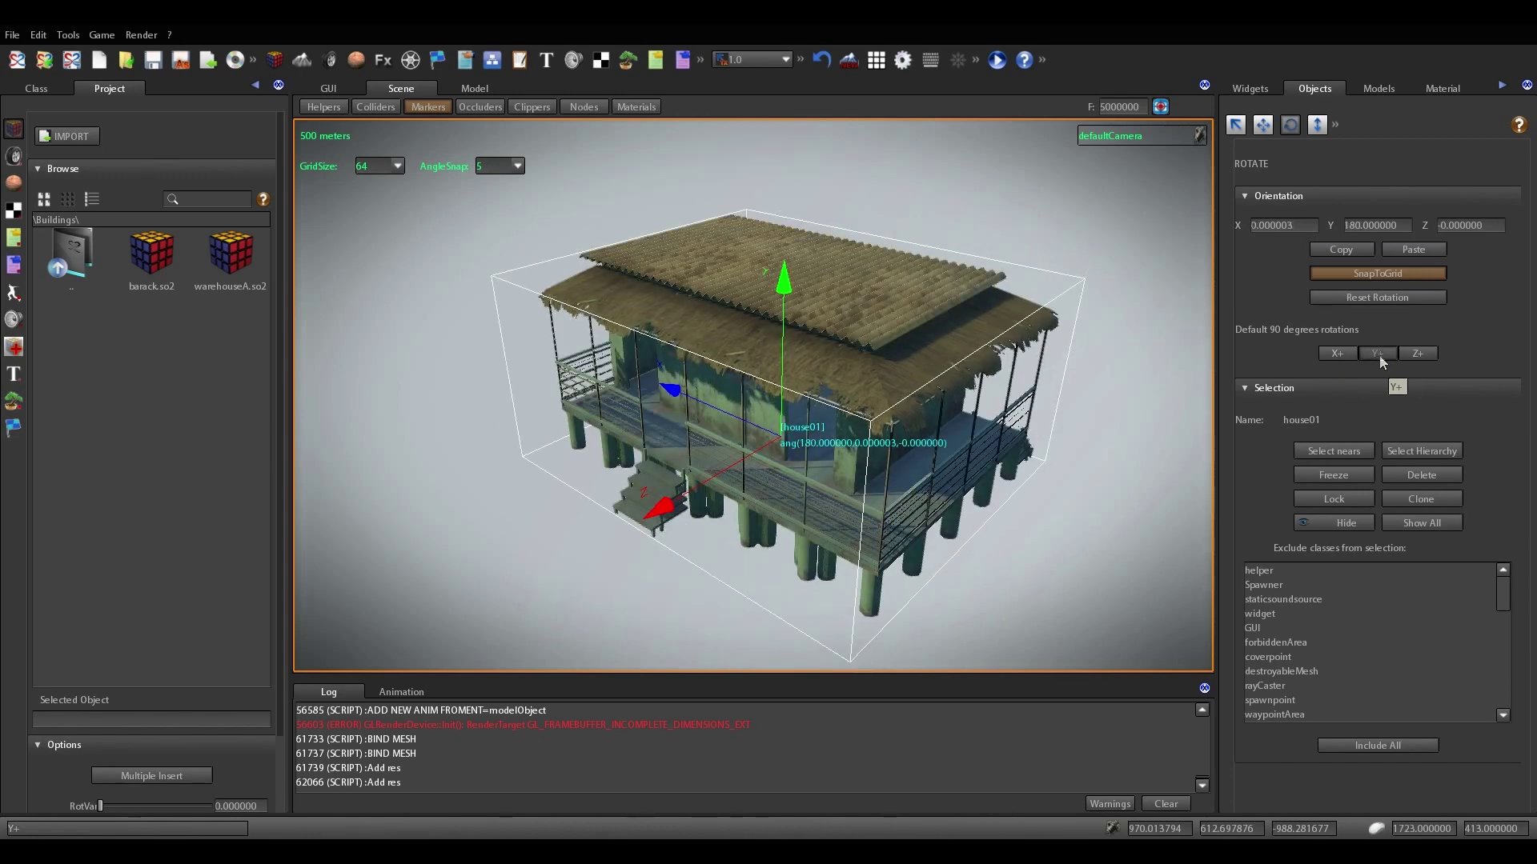
pyautogui.click(1378, 357)
pyautogui.click(1378, 357)
pyautogui.click(1378, 357)
pyautogui.click(1378, 357)
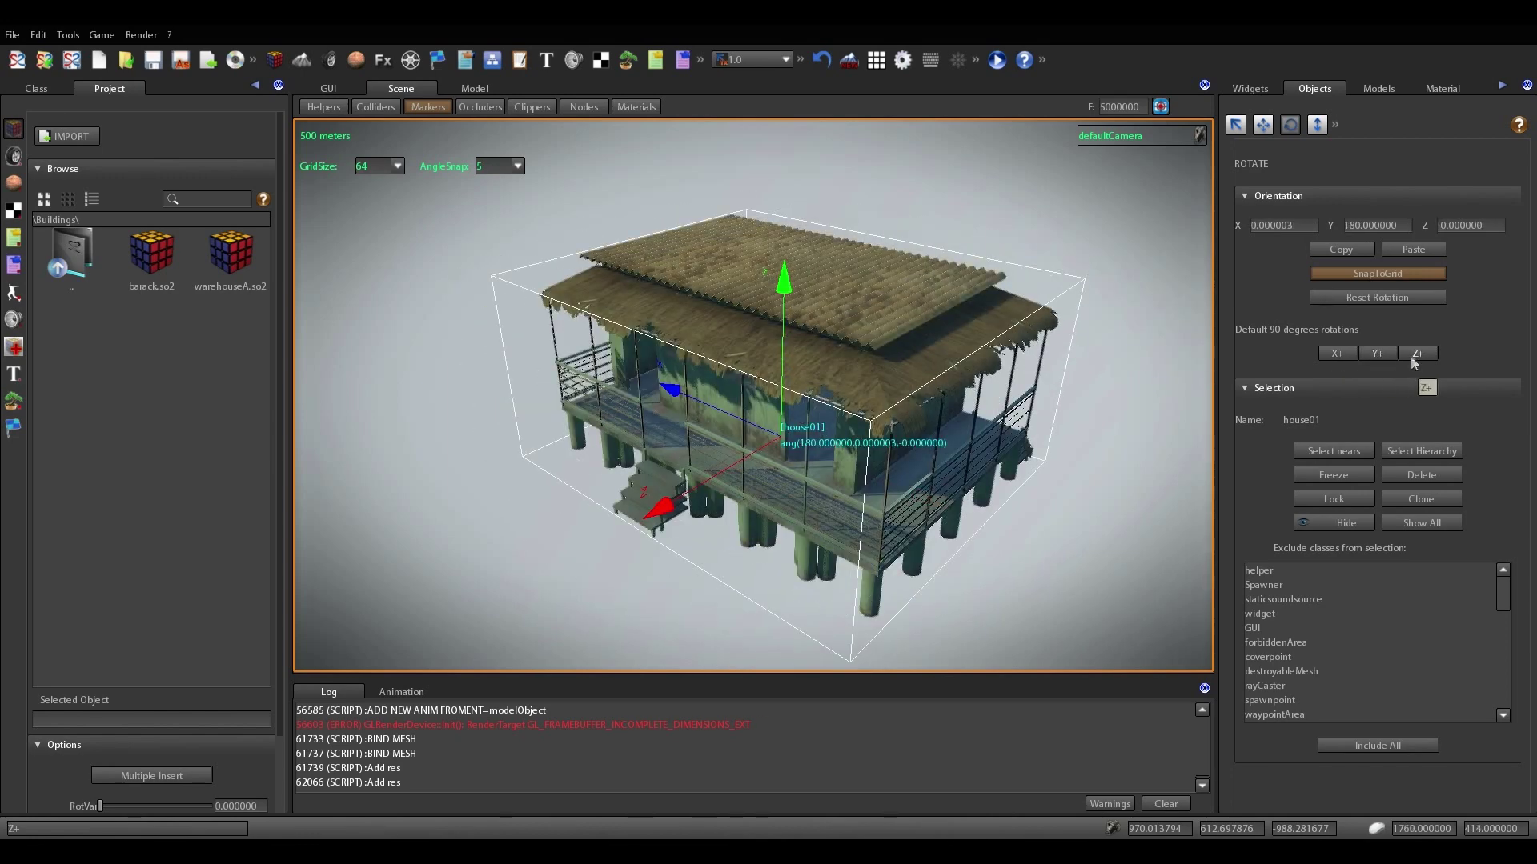
# Turn house01 about its Z axis through a full circle in default 90-degree rotations
pyautogui.click(1413, 359)
pyautogui.click(1414, 360)
pyautogui.click(1414, 359)
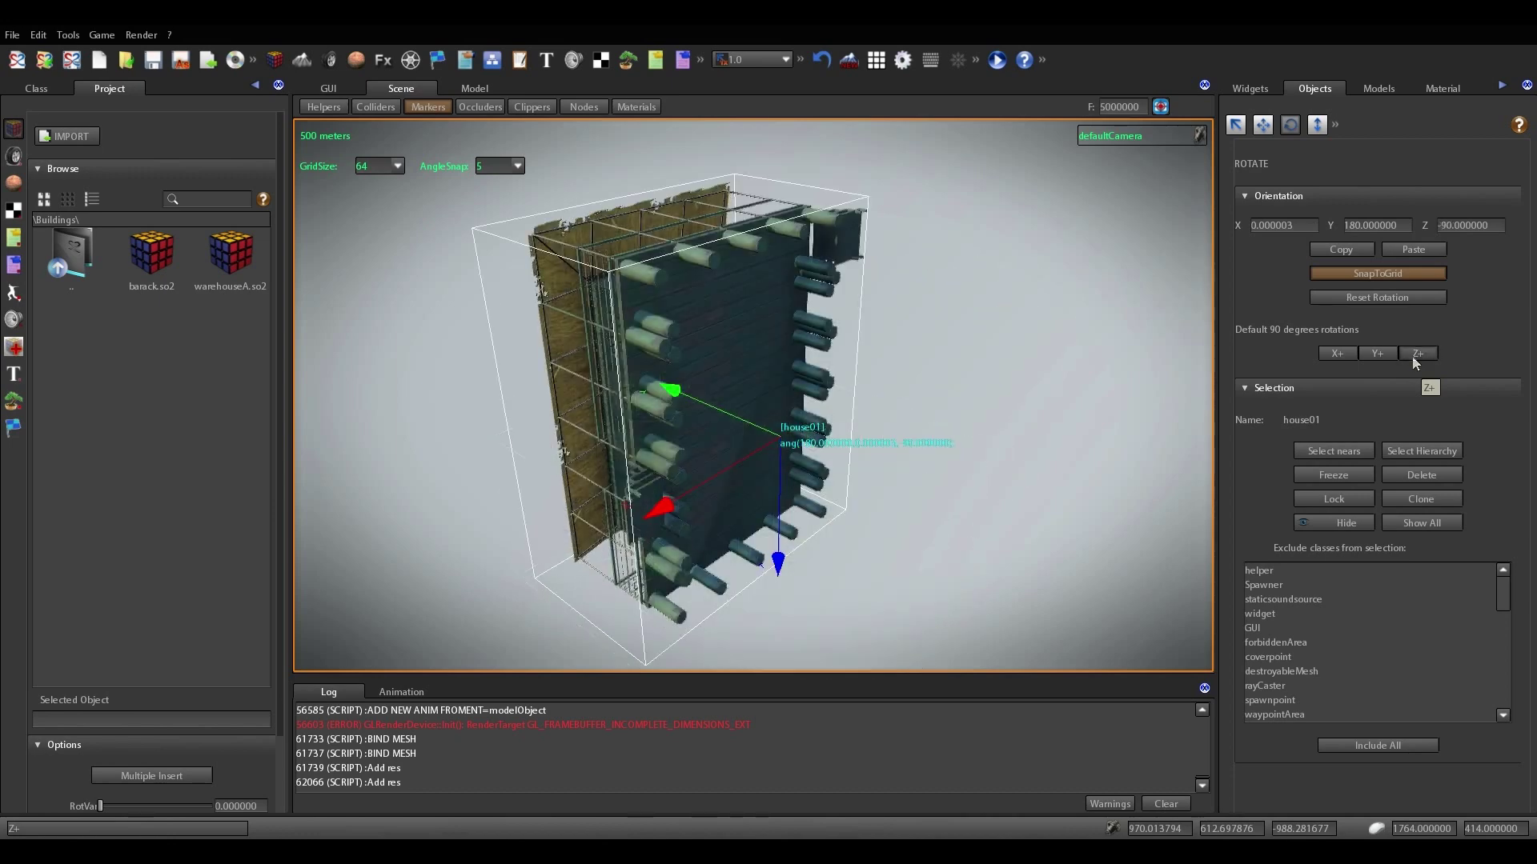
pyautogui.click(1413, 360)
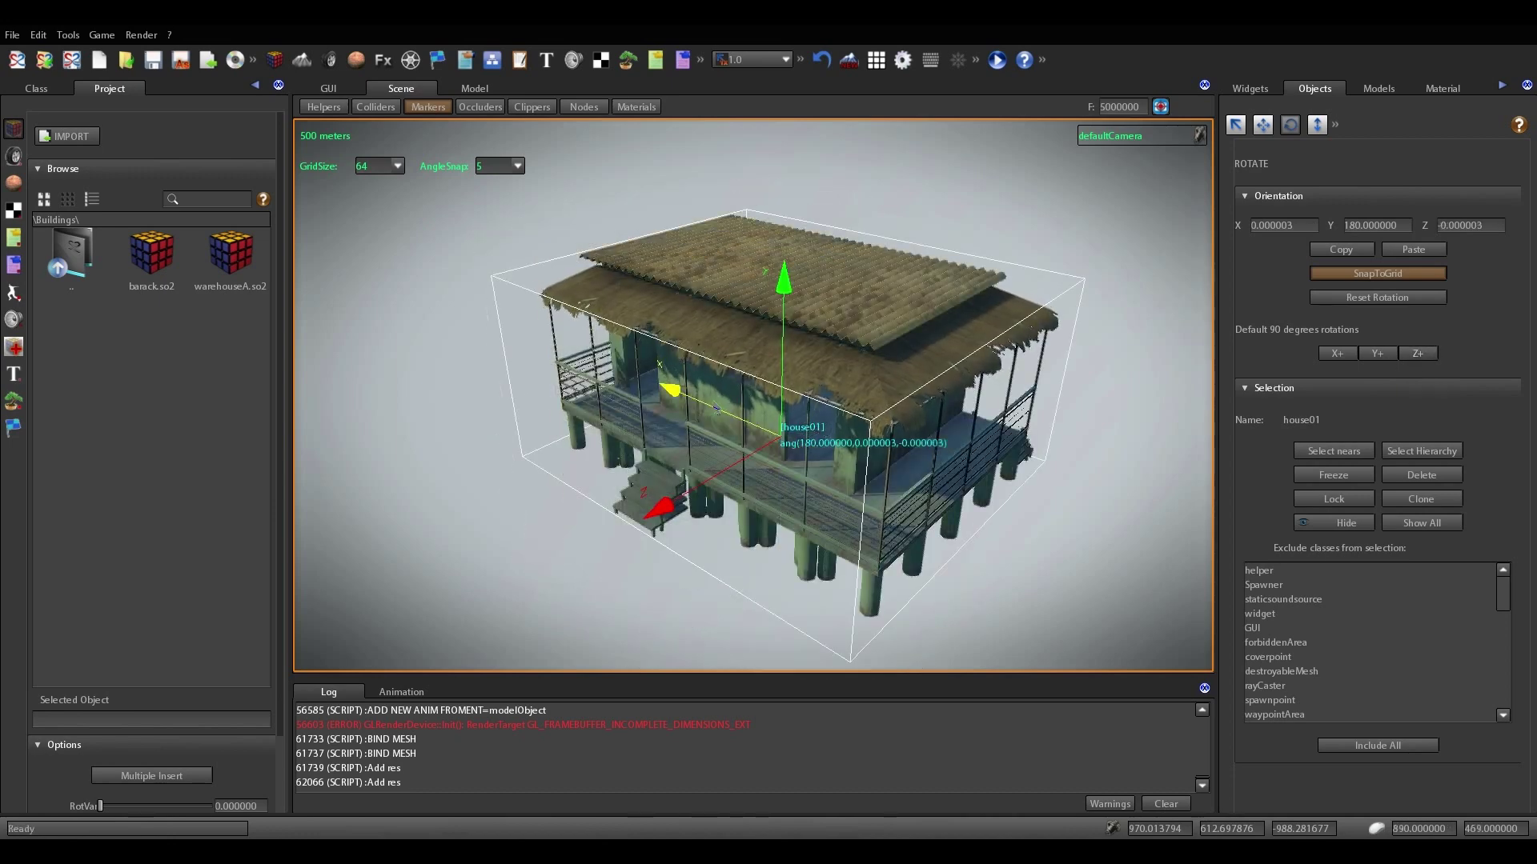
# Select house01 together with its hierarchy and look at the building from a low angle facing the stairs
pyautogui.click(1423, 455)
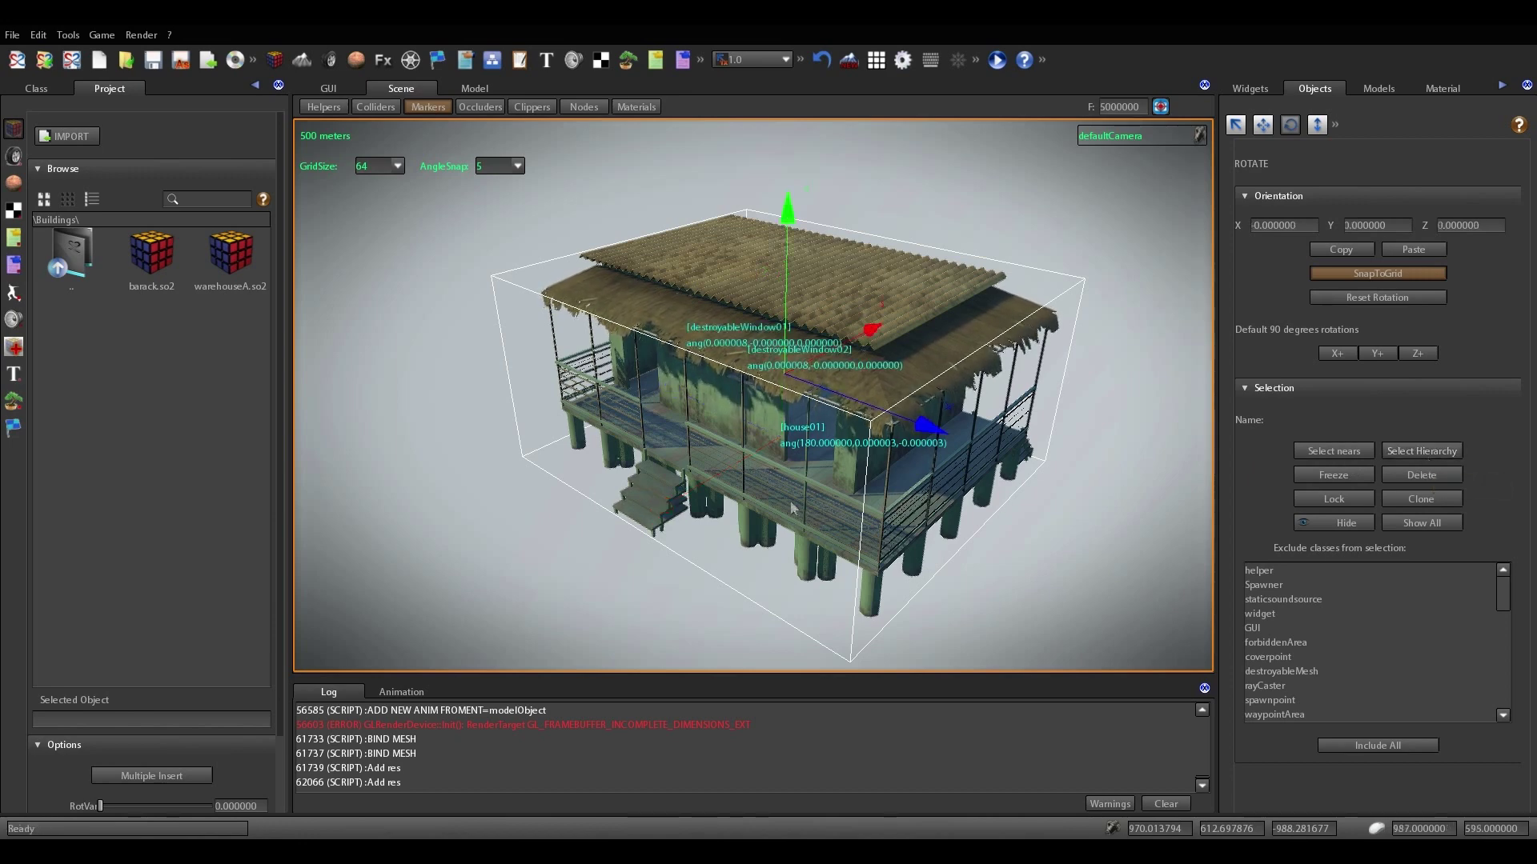
pyautogui.moveTo(752, 504); pyautogui.dragTo(846, 471, button='right')
pyautogui.scroll(3, 756, 479)
pyautogui.scroll(-3, 847, 466)
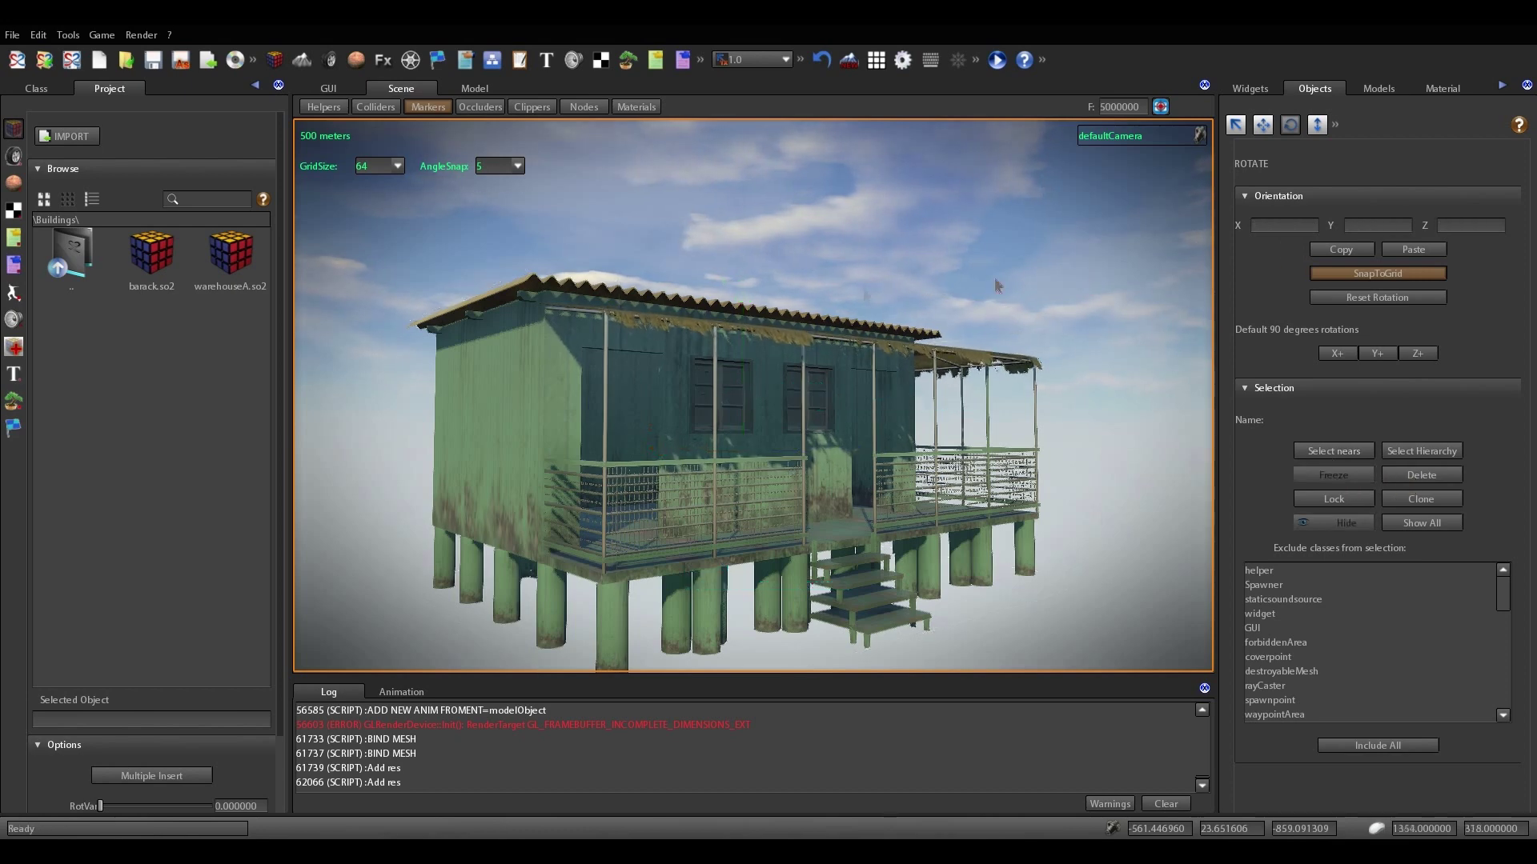
# Select house01 and display its class parameters, from position down to the LOD settings
pyautogui.click(640, 412)
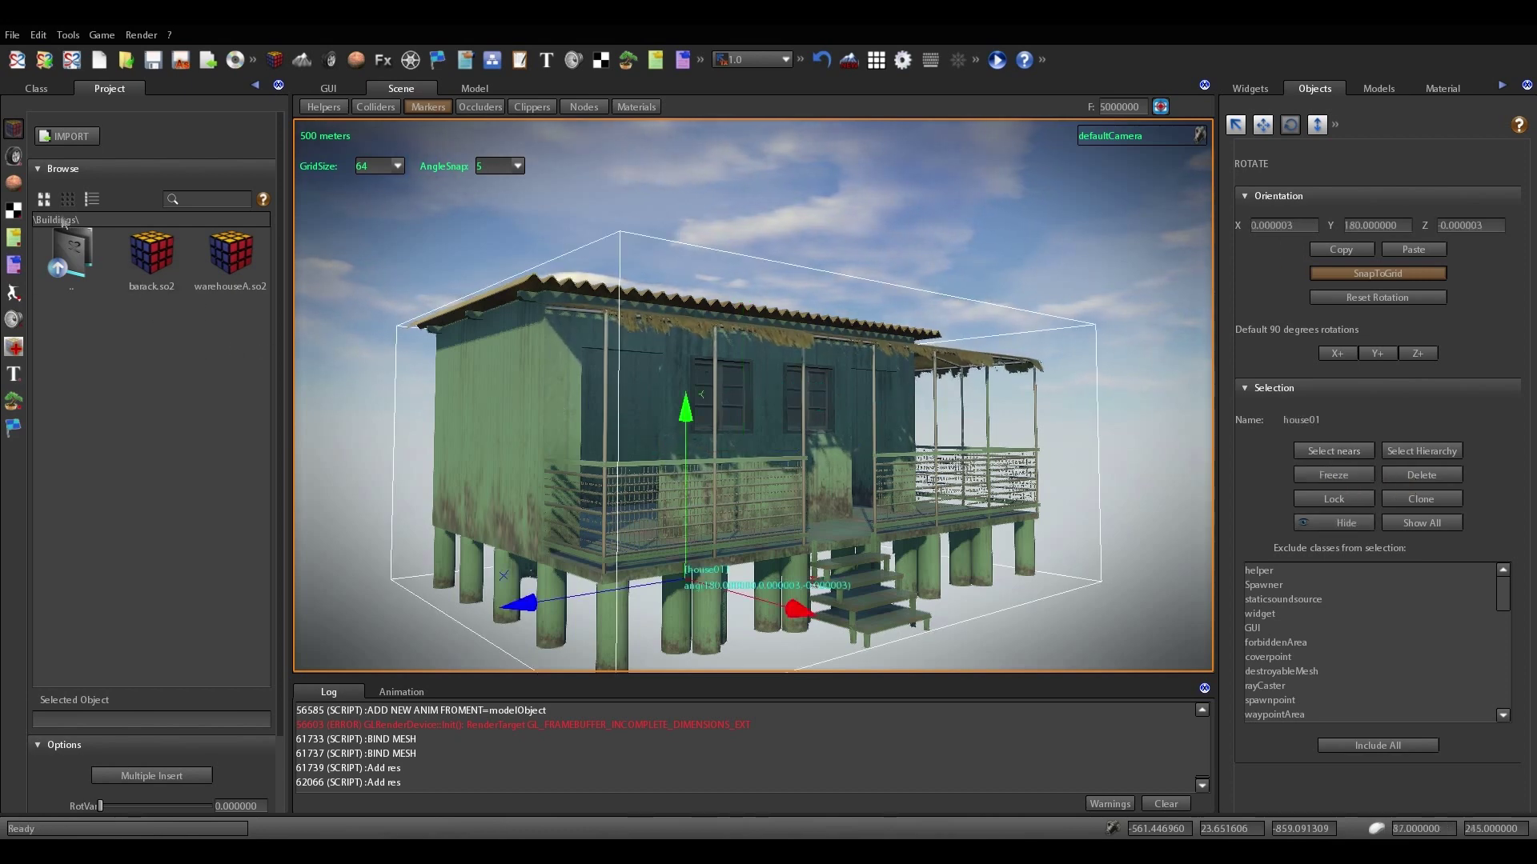
pyautogui.click(42, 89)
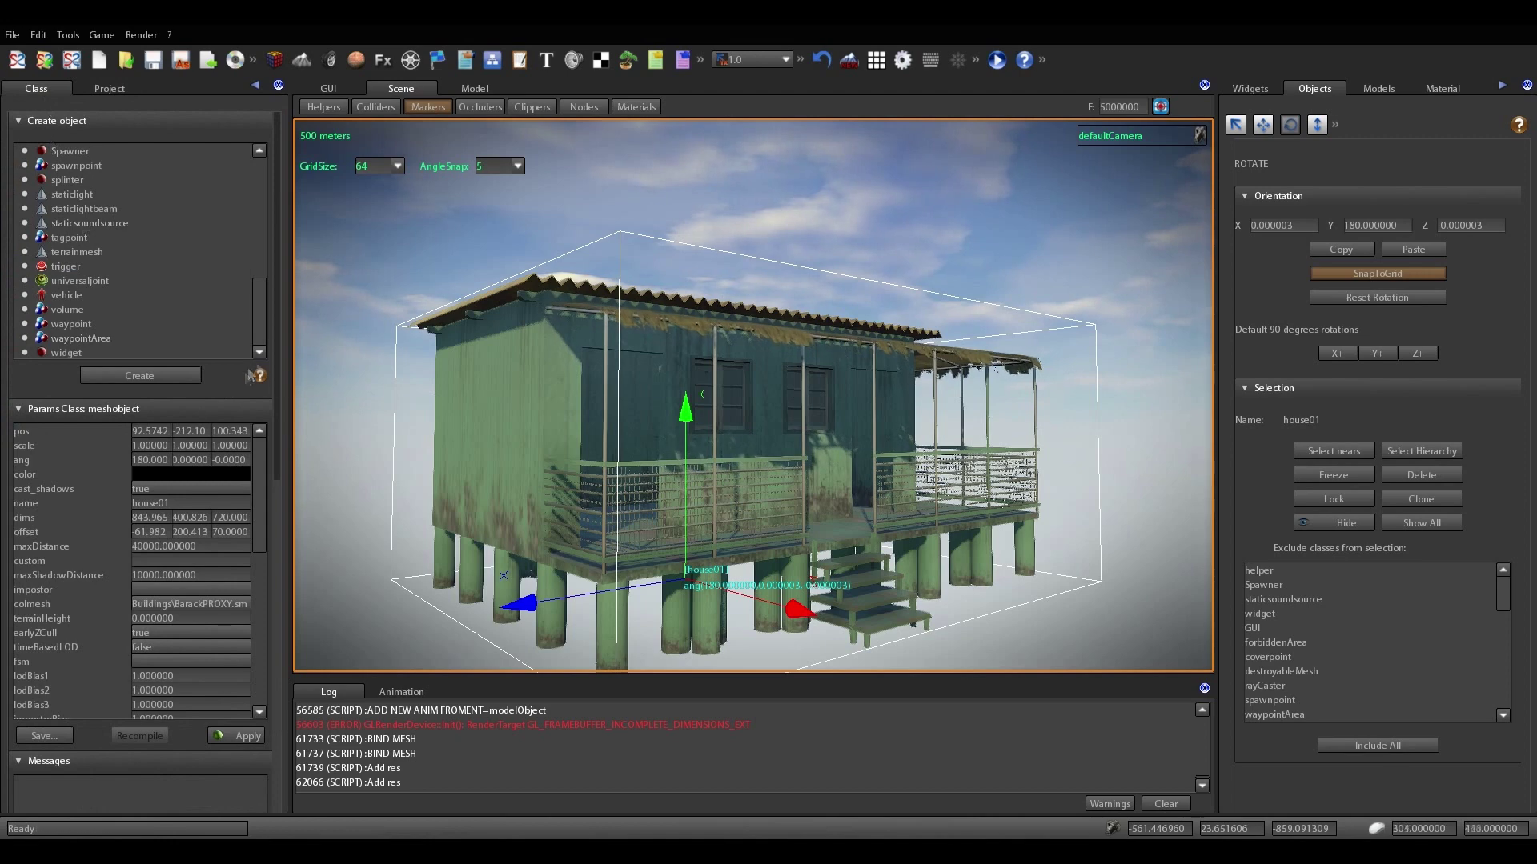
pyautogui.moveTo(277, 326)
pyautogui.mouseDown()
pyautogui.moveTo(263, 499)
pyautogui.moveTo(255, 317)
pyautogui.mouseUp()
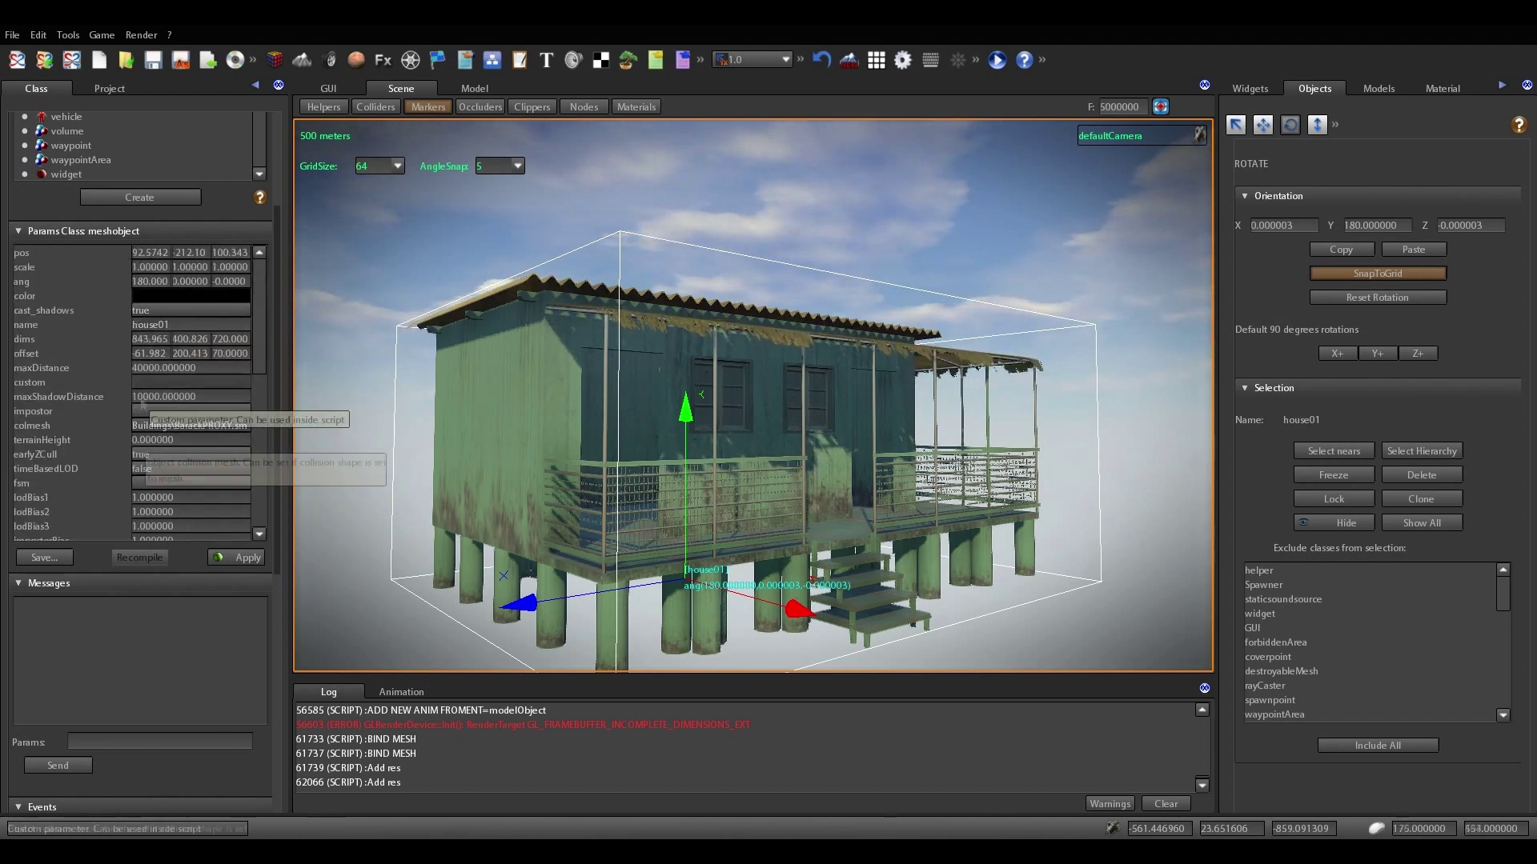
# Toggle house01's cast_shadows and visible parameters to false and back to true, and look through the remaining parameters
pyautogui.click(145, 312)
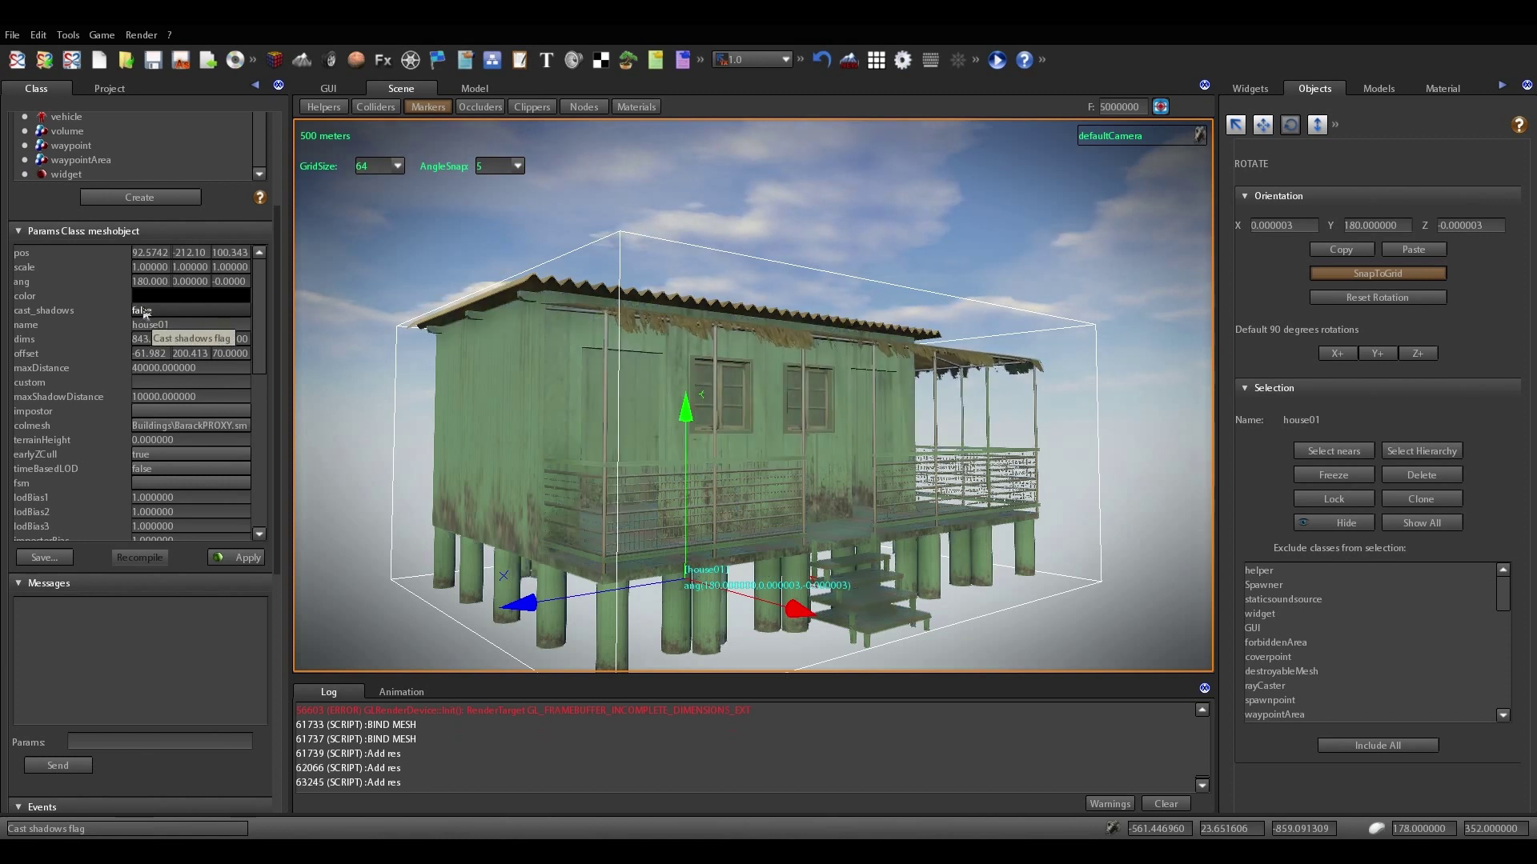
pyautogui.click(145, 311)
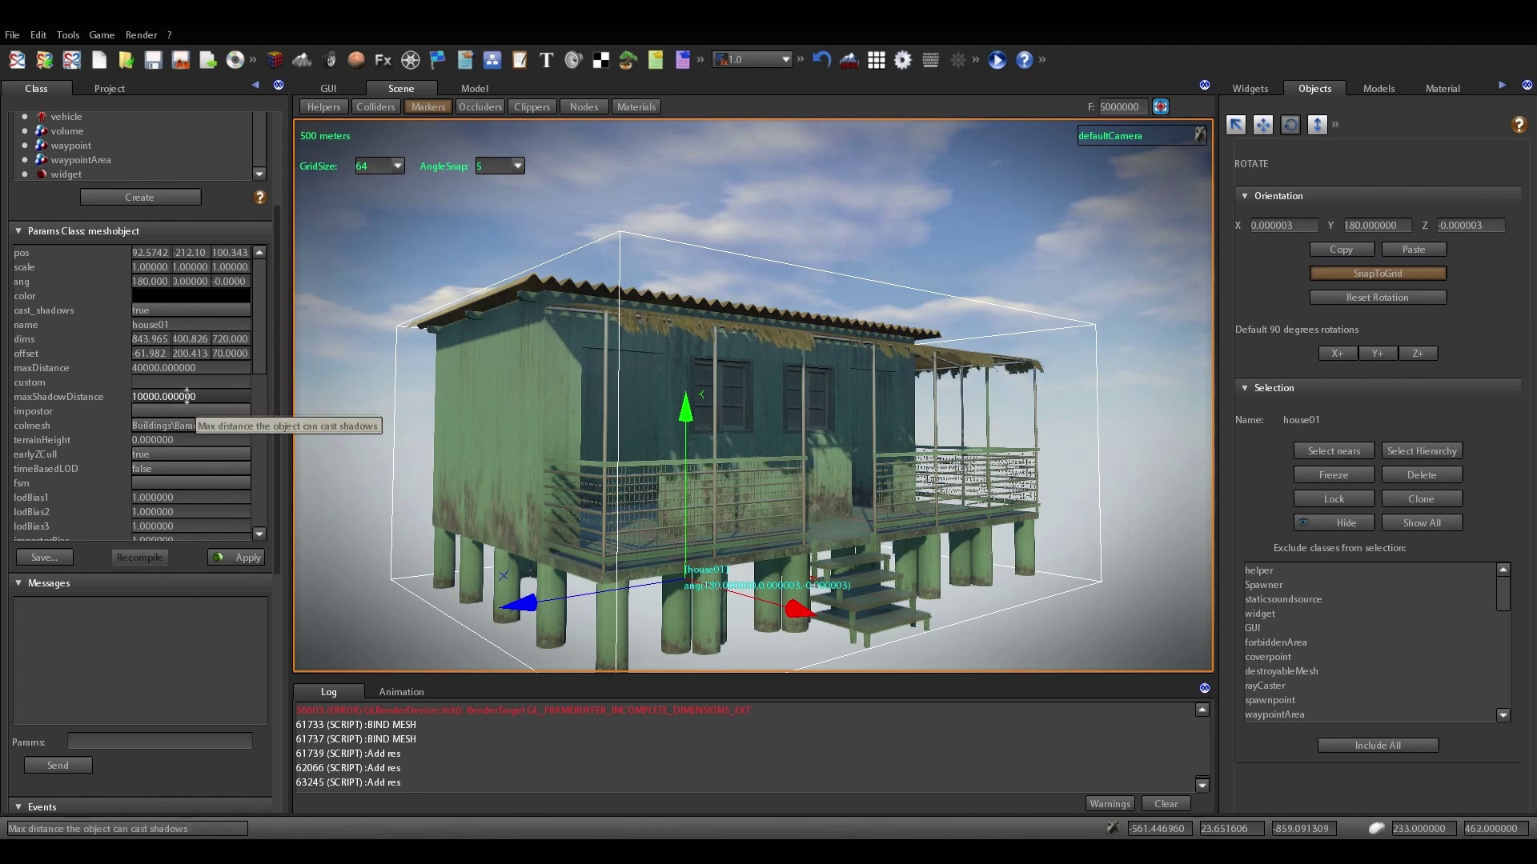
pyautogui.moveTo(261, 352); pyautogui.dragTo(262, 428)
pyautogui.doubleClick(160, 337)
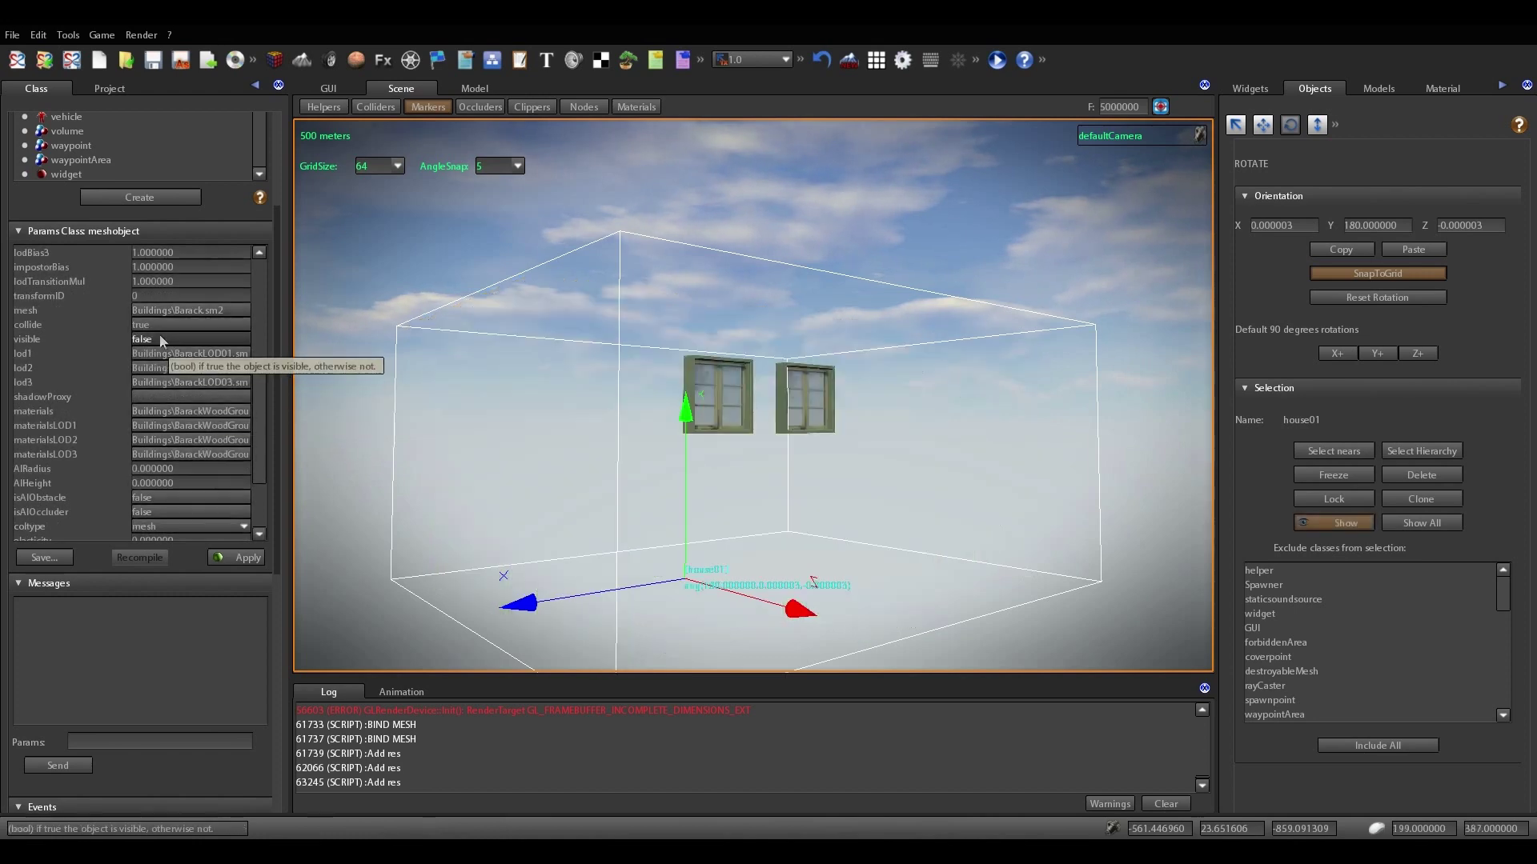
pyautogui.click(163, 340)
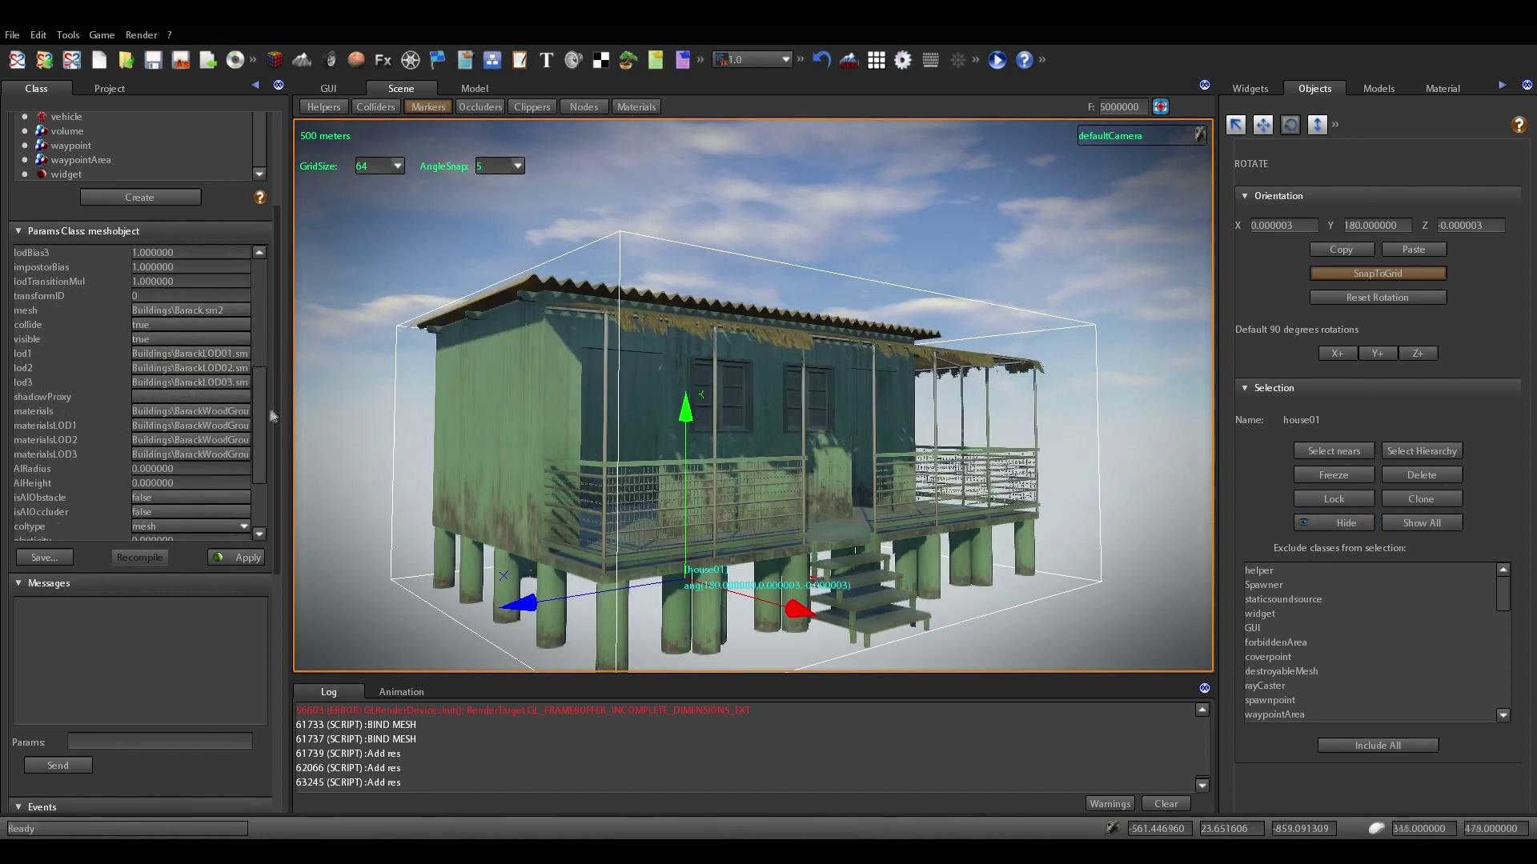
pyautogui.moveTo(270, 412); pyautogui.dragTo(270, 466)
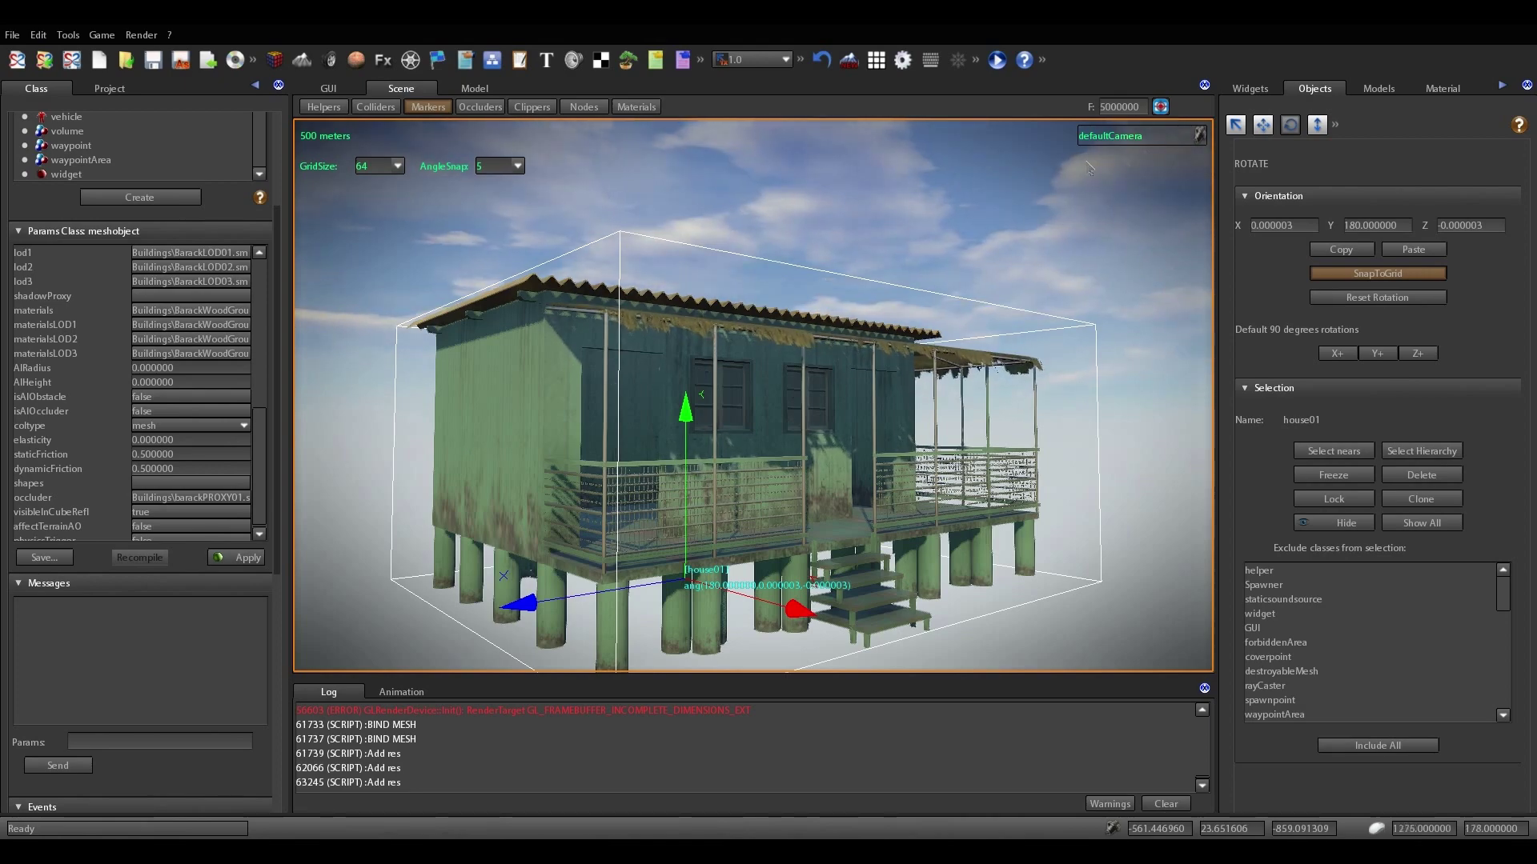
# Scale house01 down uniformly to about 0.53 and reset its scaling to 1
pyautogui.click(1317, 126)
pyautogui.moveTo(766, 512)
pyautogui.mouseDown()
pyautogui.moveTo(767, 476)
pyautogui.moveTo(768, 514)
pyautogui.mouseUp()
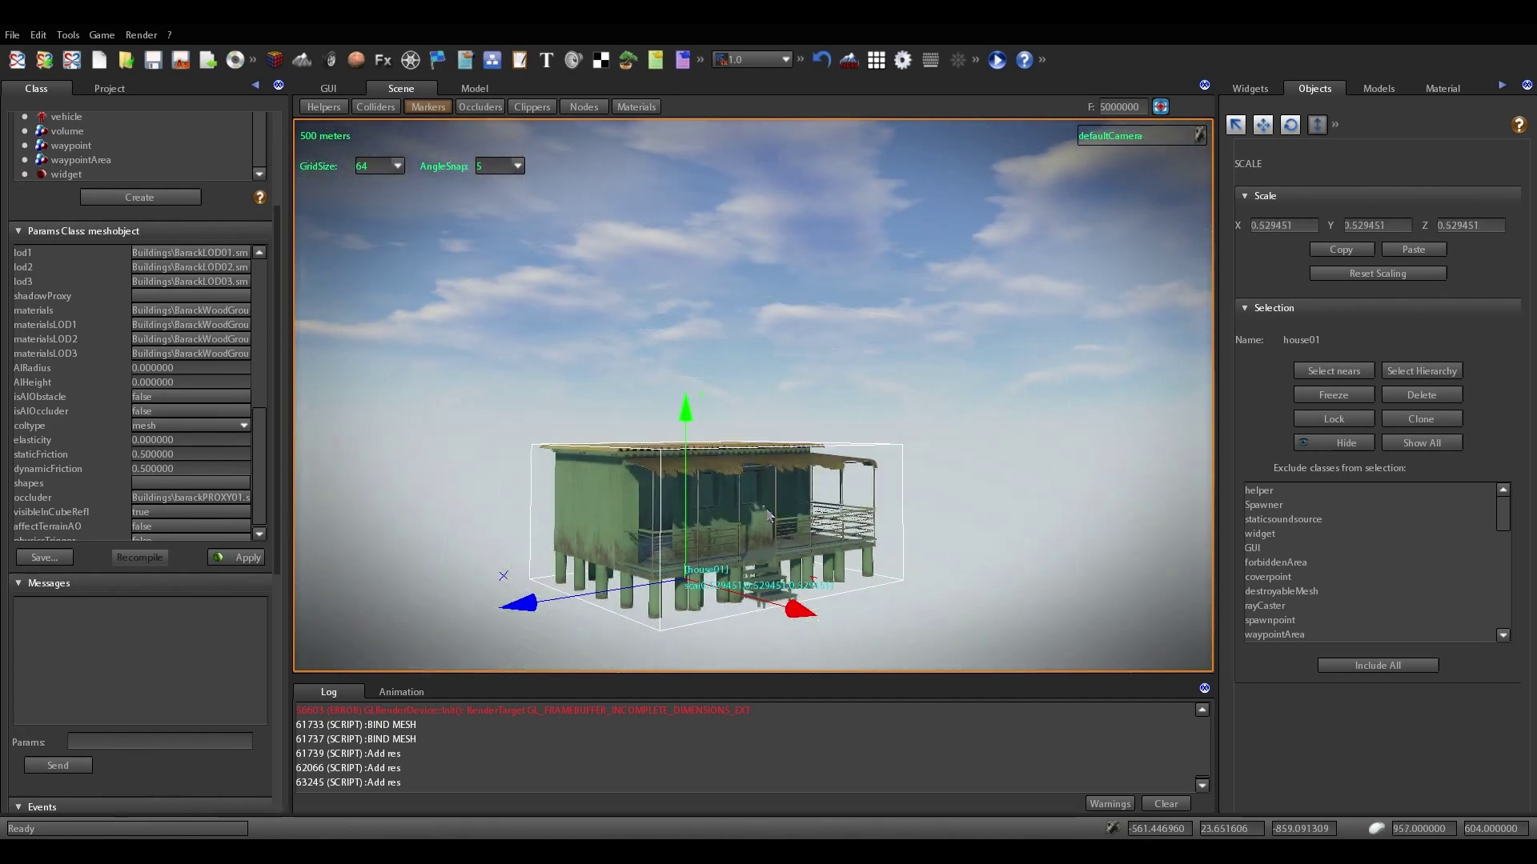
pyautogui.click(1370, 274)
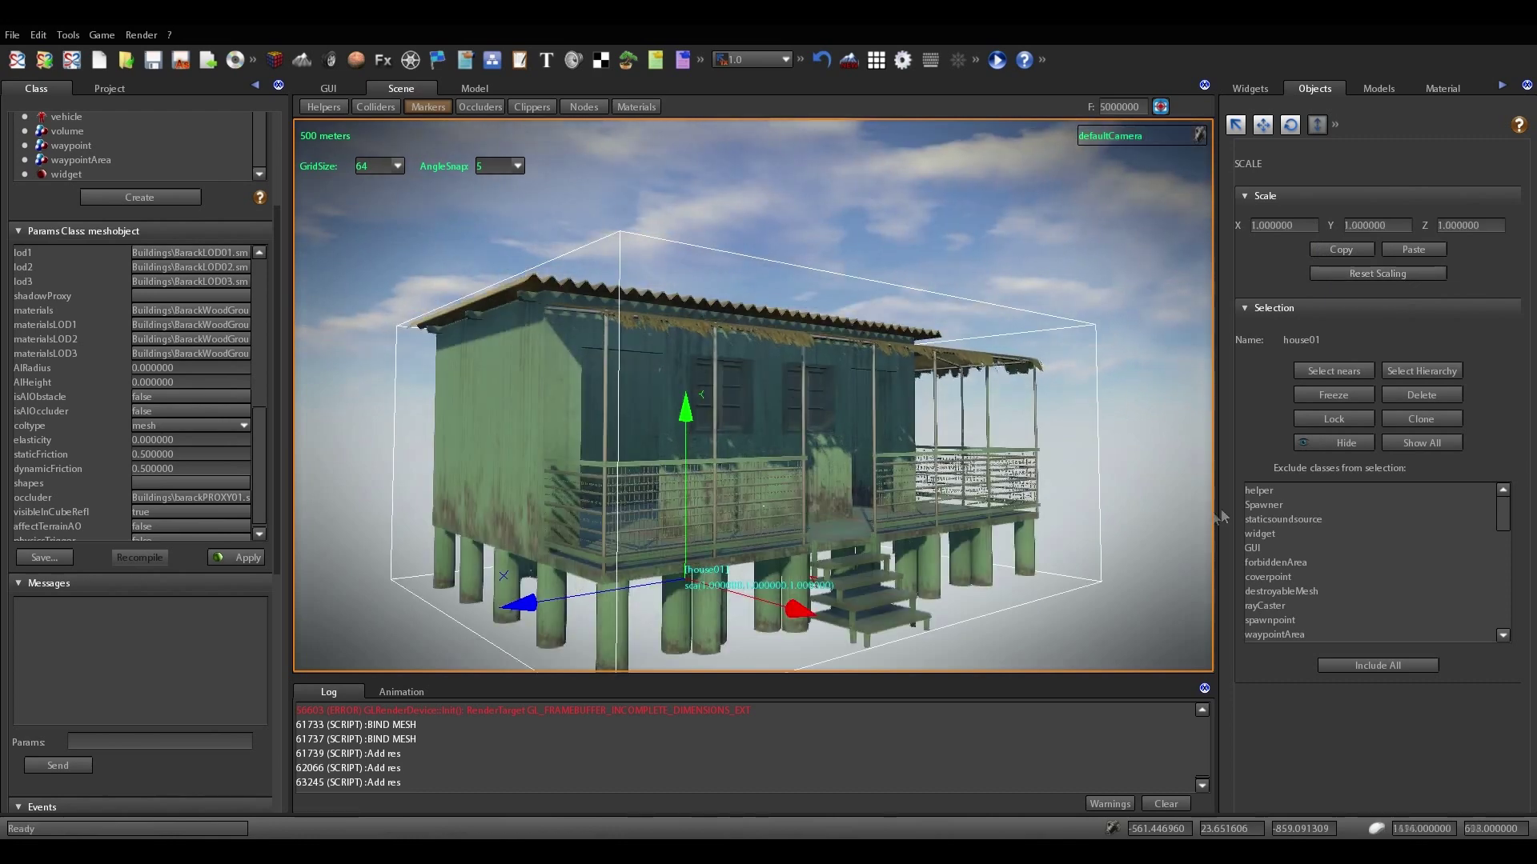
# Hide and show house01 twice with the selection's visibility toggle
pyautogui.click(1329, 445)
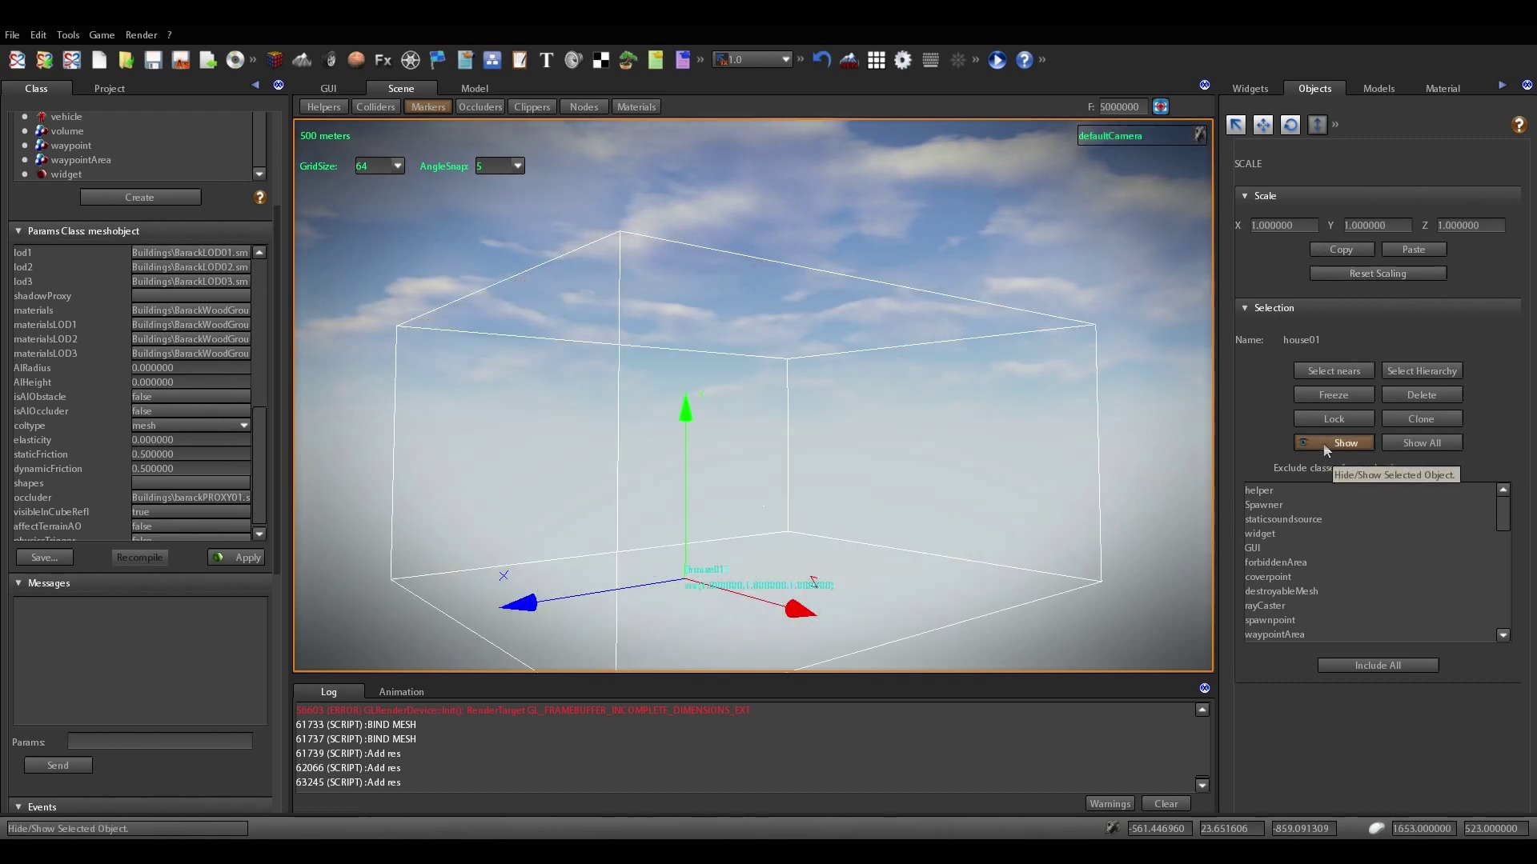
pyautogui.click(1329, 444)
pyautogui.click(1329, 444)
pyautogui.click(1328, 444)
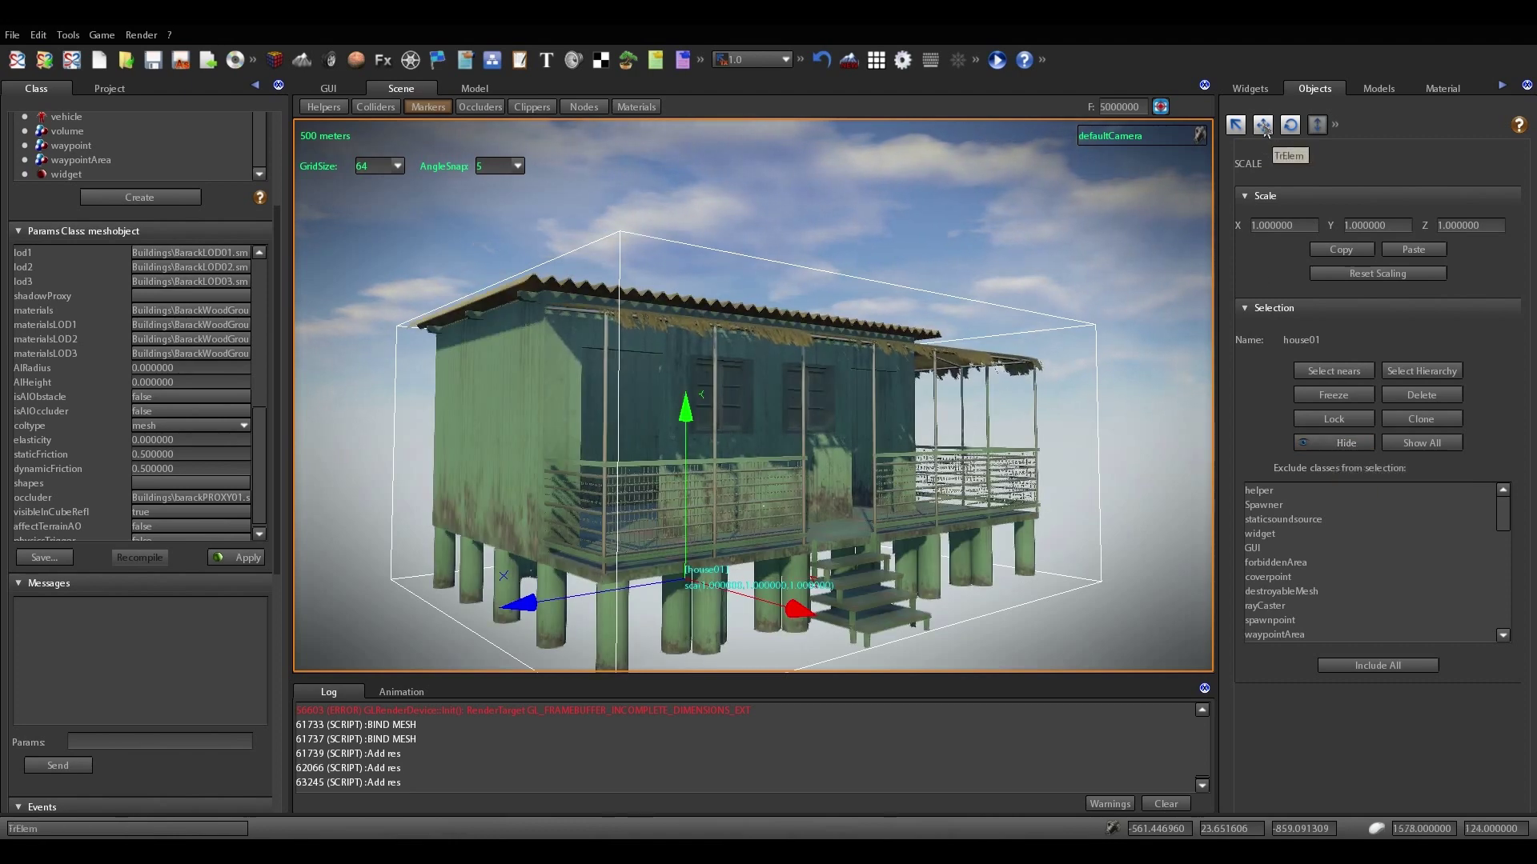
# Browse the Stock and Static scene object lists, and deselect and reselect house01 in the viewport
pyautogui.click(1237, 126)
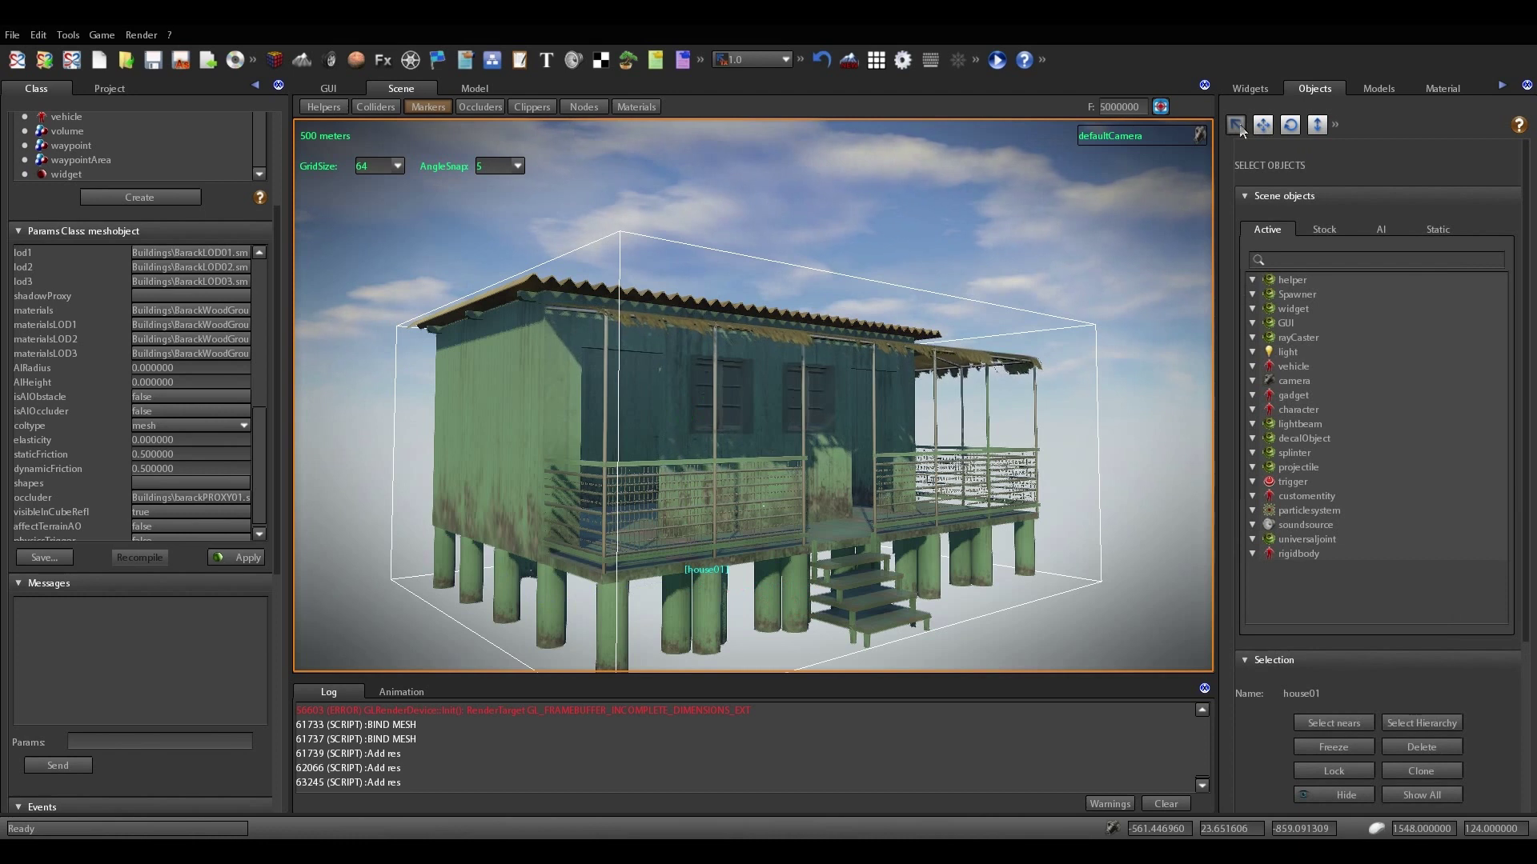
pyautogui.click(1348, 231)
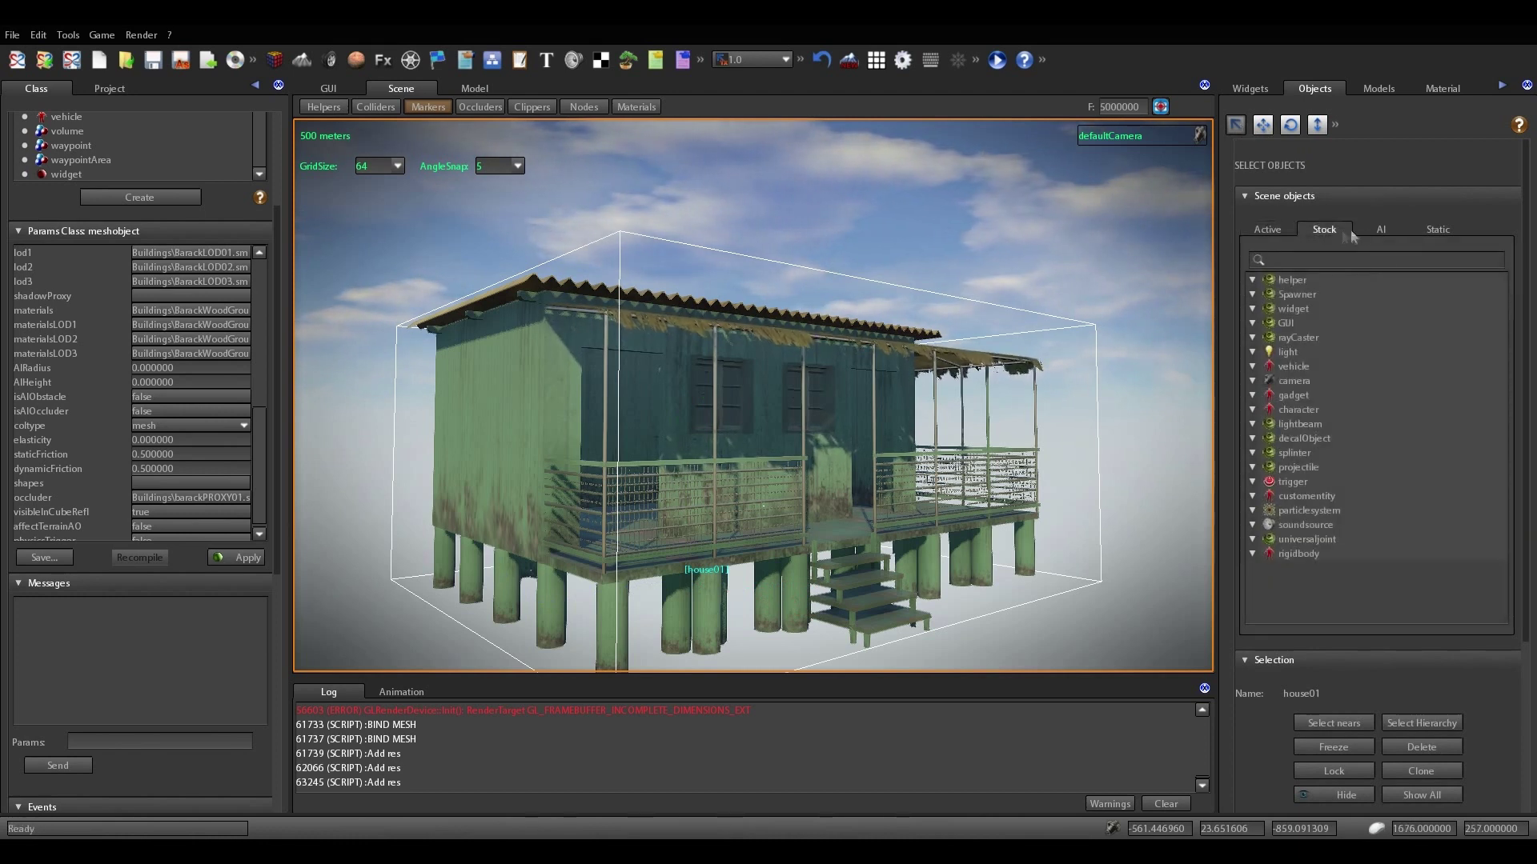
pyautogui.click(1425, 228)
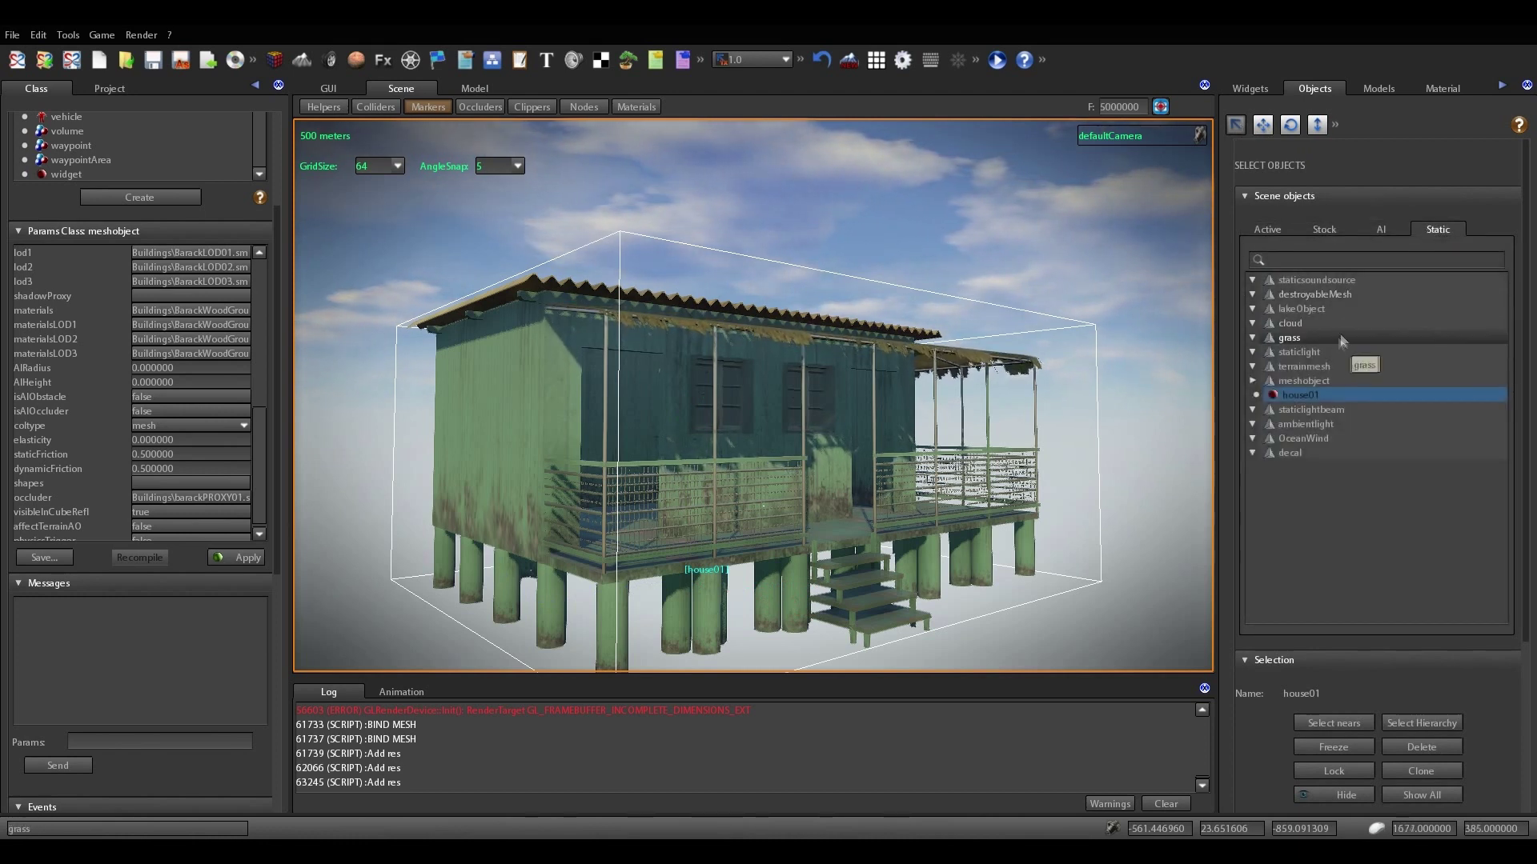
pyautogui.click(1118, 520)
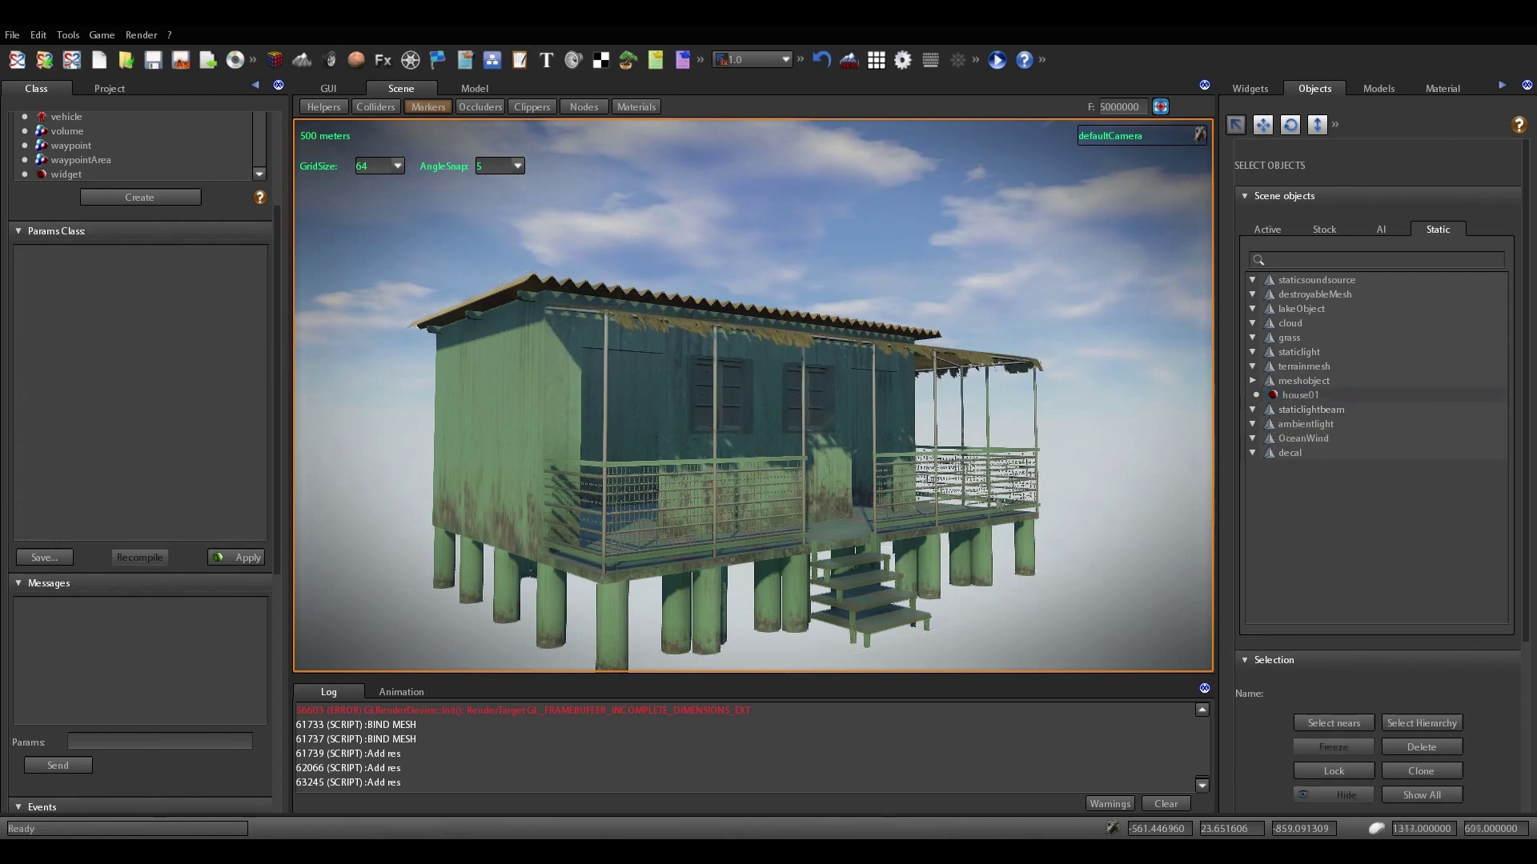
pyautogui.click(956, 491)
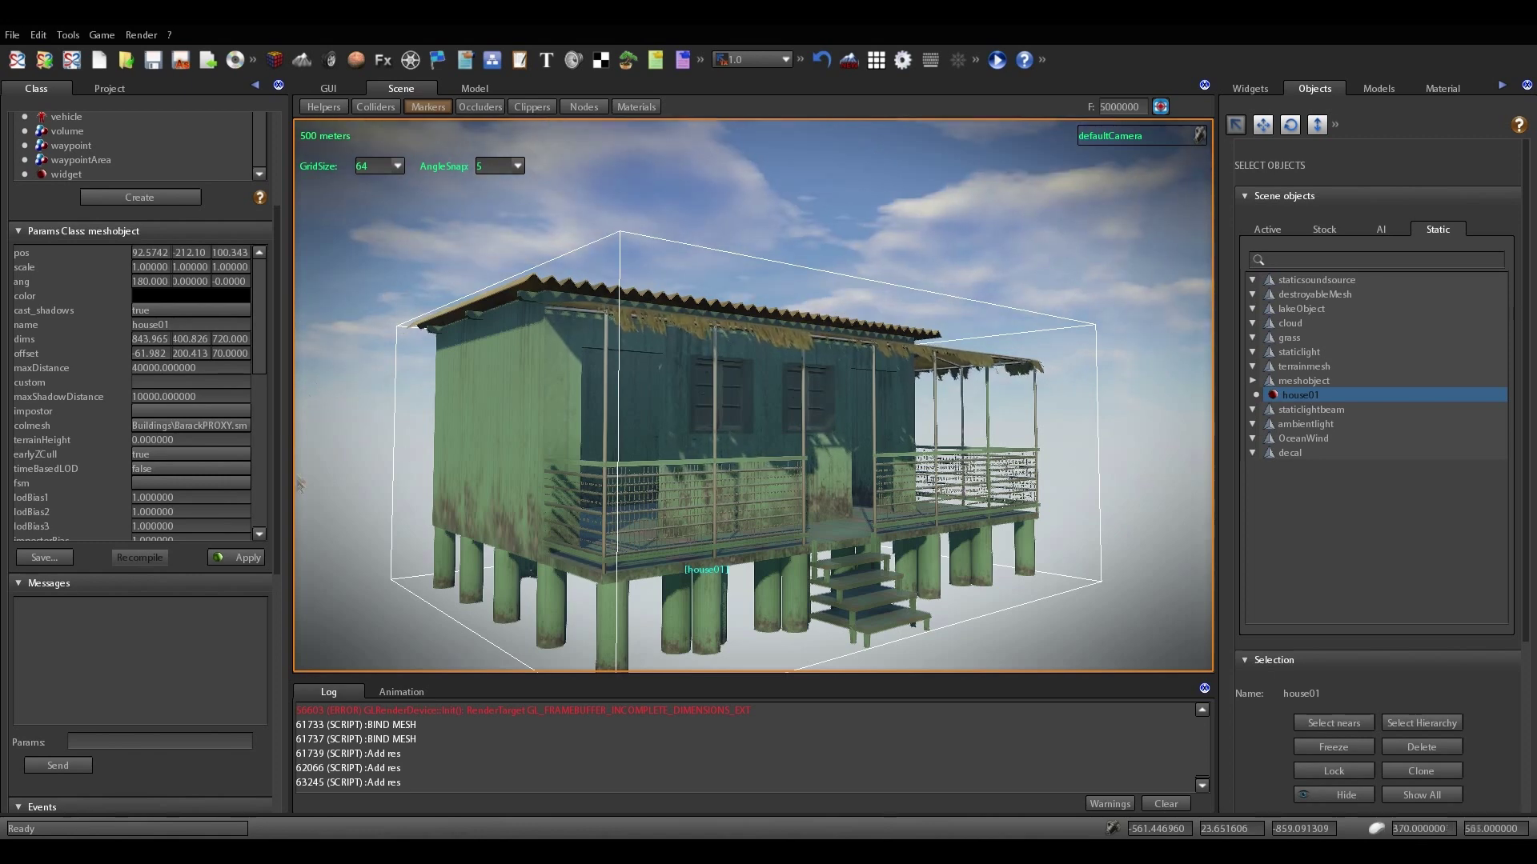
# Open house01's main mesh, Buildings\Barack.sm2, in the Model view from its list of linked resources
pyautogui.moveTo(277, 512); pyautogui.dragTo(273, 290)
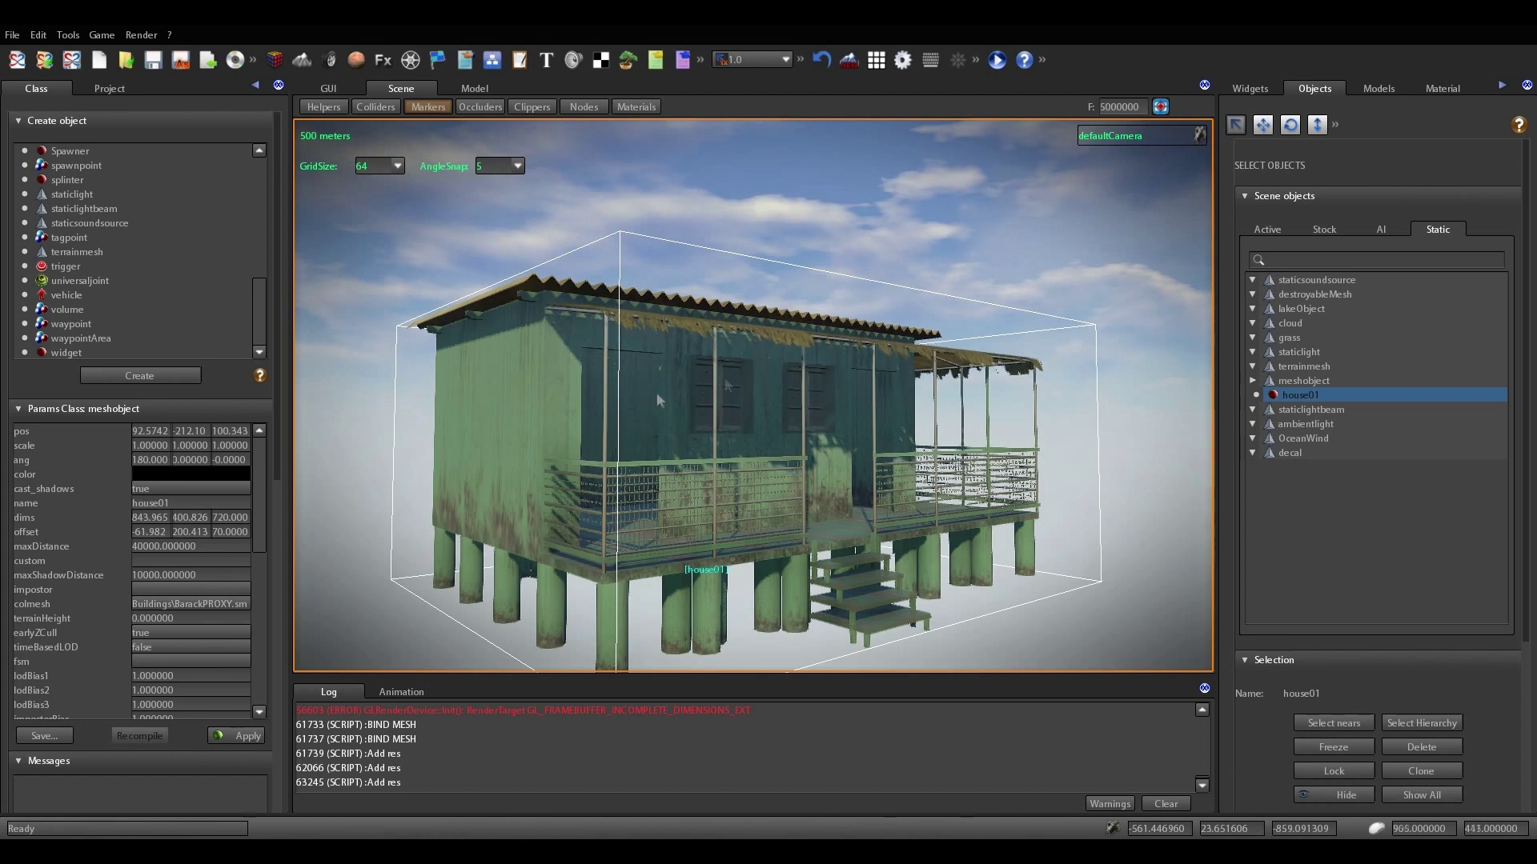
pyautogui.rightClick(567, 394)
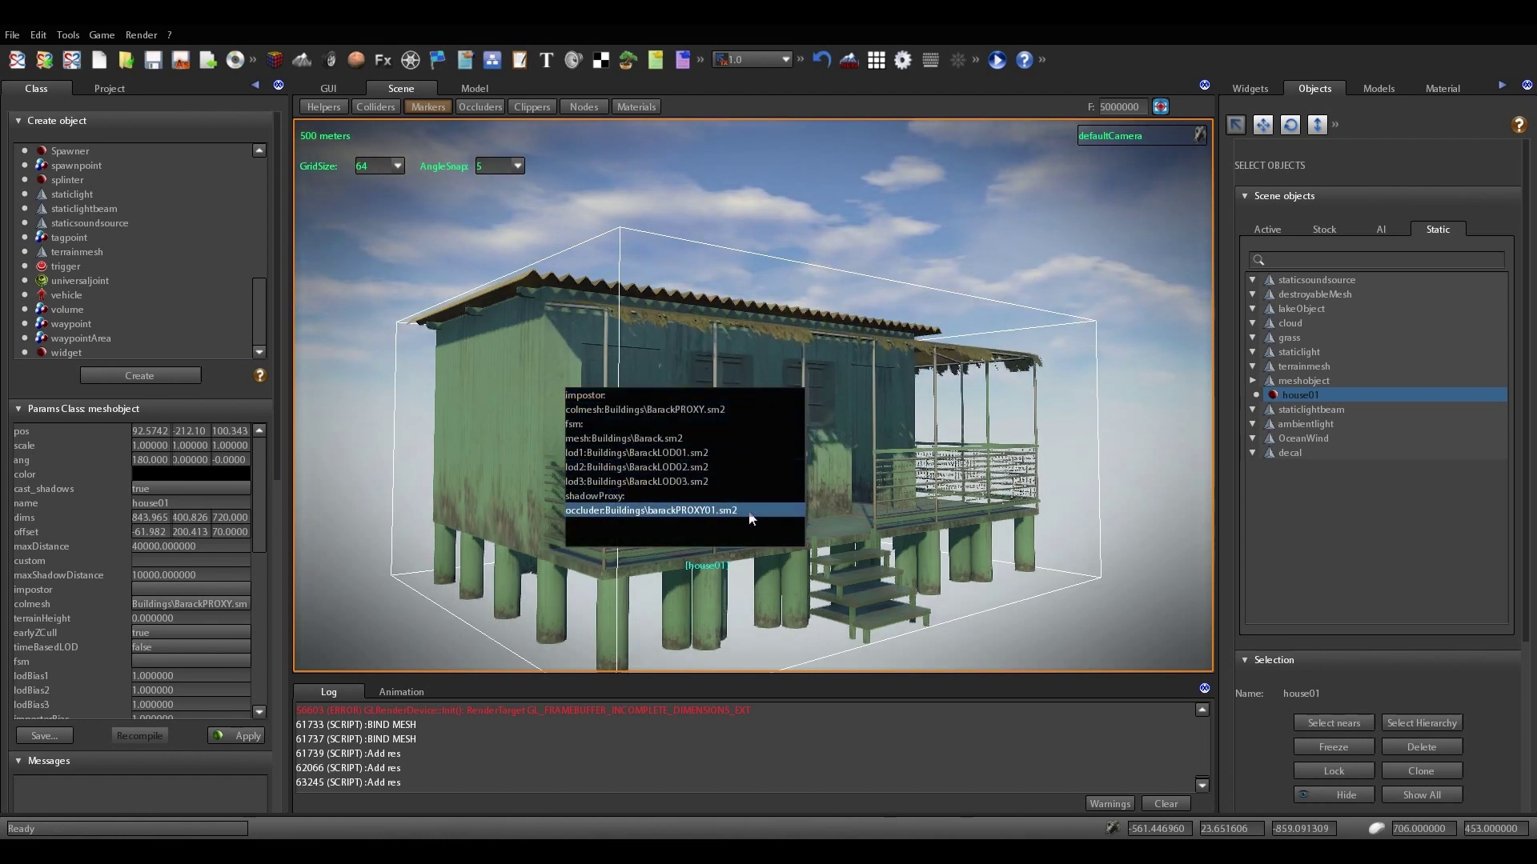
pyautogui.click(708, 445)
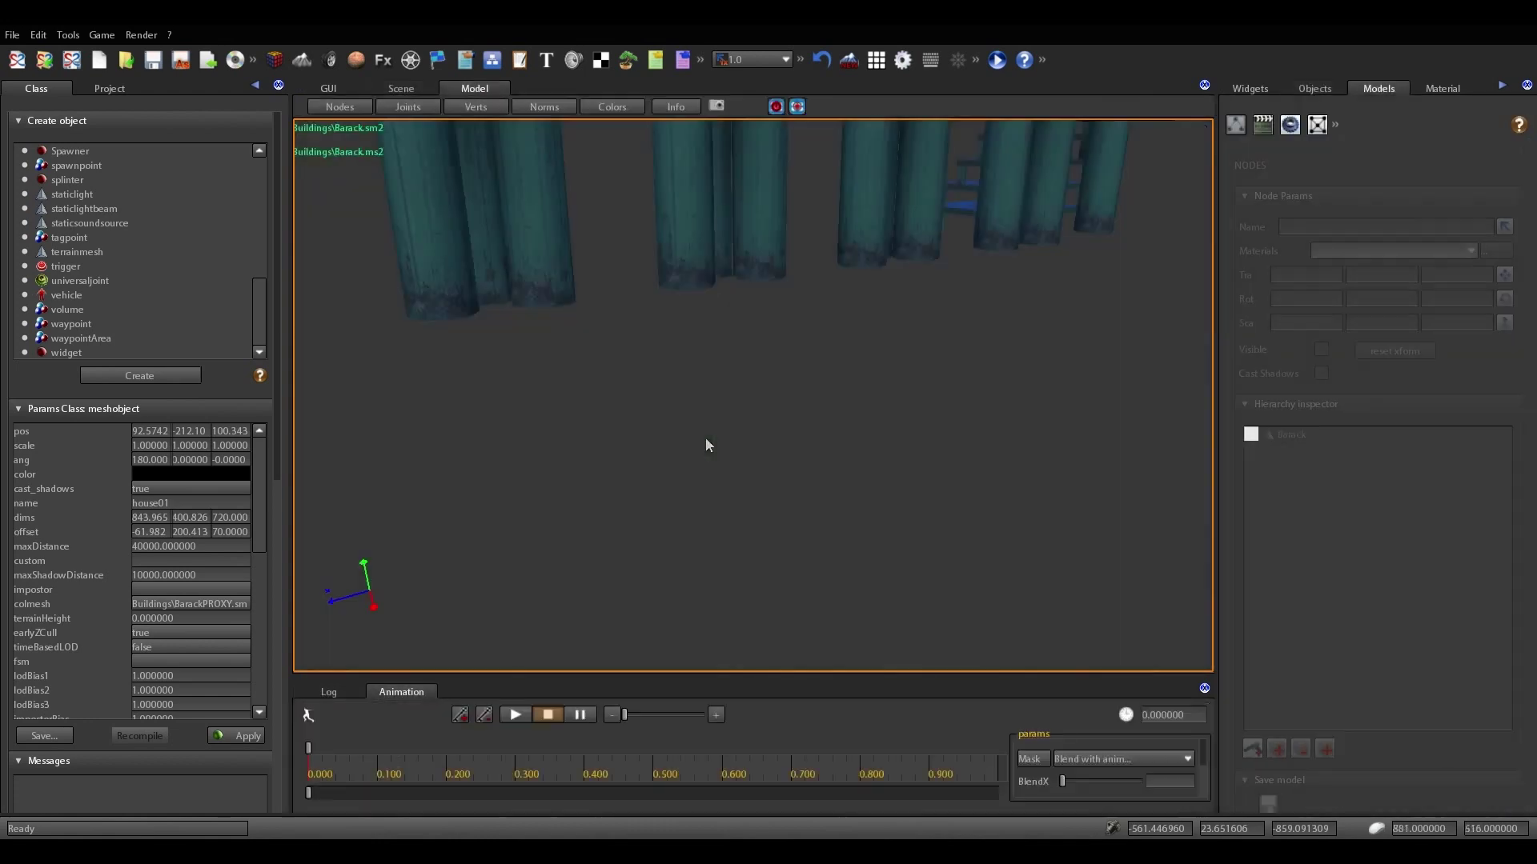
# Inspect the Barack mesh from several angles in the Model view and return to the Scene view
pyautogui.moveTo(723, 422); pyautogui.dragTo(653, 472, button='middle')
pyautogui.scroll(-4, 545, 469)
pyautogui.scroll(3, 658, 480)
pyautogui.moveTo(652, 473); pyautogui.dragTo(567, 466)
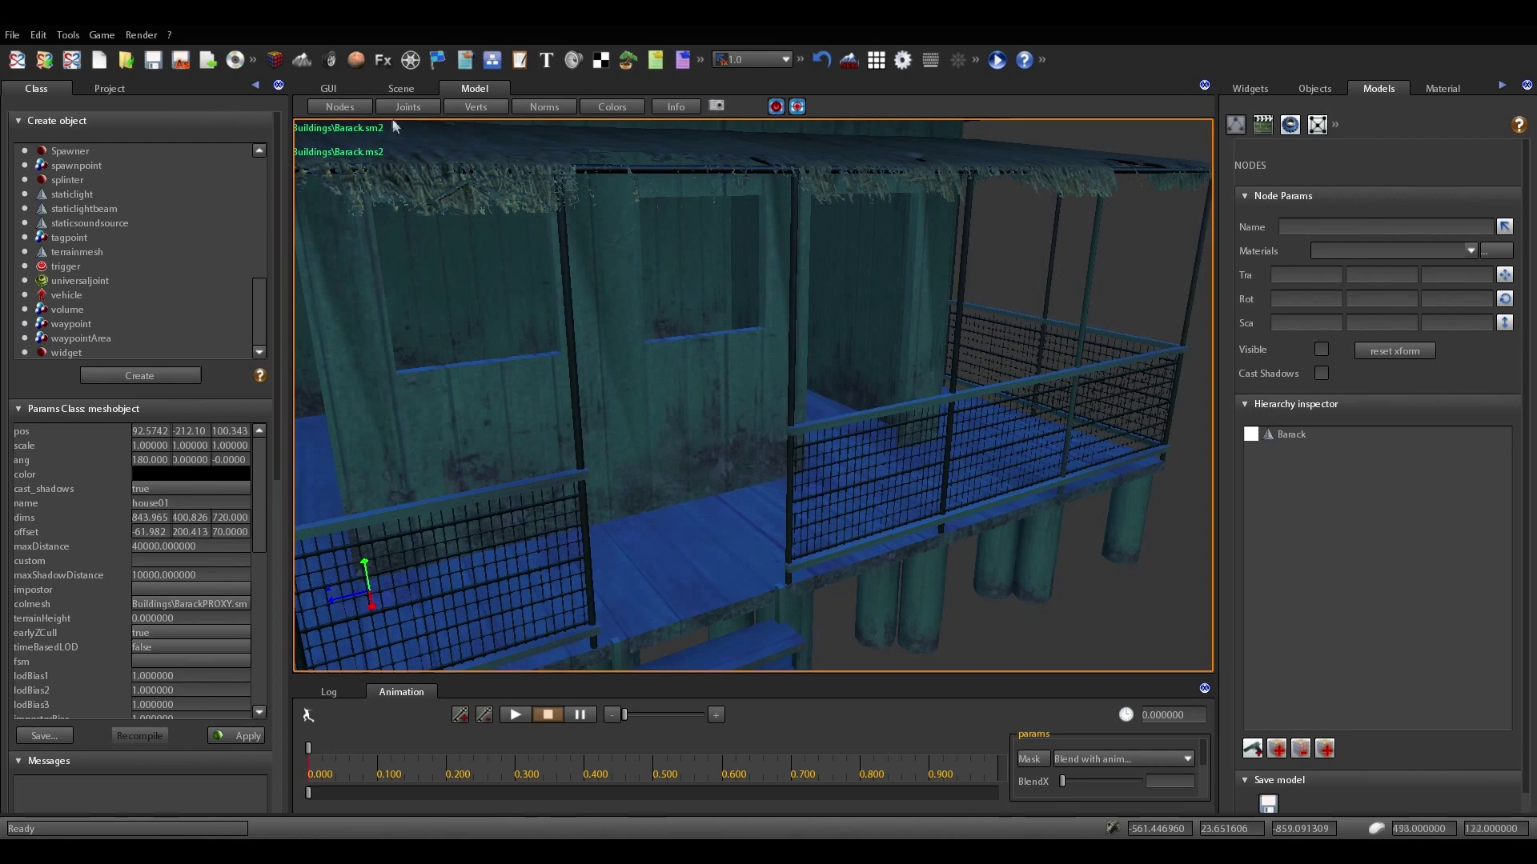
pyautogui.click(400, 89)
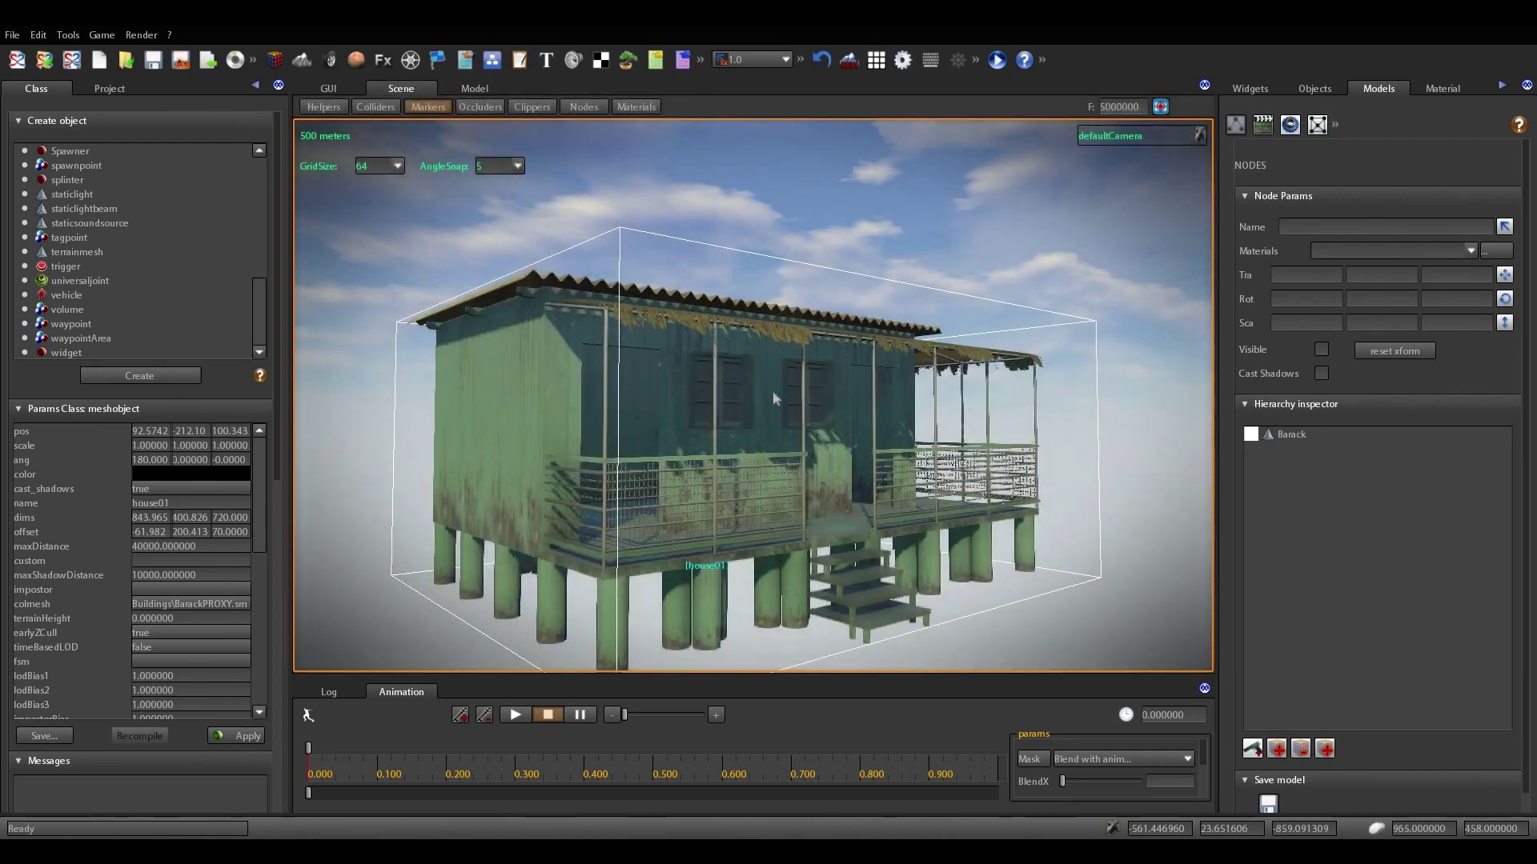
# Raise the camera speed to about 12.92 and test it by flying away from and back to house01
pyautogui.click(786, 60)
pyautogui.moveTo(780, 74); pyautogui.dragTo(765, 81)
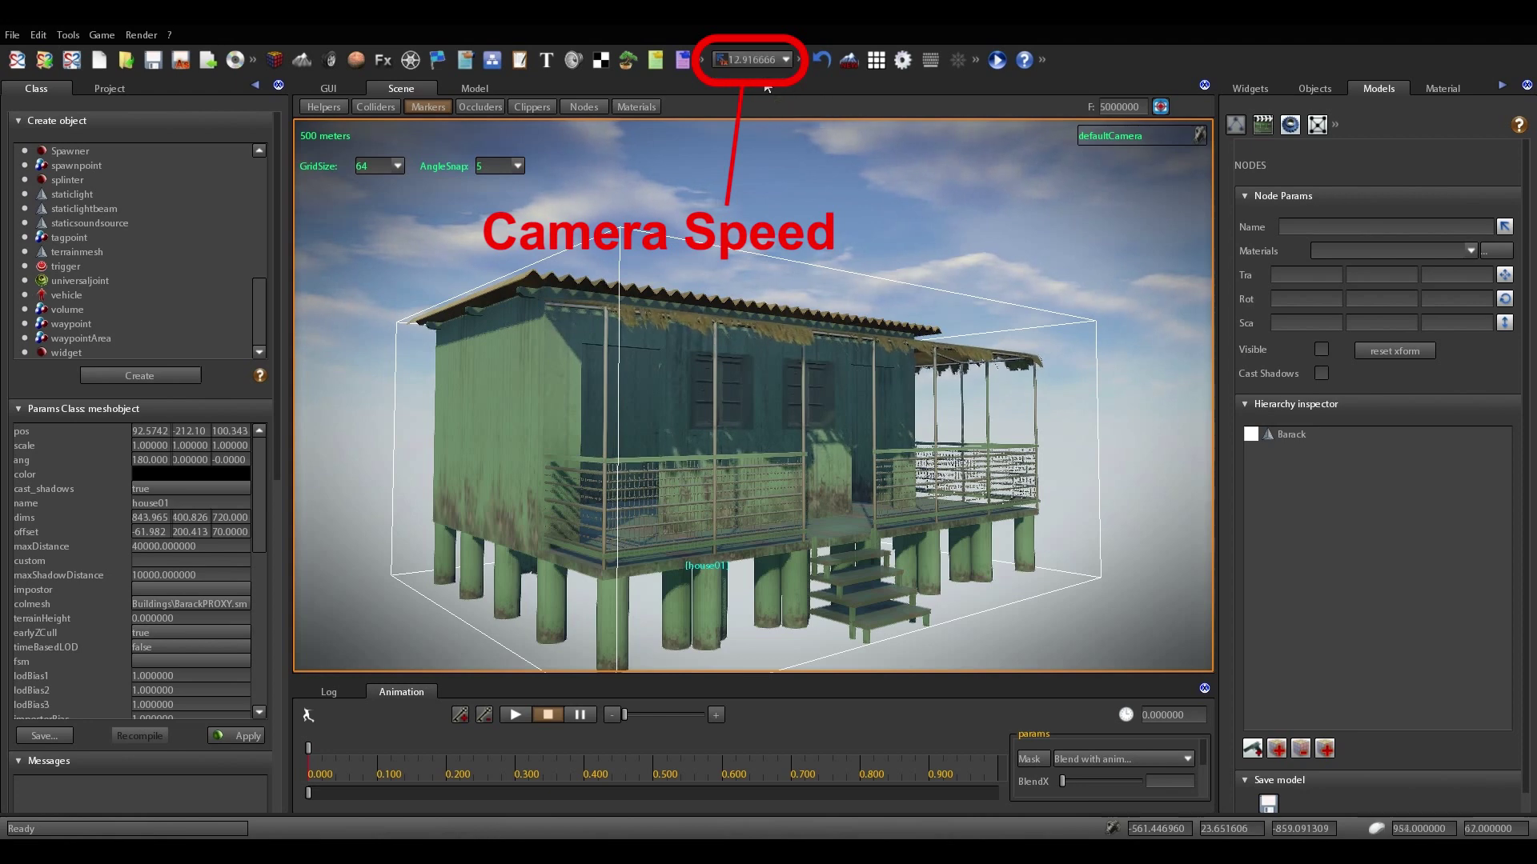
pyautogui.scroll(-6, 774, 400)
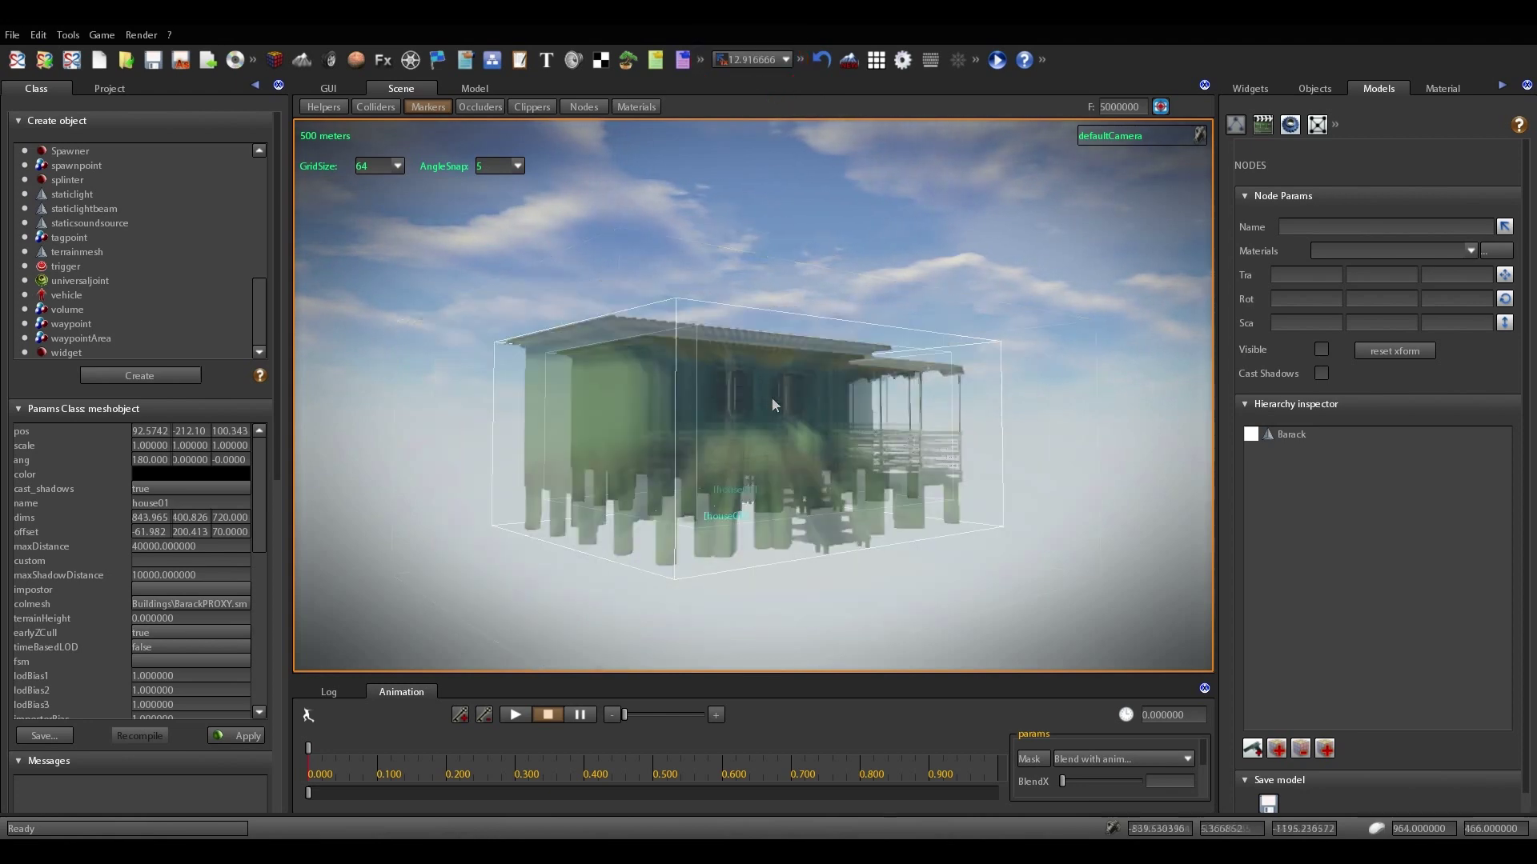
pyautogui.scroll(7, 765, 449)
pyautogui.scroll(-6, 764, 426)
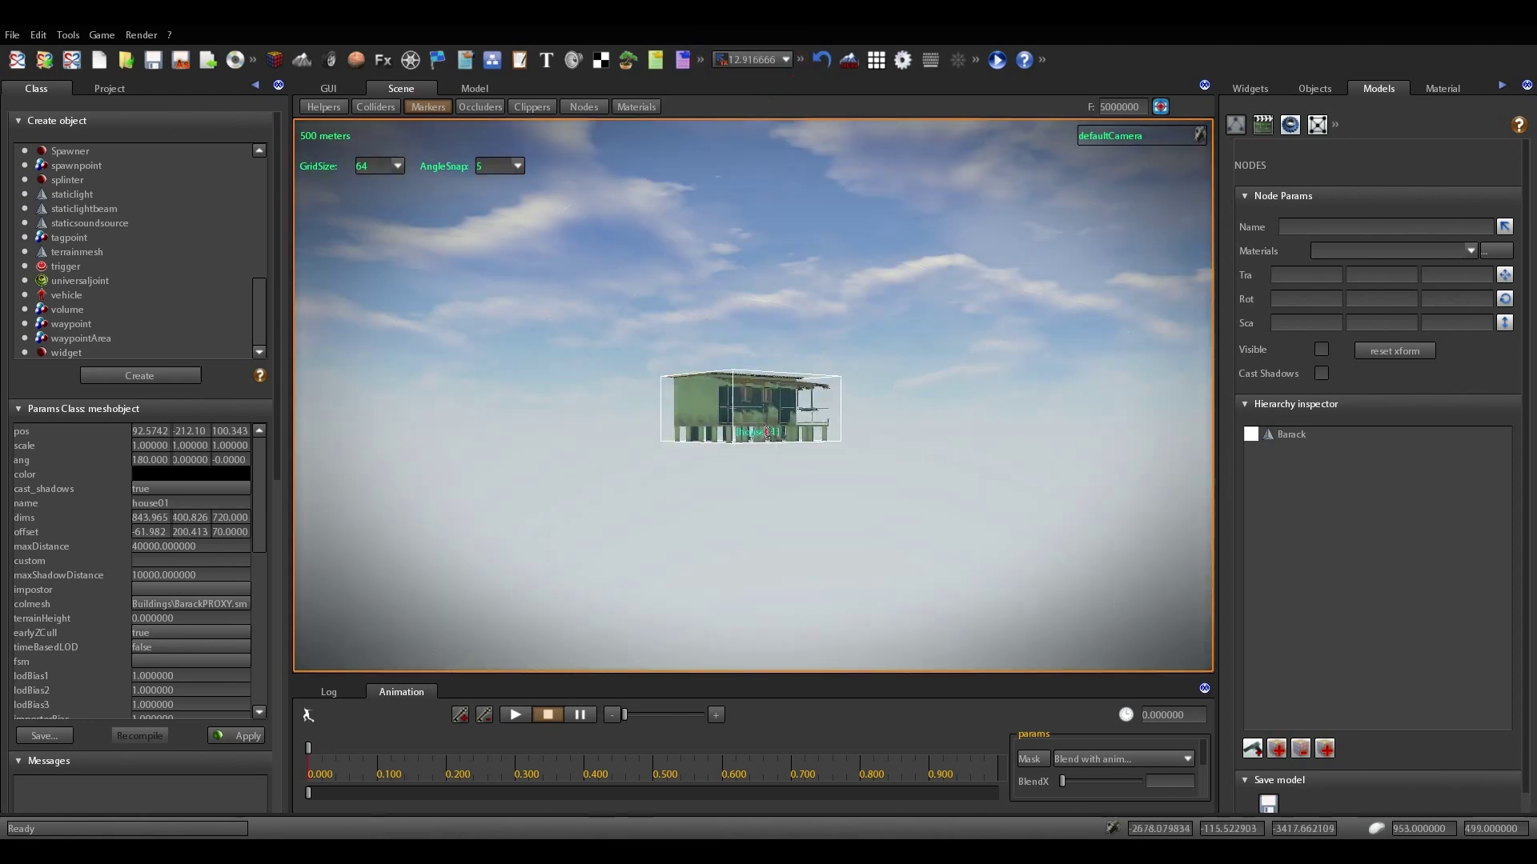
pyautogui.scroll(6, 764, 426)
pyautogui.scroll(-7, 764, 428)
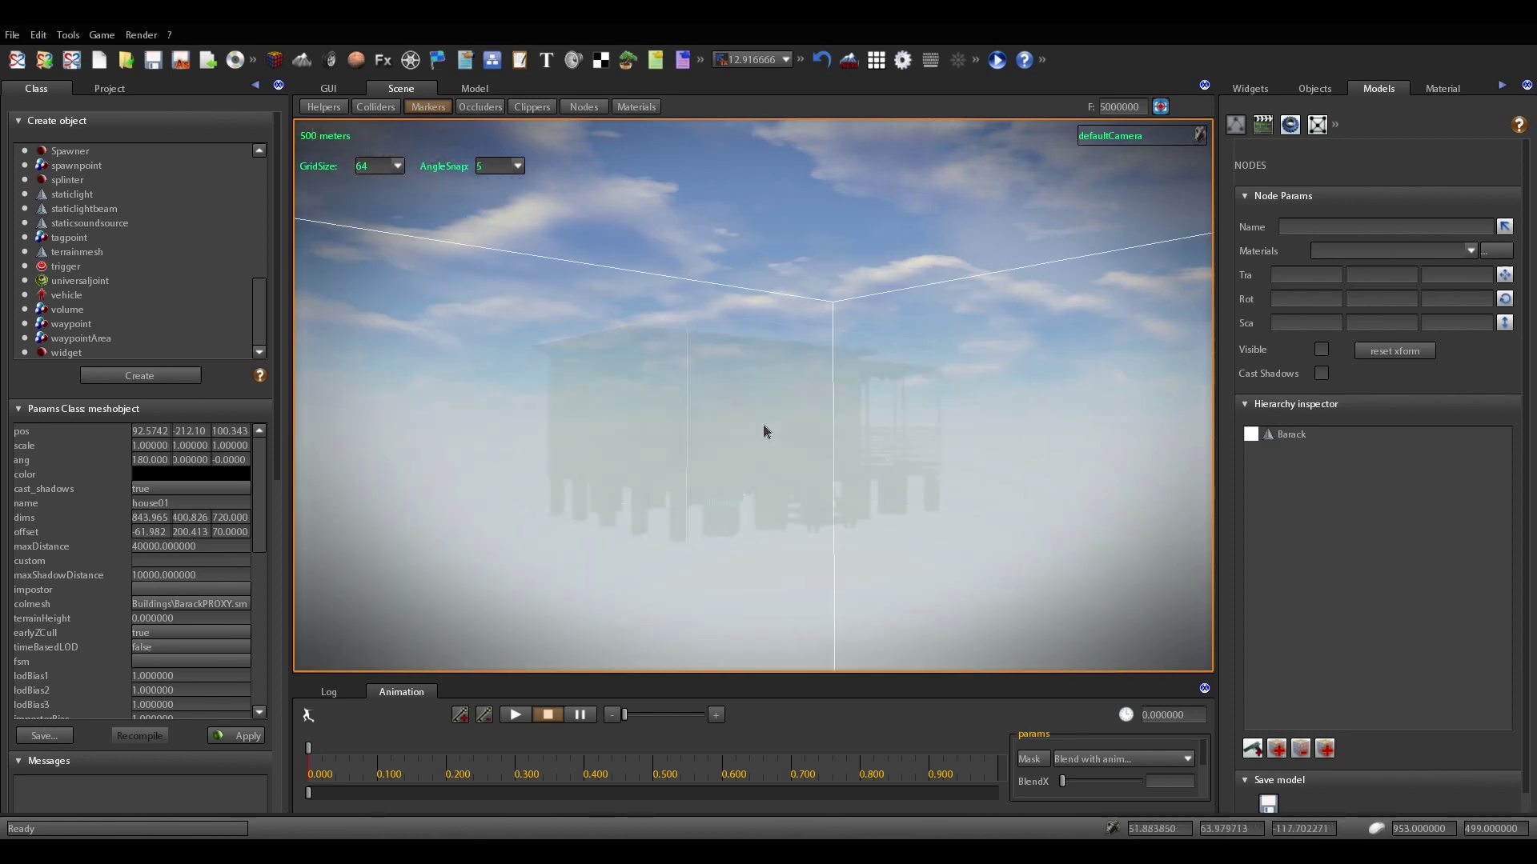
pyautogui.scroll(4, 764, 428)
pyautogui.scroll(5, 765, 432)
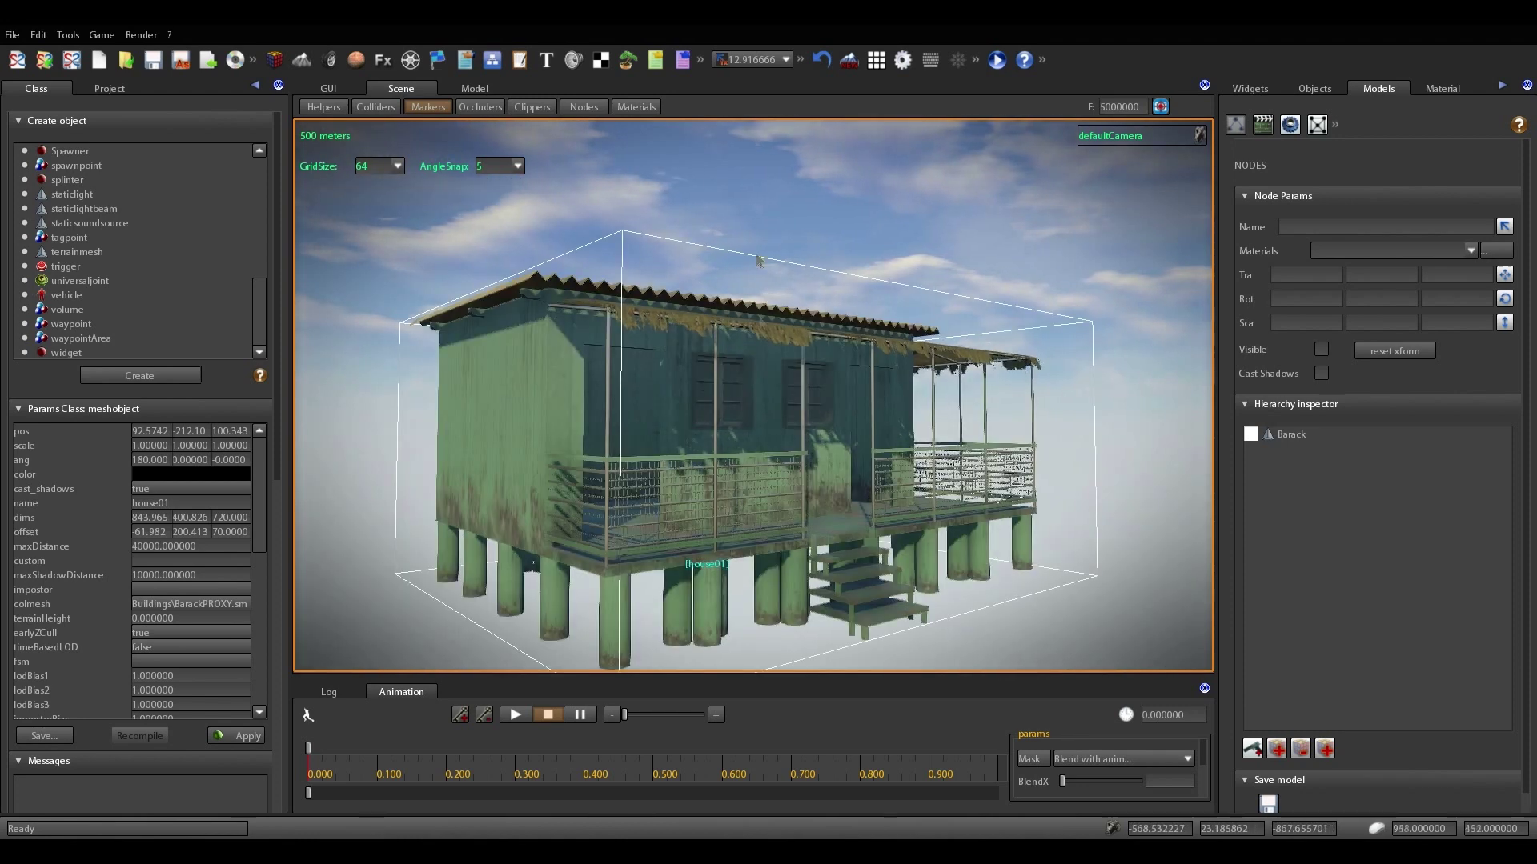
# Set the camera speed to 0.1, test it near house01, and return the speed to 1
pyautogui.click(769, 59)
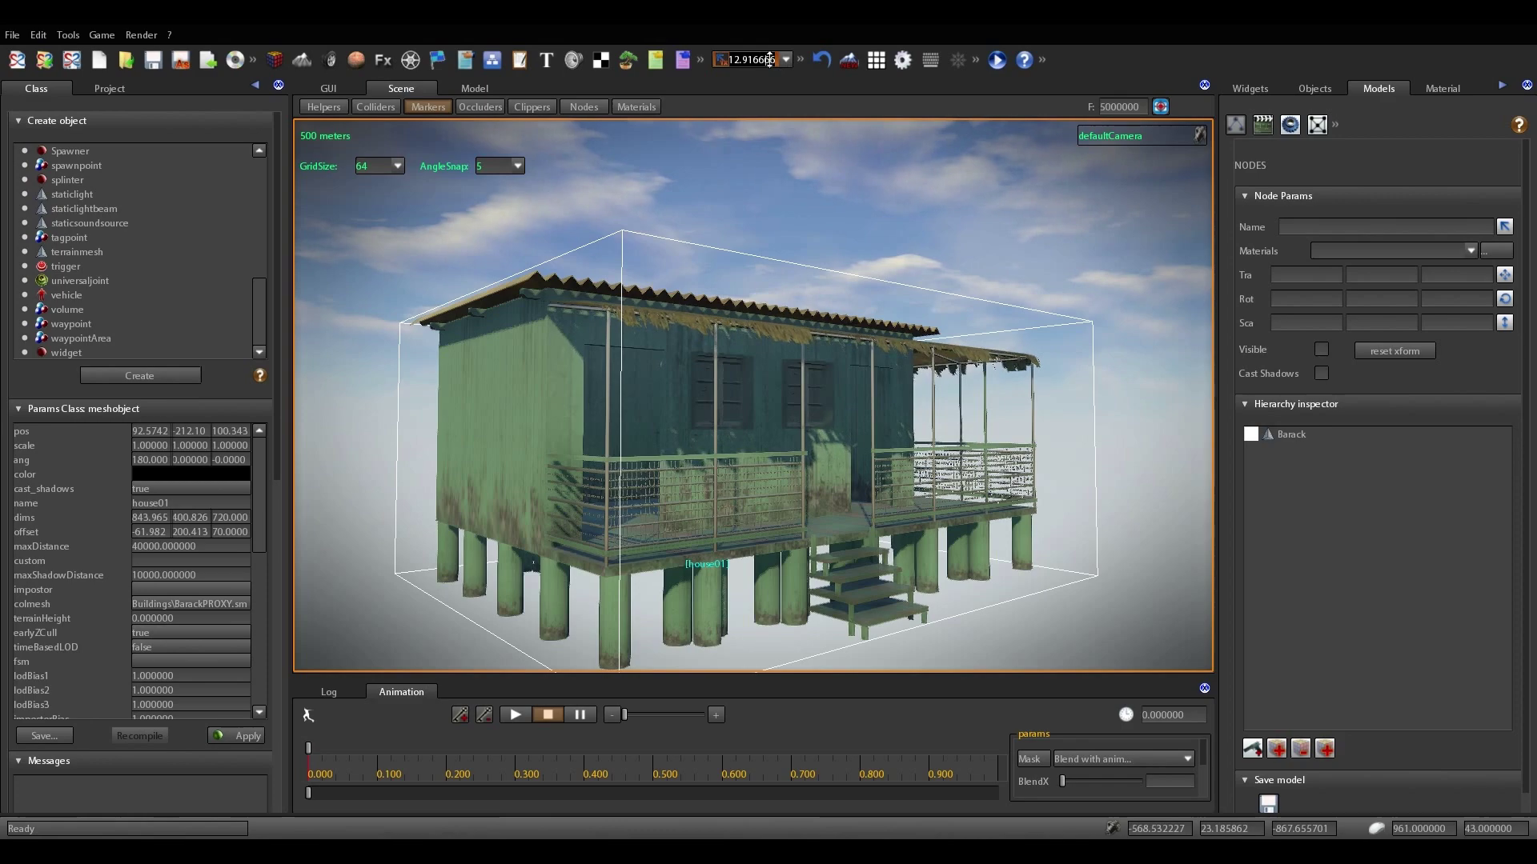
pyautogui.doubleClick(769, 59)
pyautogui.write('0.1')
pyautogui.scroll(8, 790, 445)
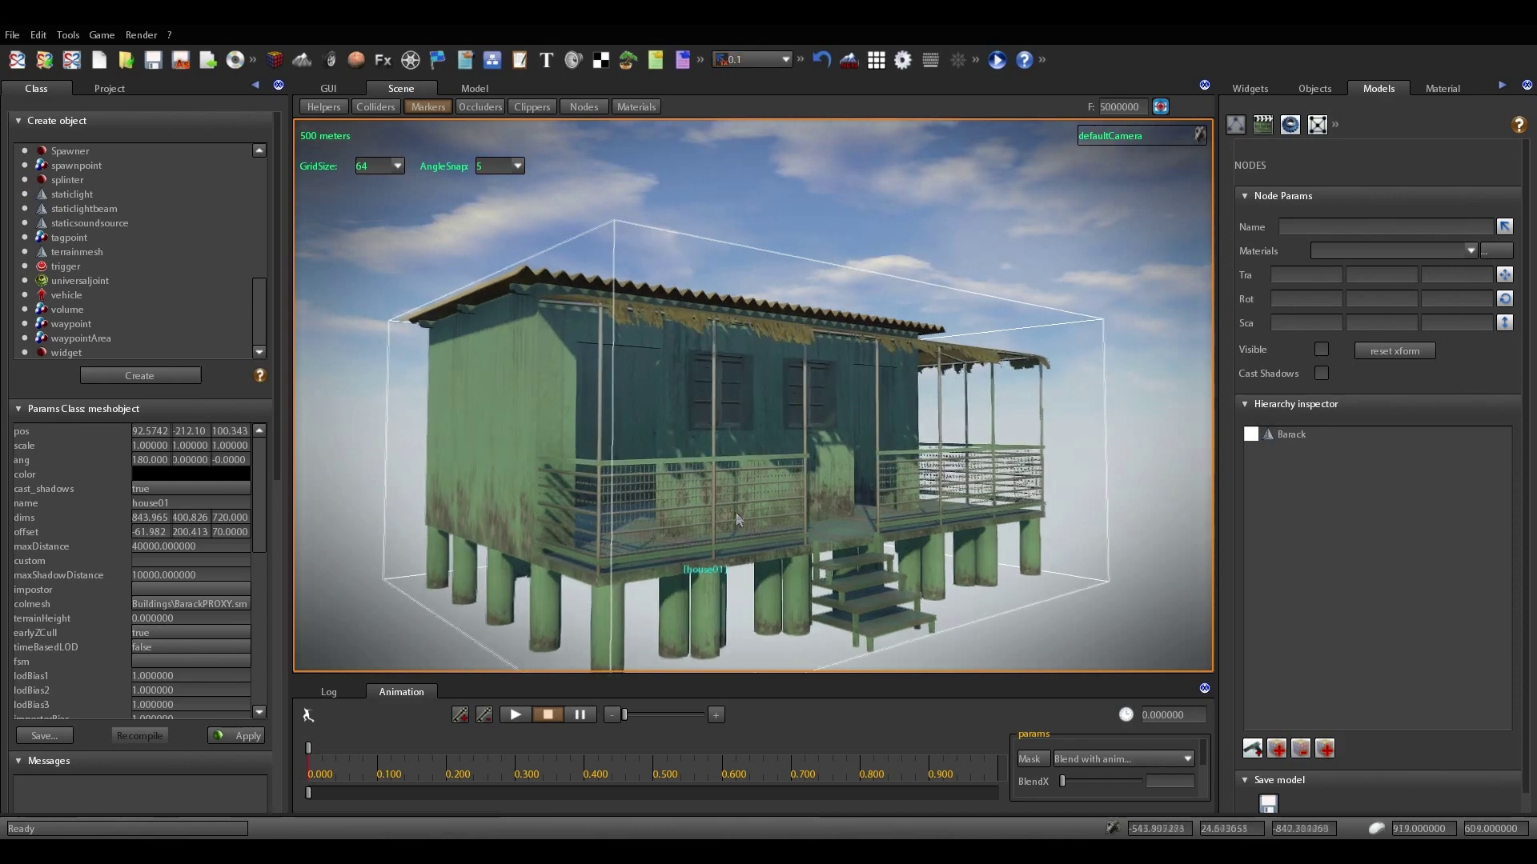
pyautogui.scroll(-6, 742, 507)
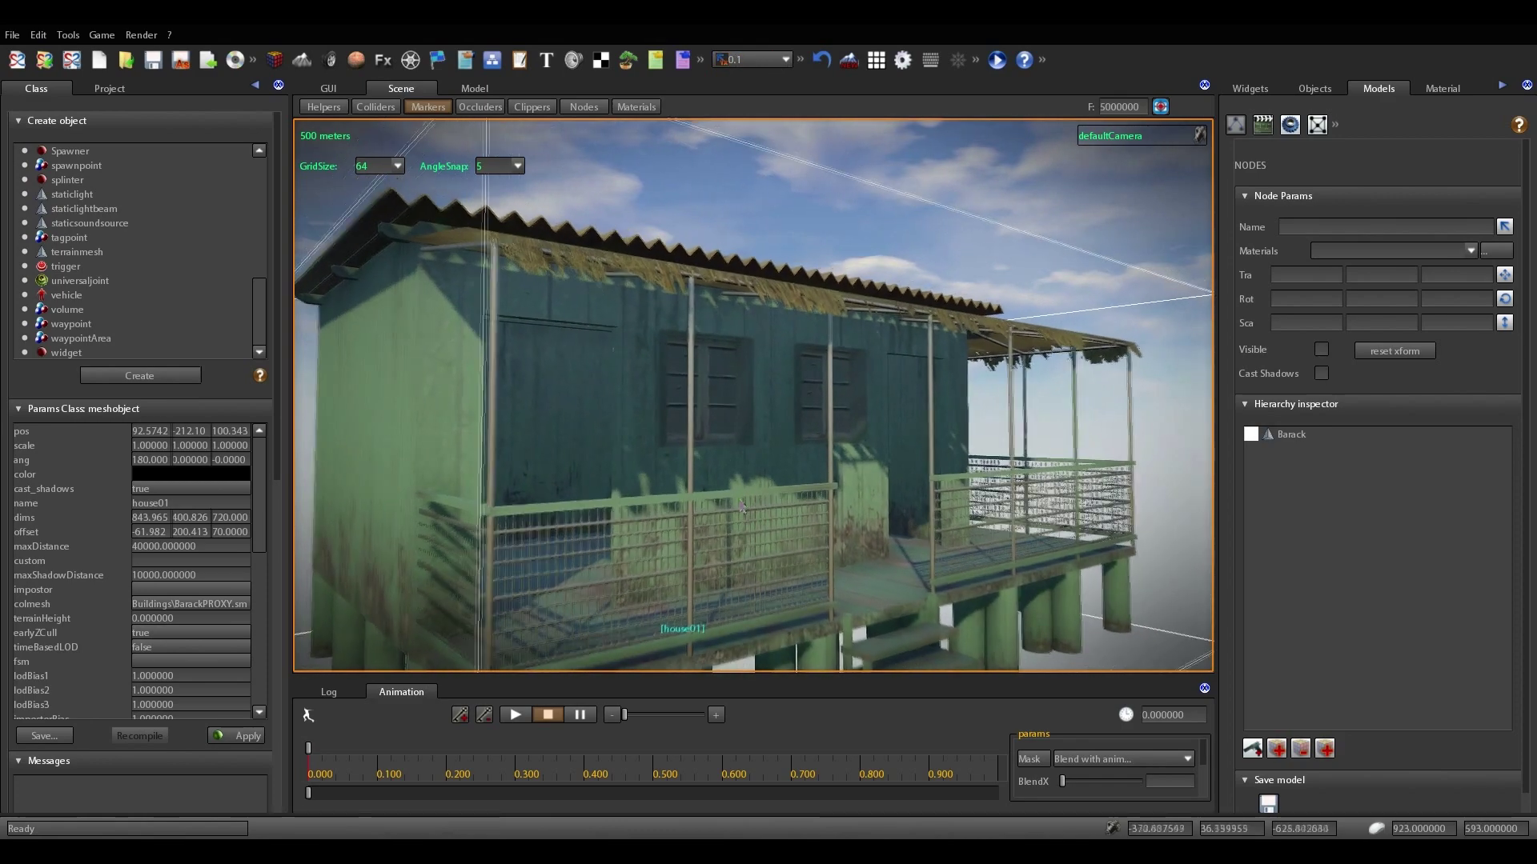
pyautogui.scroll(5, 742, 506)
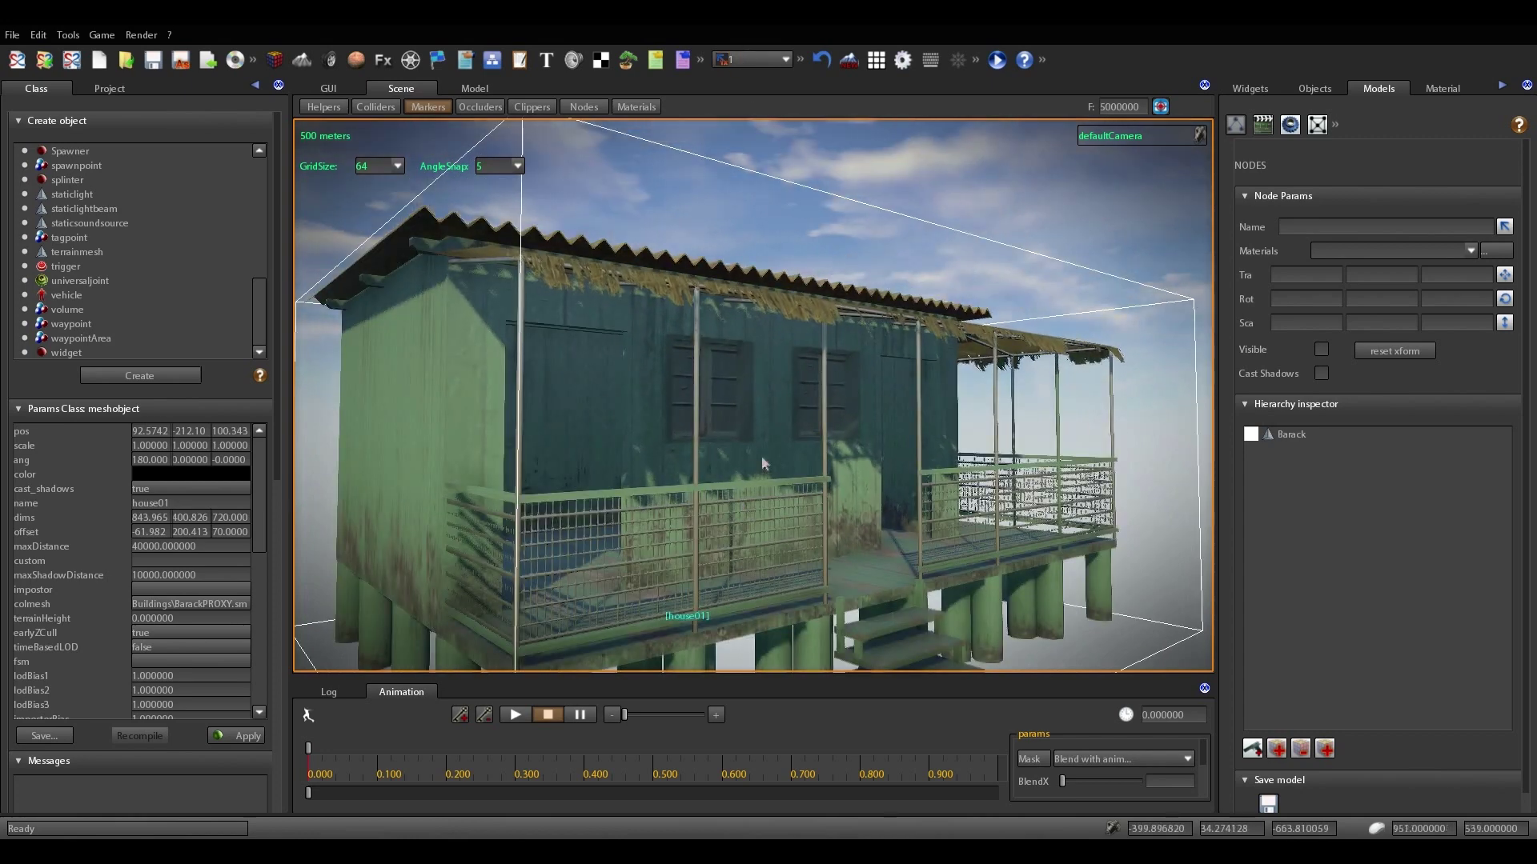
# Show the grid in the scene and view house01 from above
pyautogui.click(876, 60)
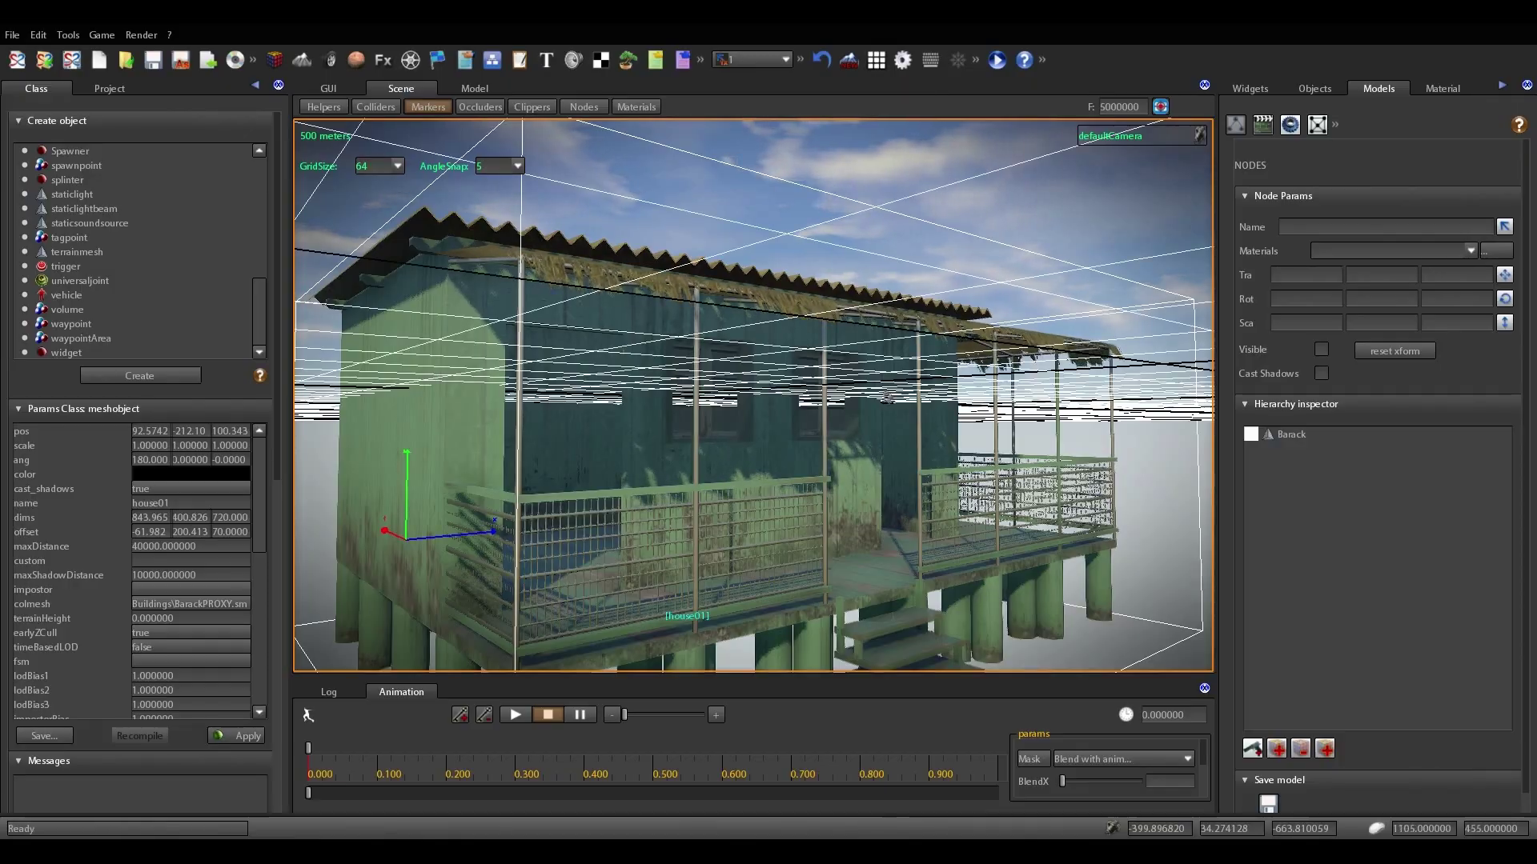
pyautogui.scroll(-5, 887, 397)
pyautogui.moveTo(887, 398); pyautogui.dragTo(819, 426, button='right')
pyautogui.press('d')
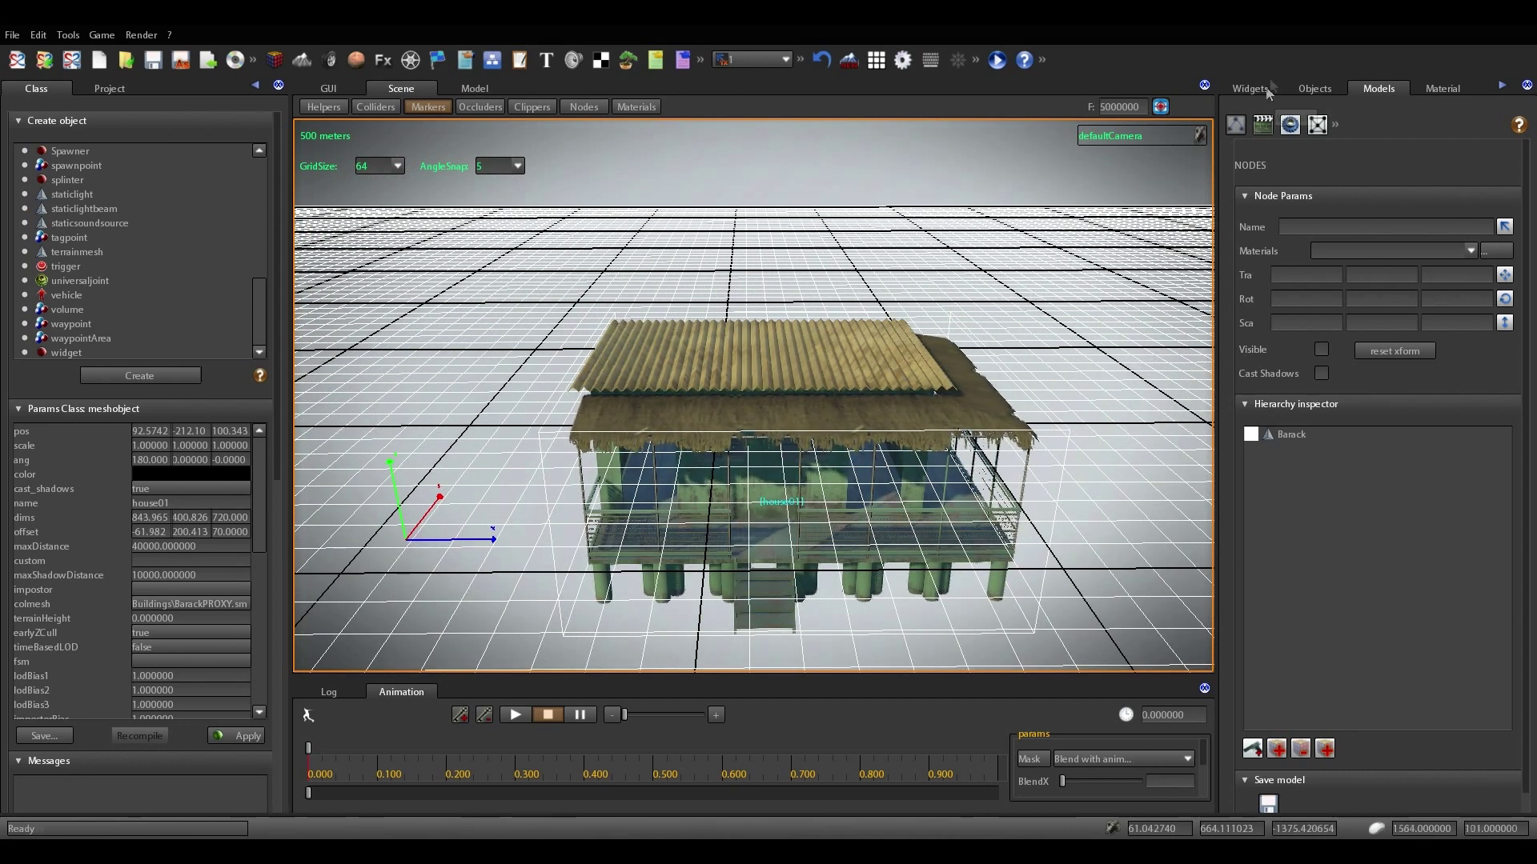
# Select house01 alone for translating and move it along its local Z axis to X 145.31
pyautogui.click(1314, 88)
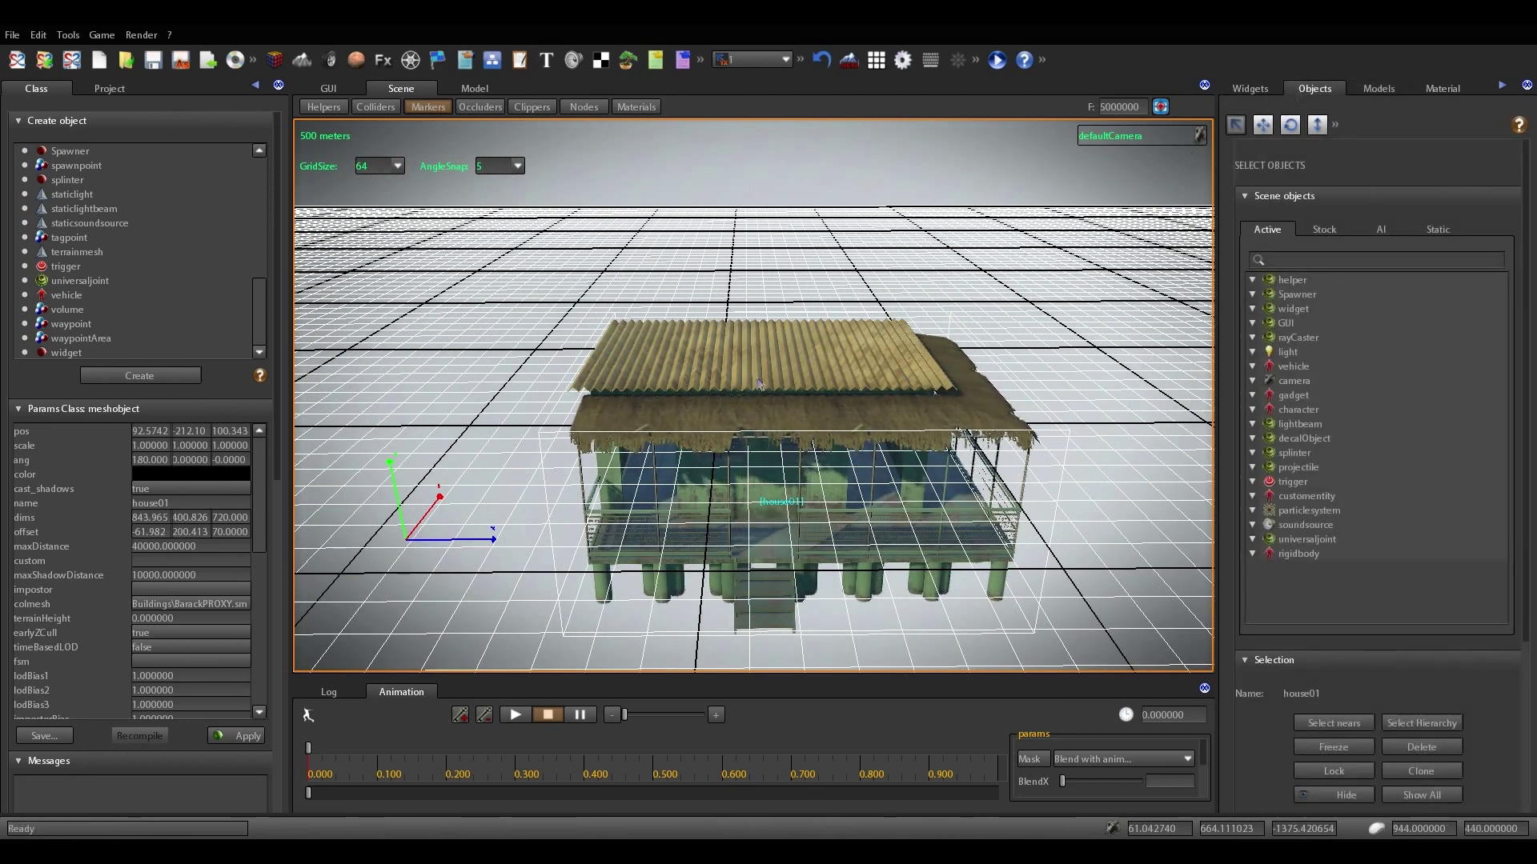
pyautogui.moveTo(750, 389); pyautogui.dragTo(778, 418)
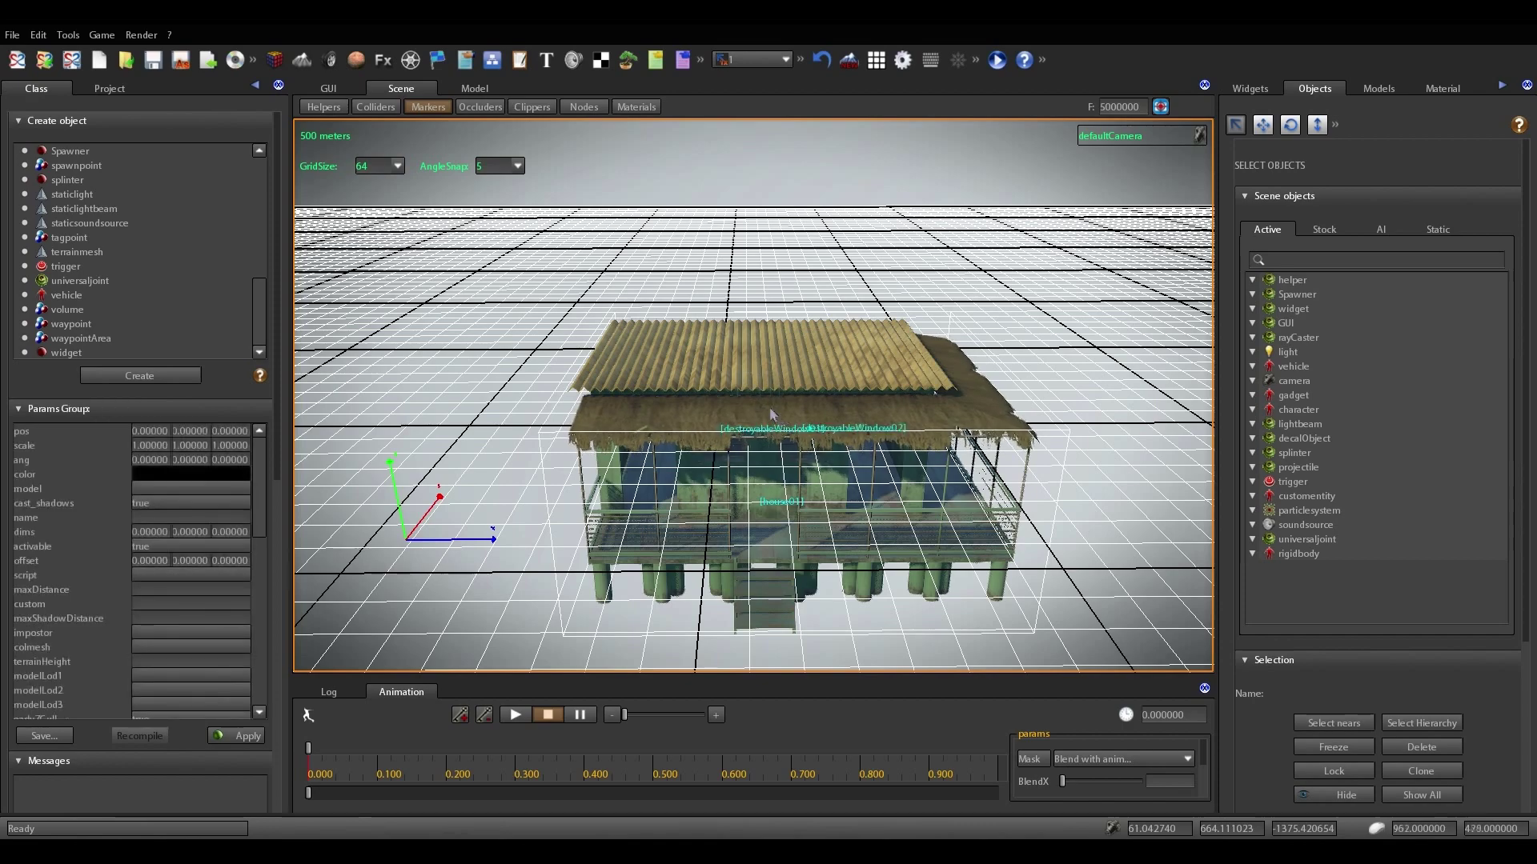
pyautogui.moveTo(771, 416); pyautogui.dragTo(804, 416, button='middle')
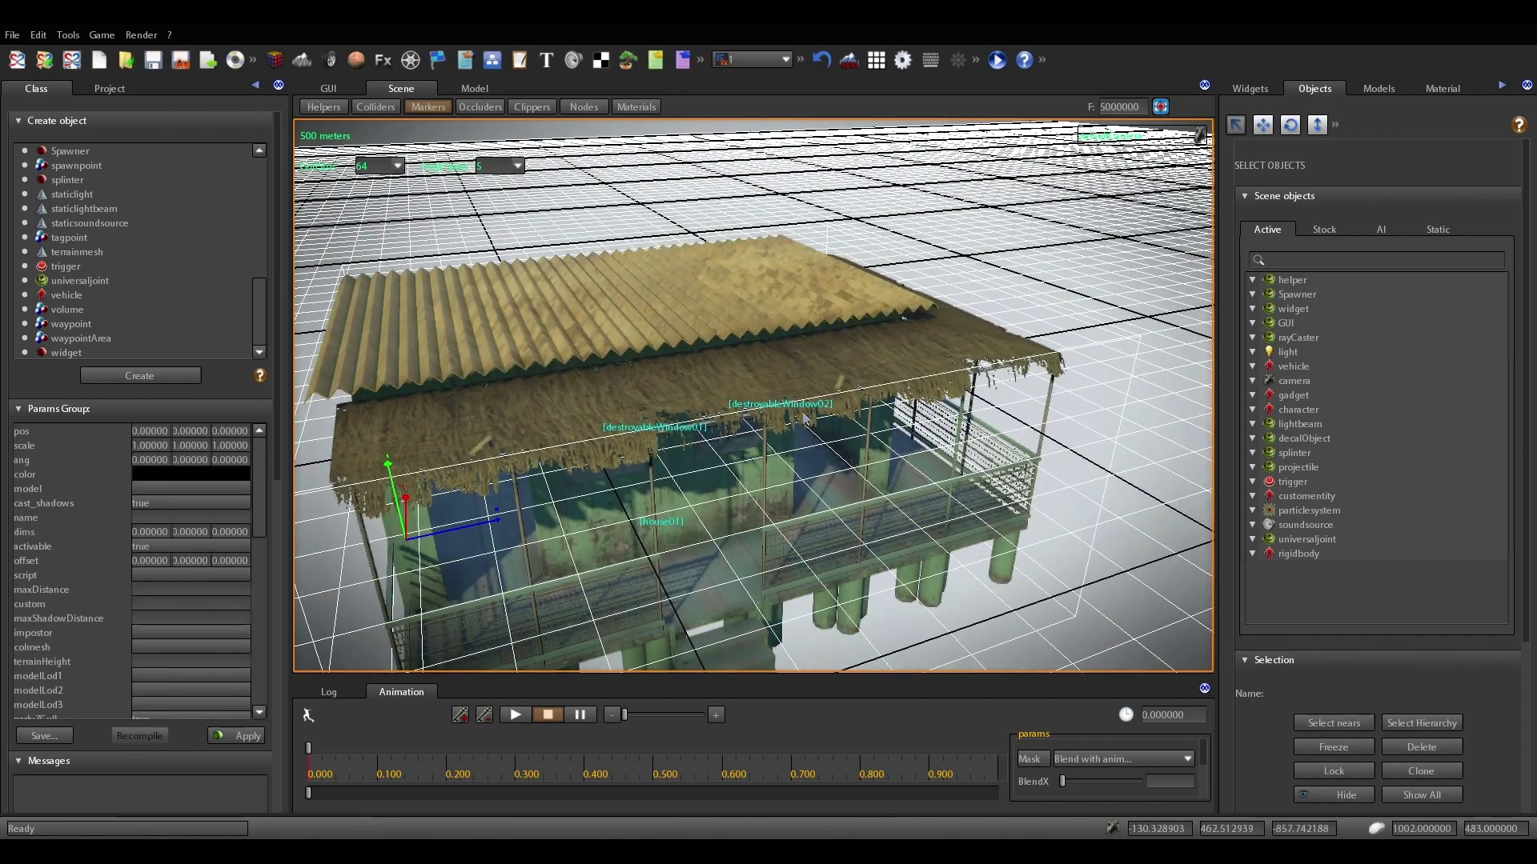
pyautogui.click(1262, 124)
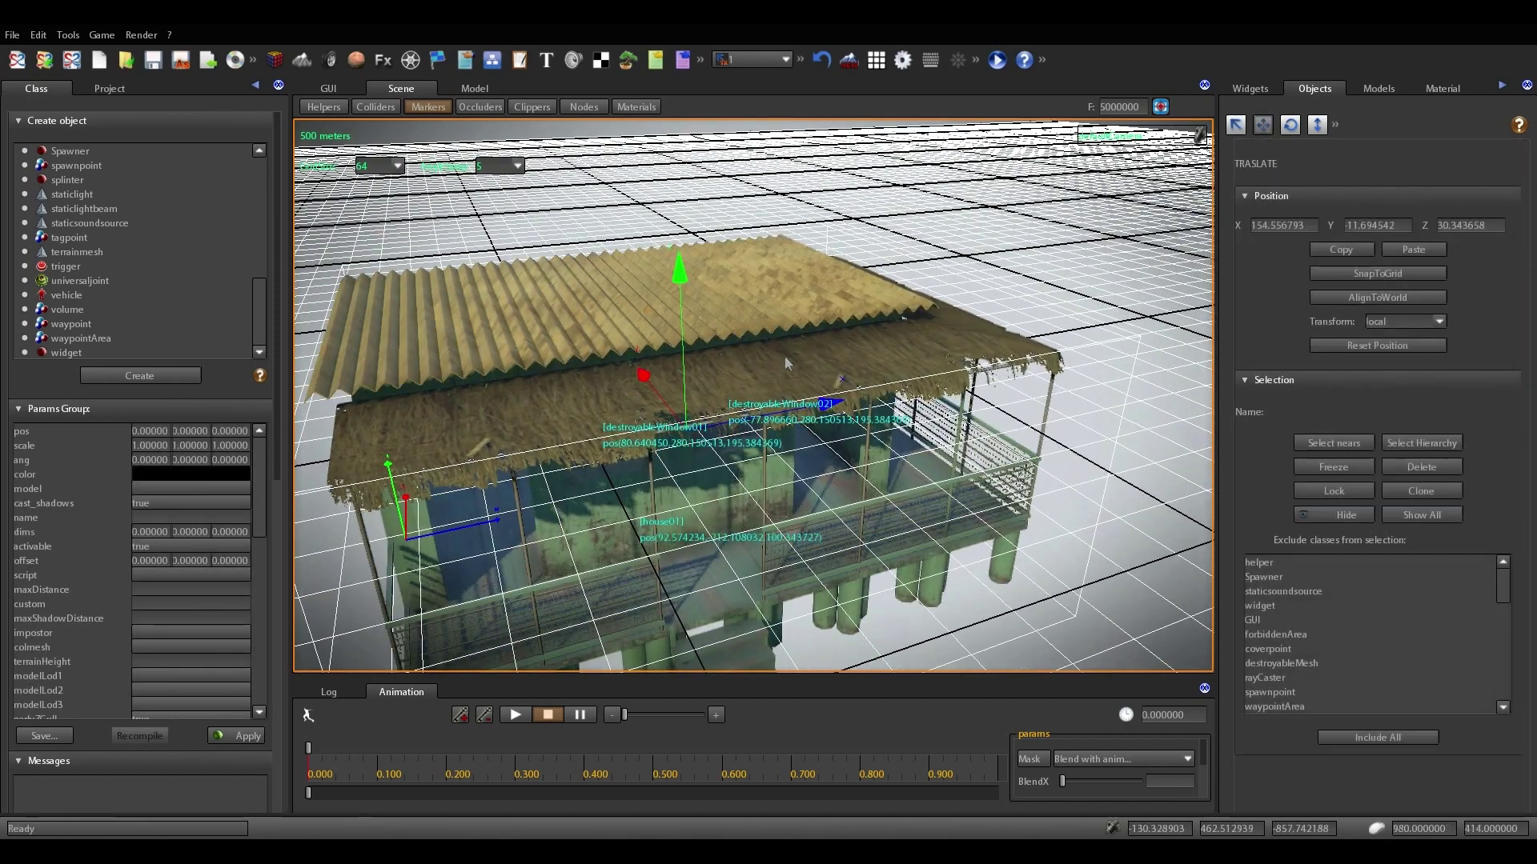
pyautogui.click(809, 356)
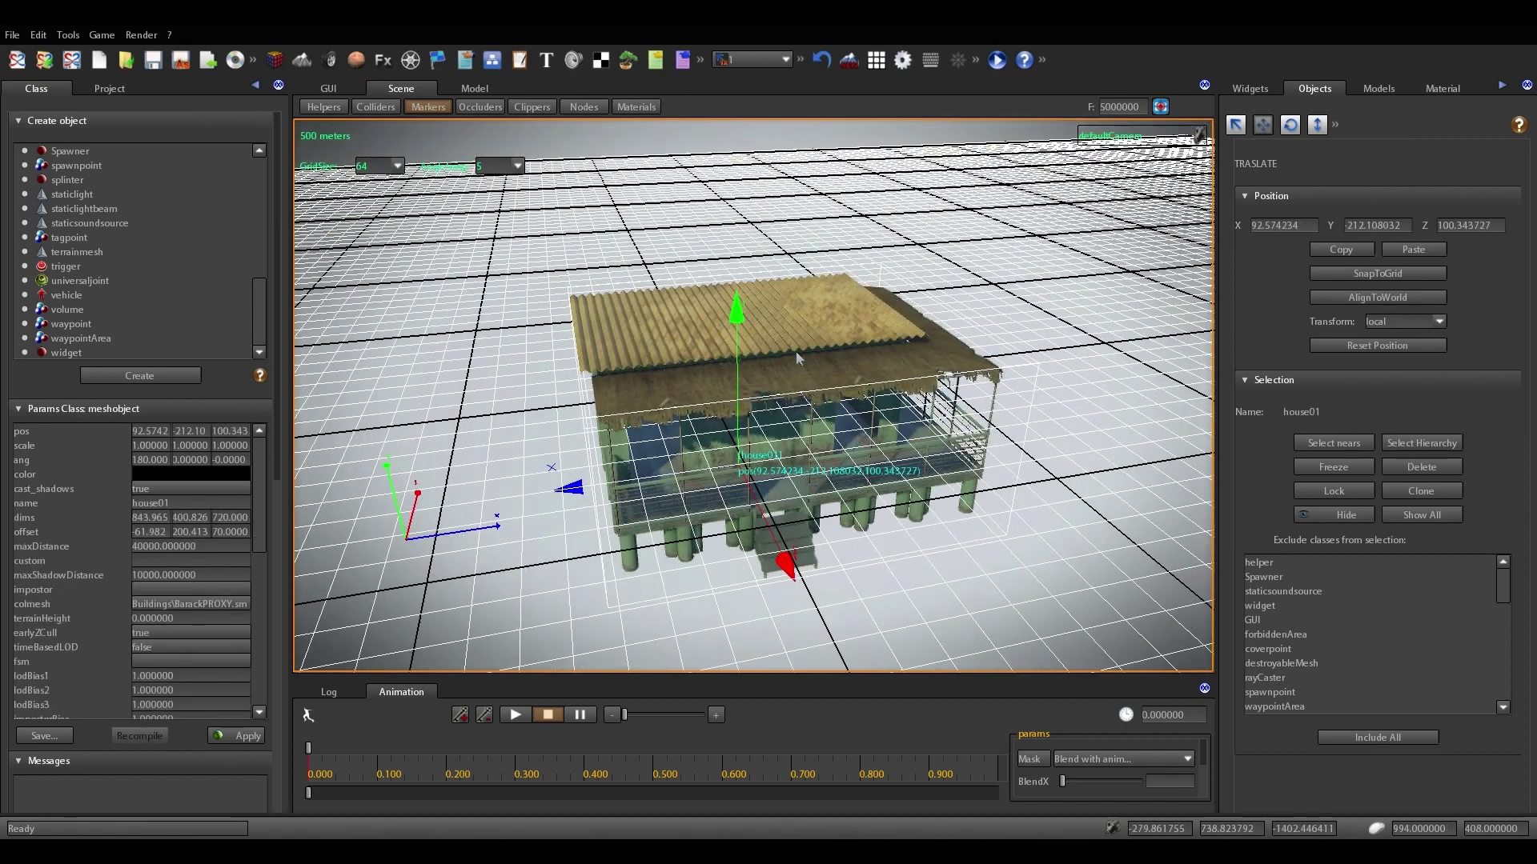
pyautogui.moveTo(593, 494)
pyautogui.mouseDown()
pyautogui.moveTo(704, 488)
pyautogui.moveTo(602, 492)
pyautogui.mouseUp()
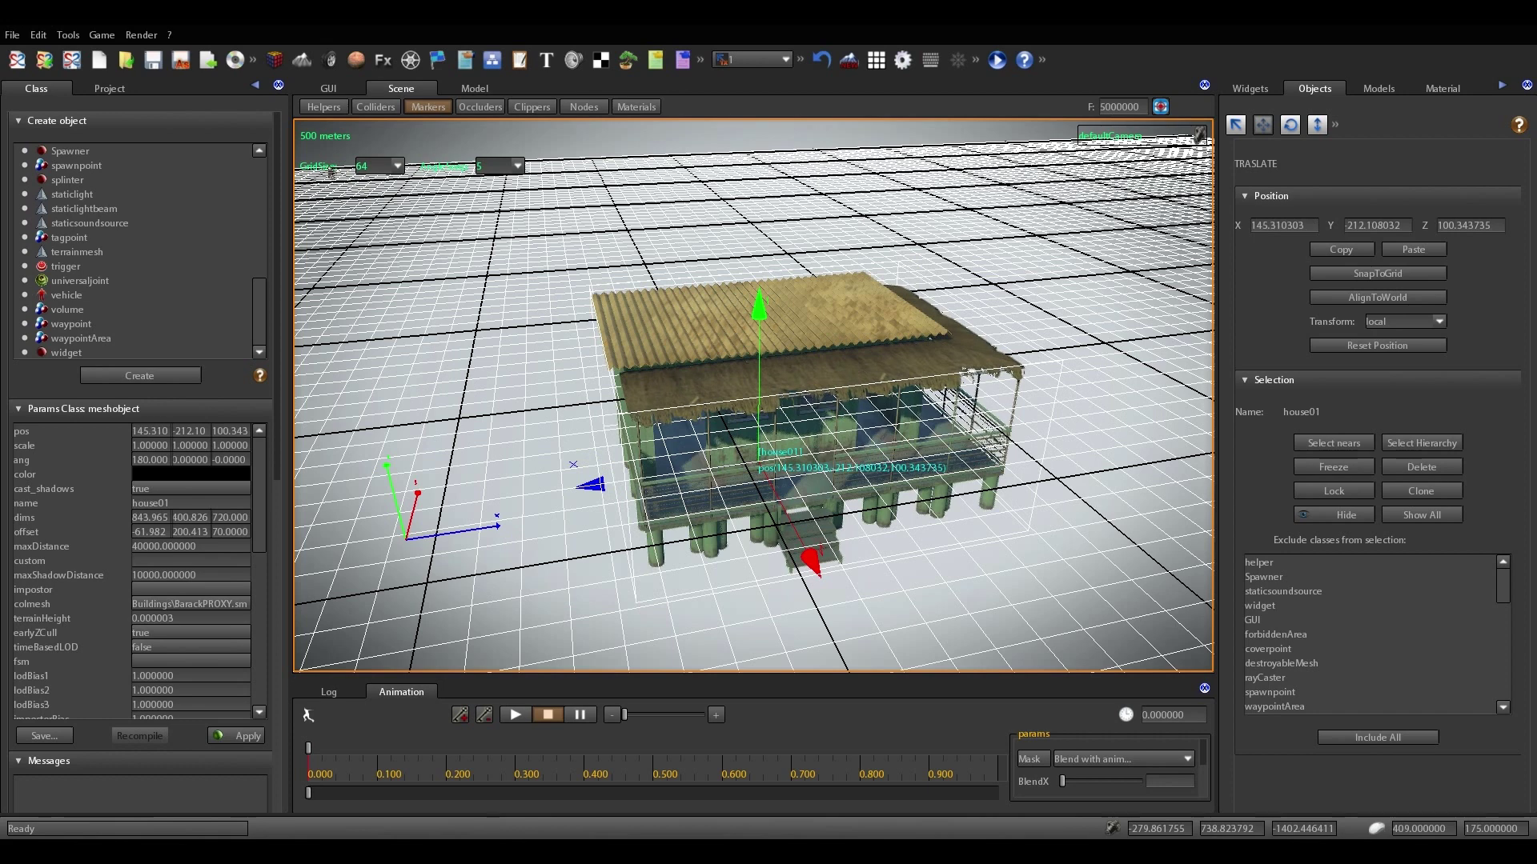
# Enable SnapToGrid for translation and move house01 on the 64-unit grid to 64, -192, 64
pyautogui.moveTo(493, 377); pyautogui.dragTo(492, 345, button='right')
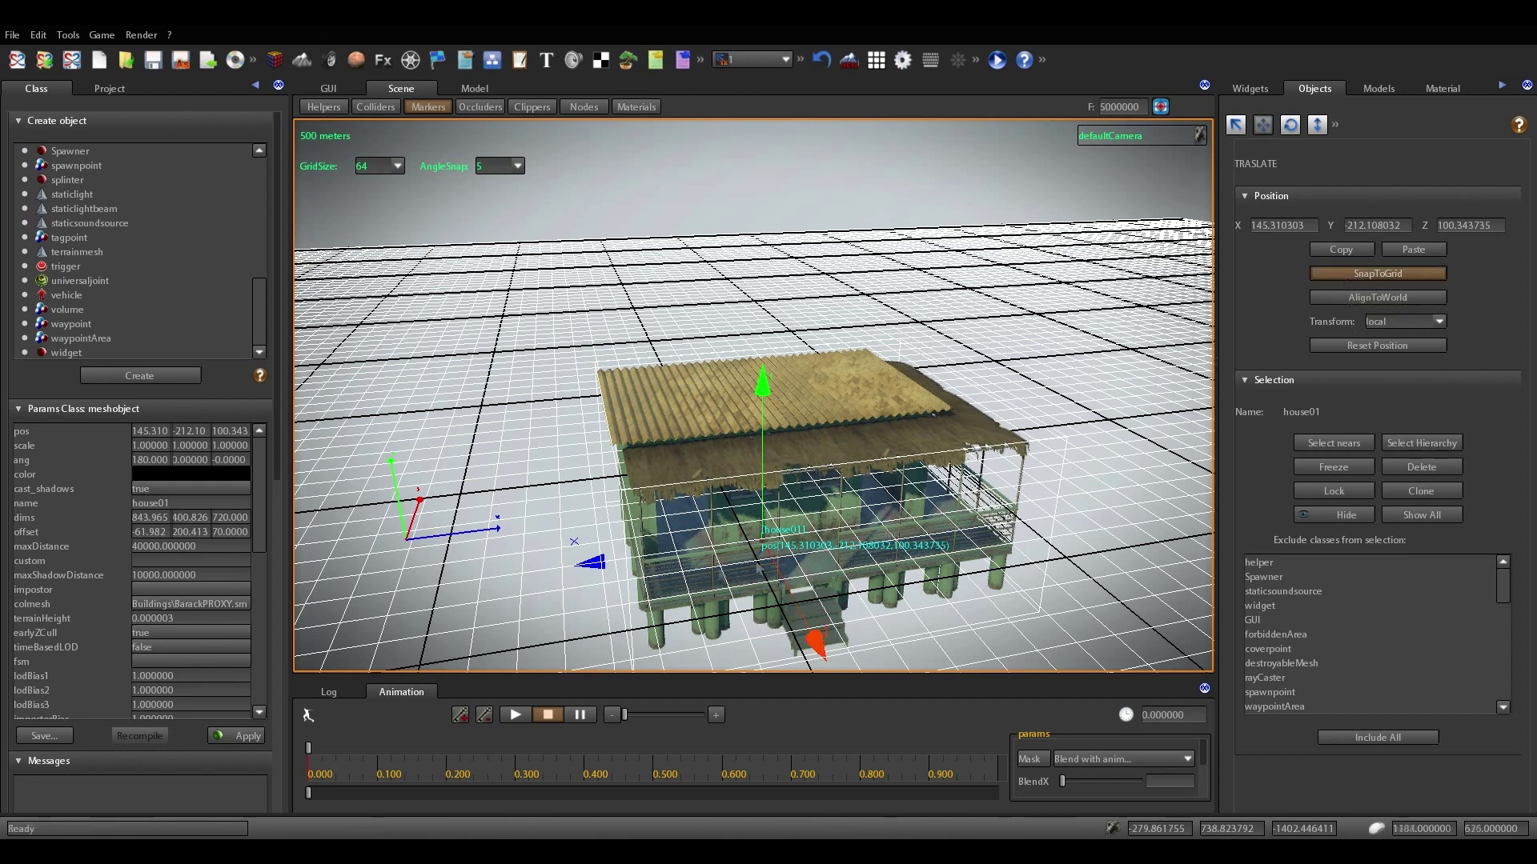
pyautogui.moveTo(662, 560); pyautogui.dragTo(454, 304)
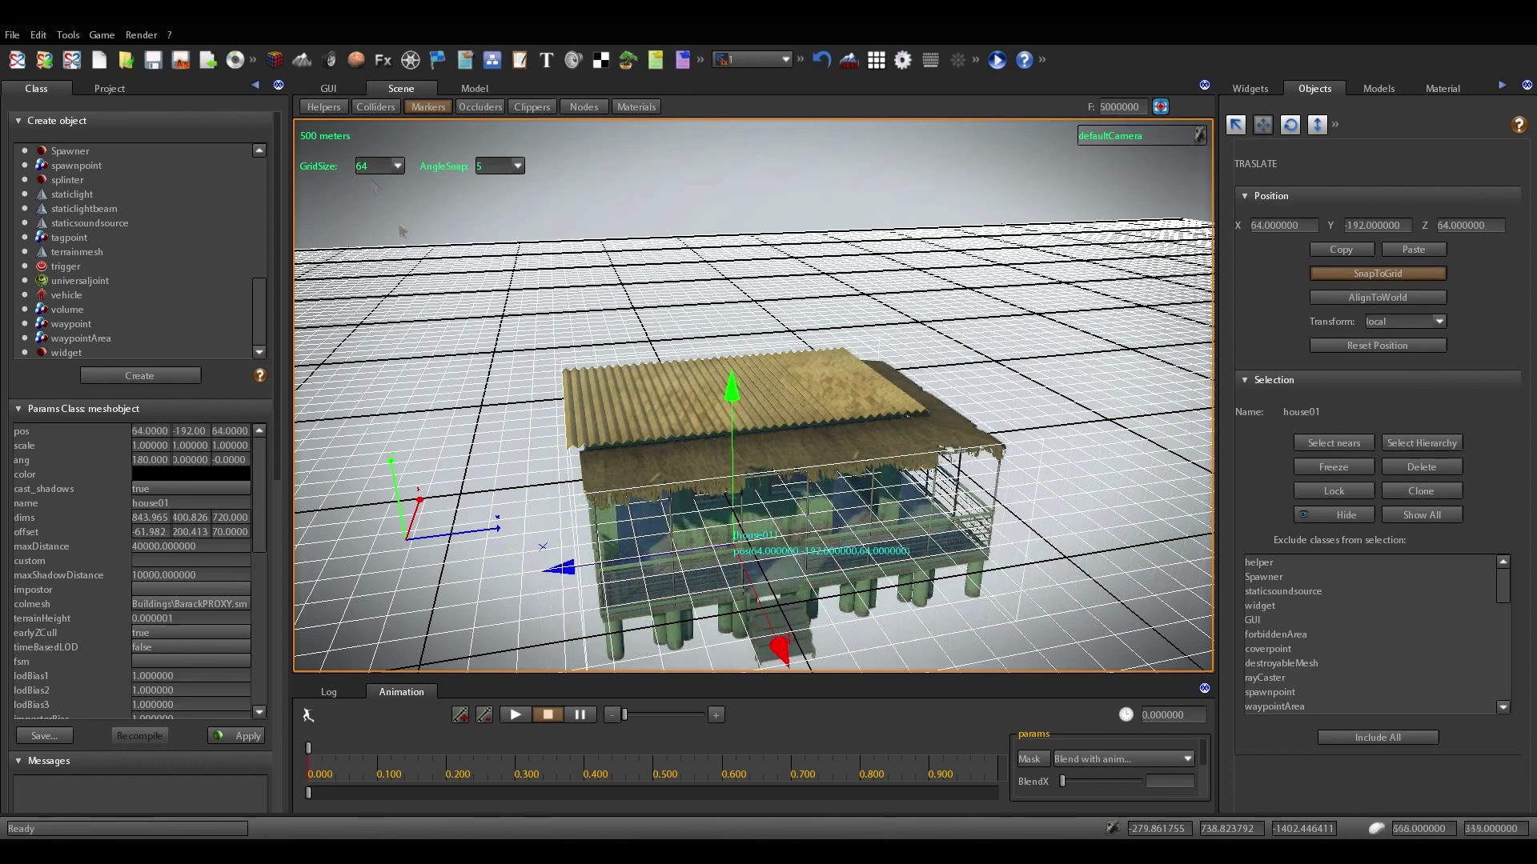
# Set the grid size to 128 and move house01 with snapping to 256, -128, 0
pyautogui.click(395, 166)
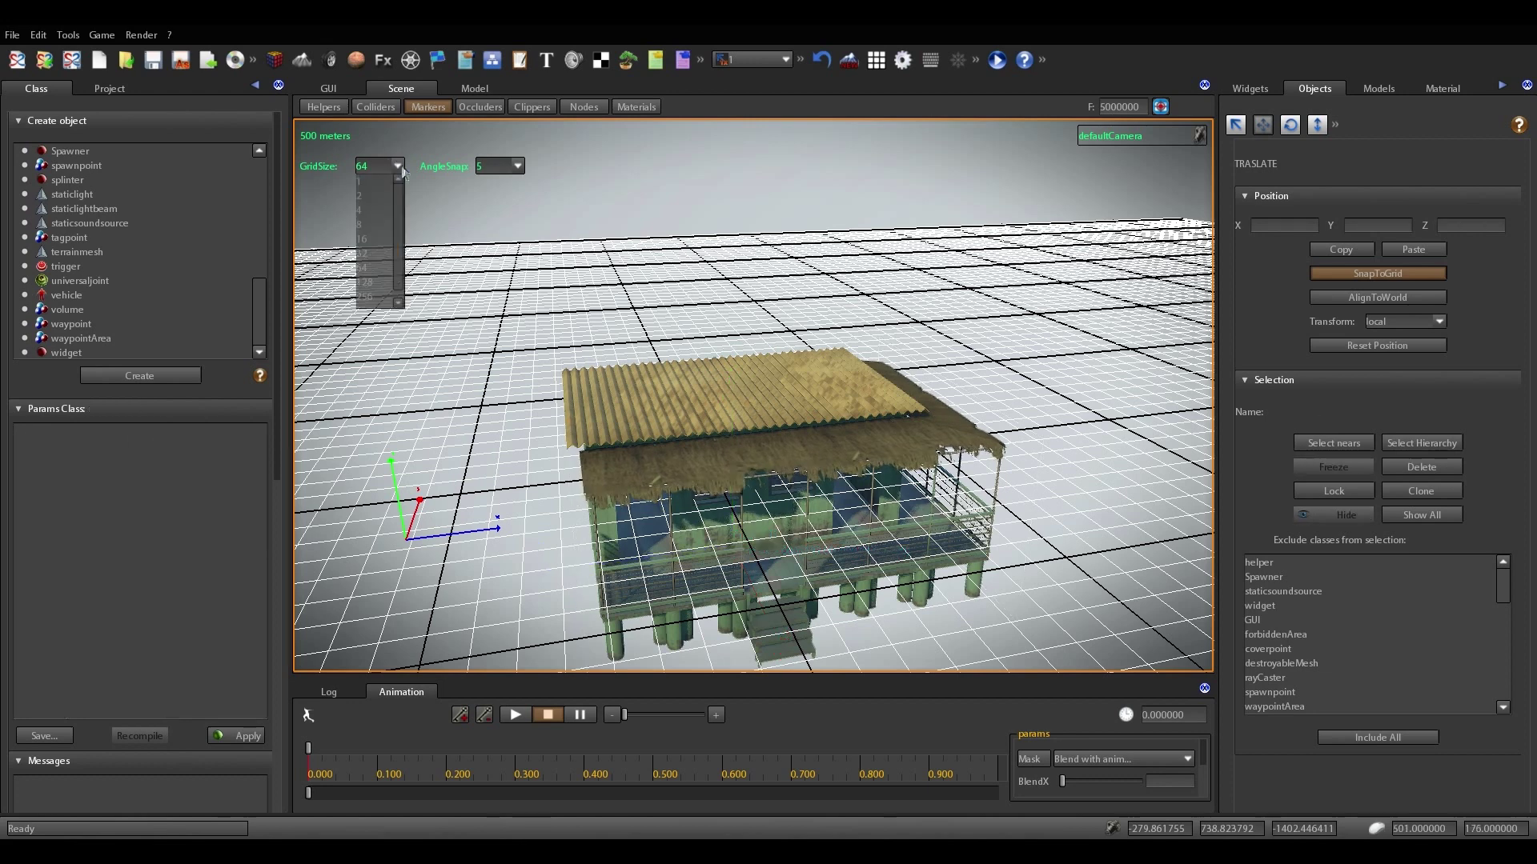
pyautogui.click(364, 282)
pyautogui.click(692, 406)
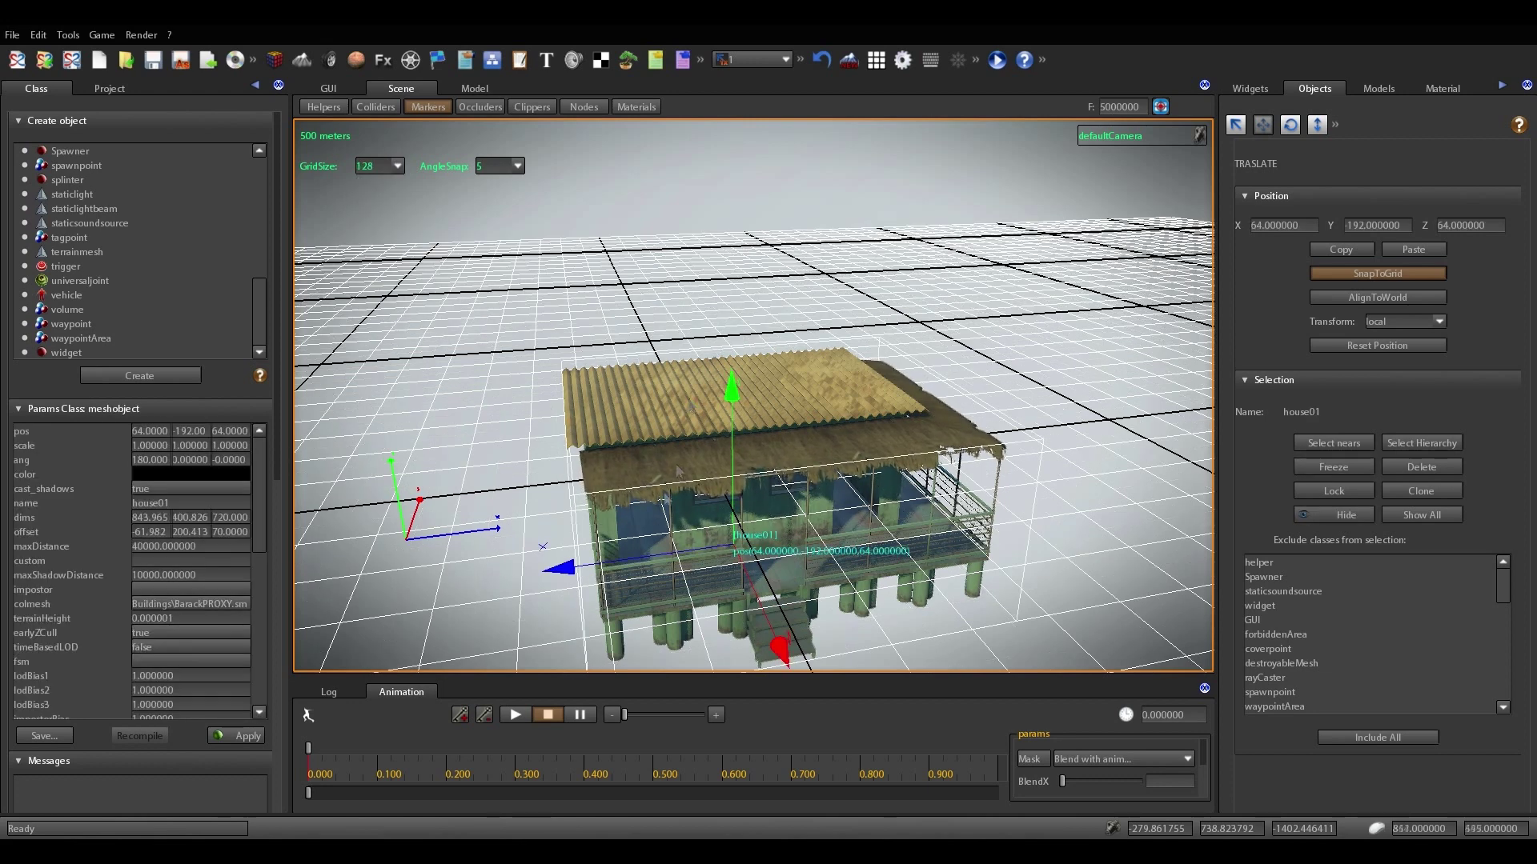
pyautogui.moveTo(632, 558)
pyautogui.mouseDown()
pyautogui.moveTo(686, 555)
pyautogui.moveTo(356, 559)
pyautogui.moveTo(652, 561)
pyautogui.mouseUp()
# Set the grid size to 512 and snap house01 to the origin at 0, 0, 0
pyautogui.click(397, 166)
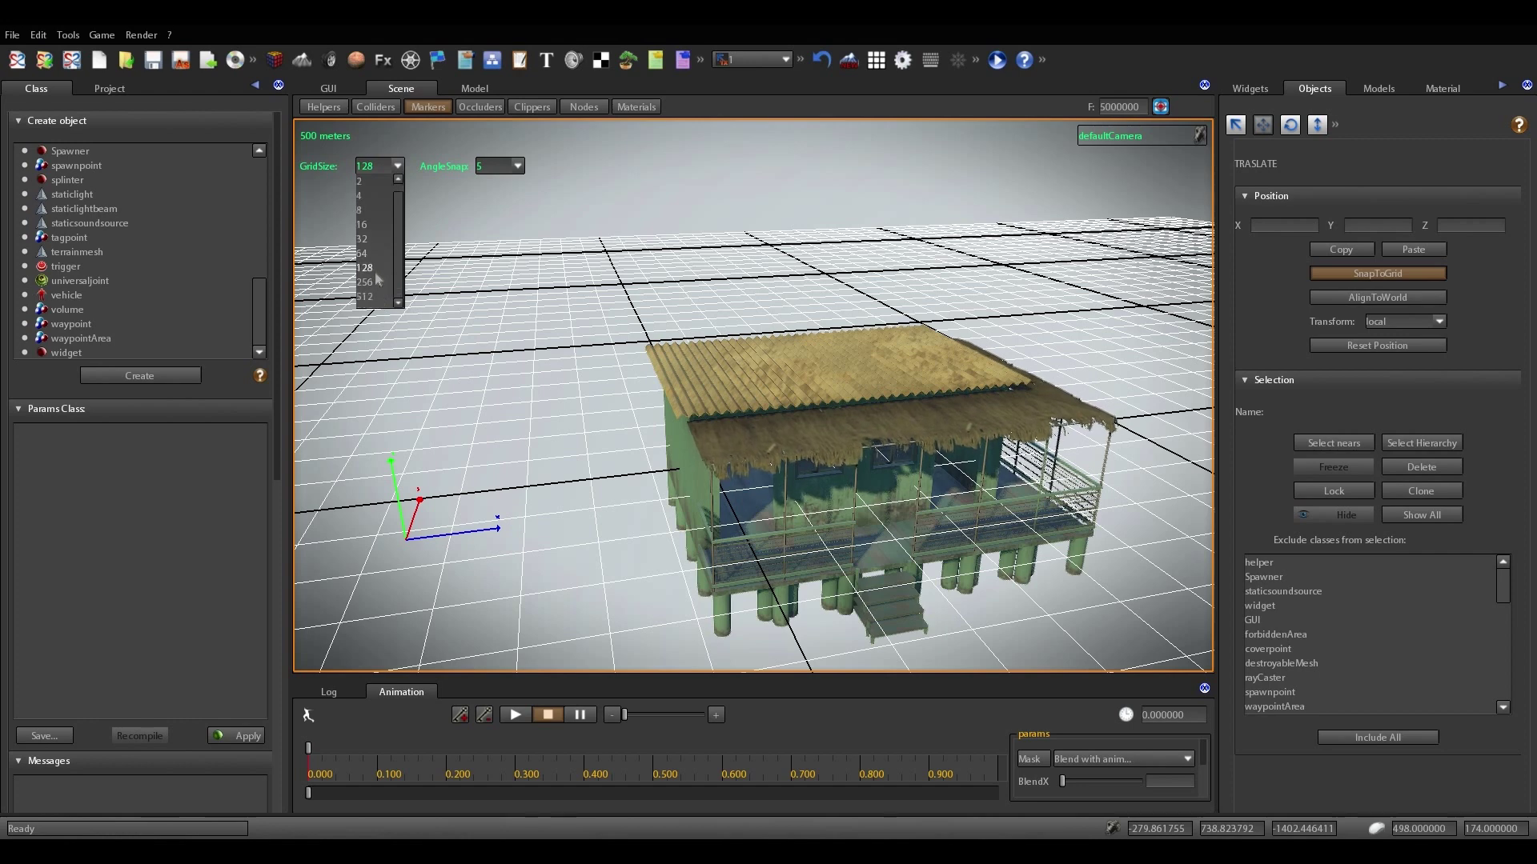
pyautogui.click(366, 297)
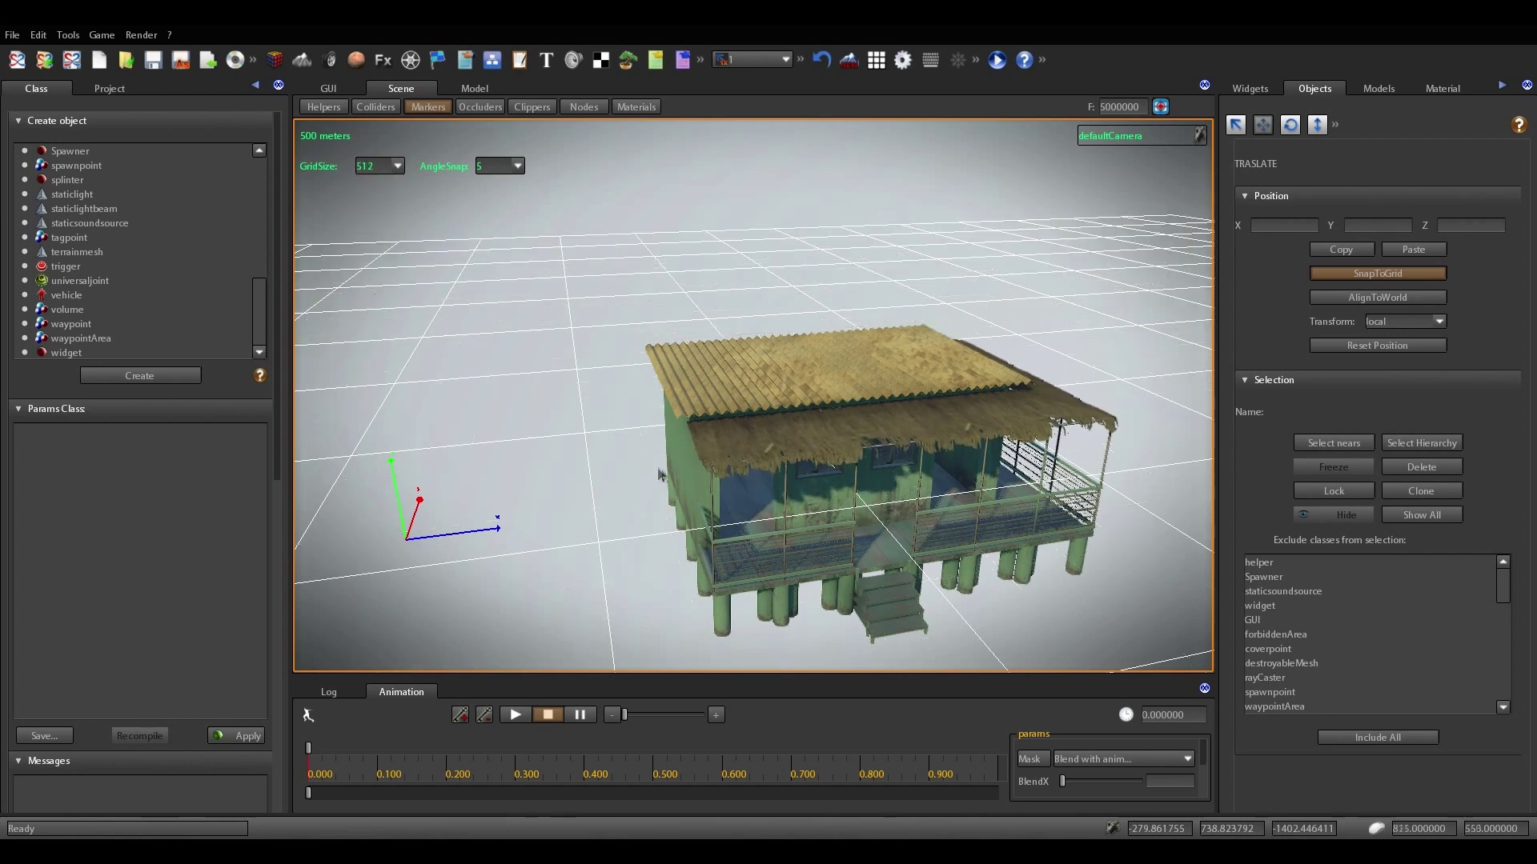
pyautogui.click(762, 421)
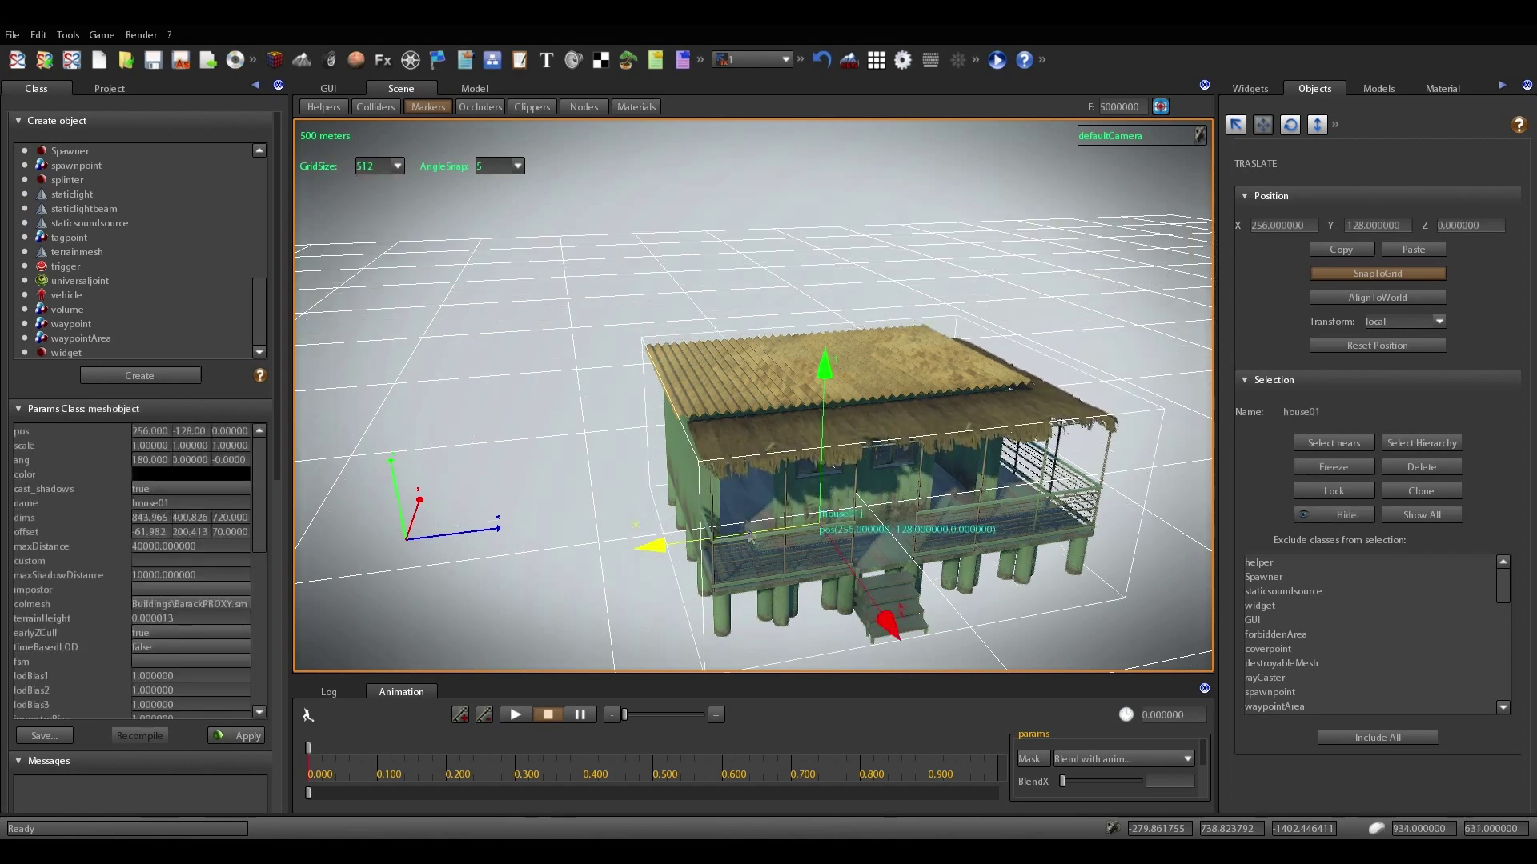
pyautogui.moveTo(746, 539); pyautogui.dragTo(718, 535)
pyautogui.moveTo(540, 508); pyautogui.dragTo(774, 506)
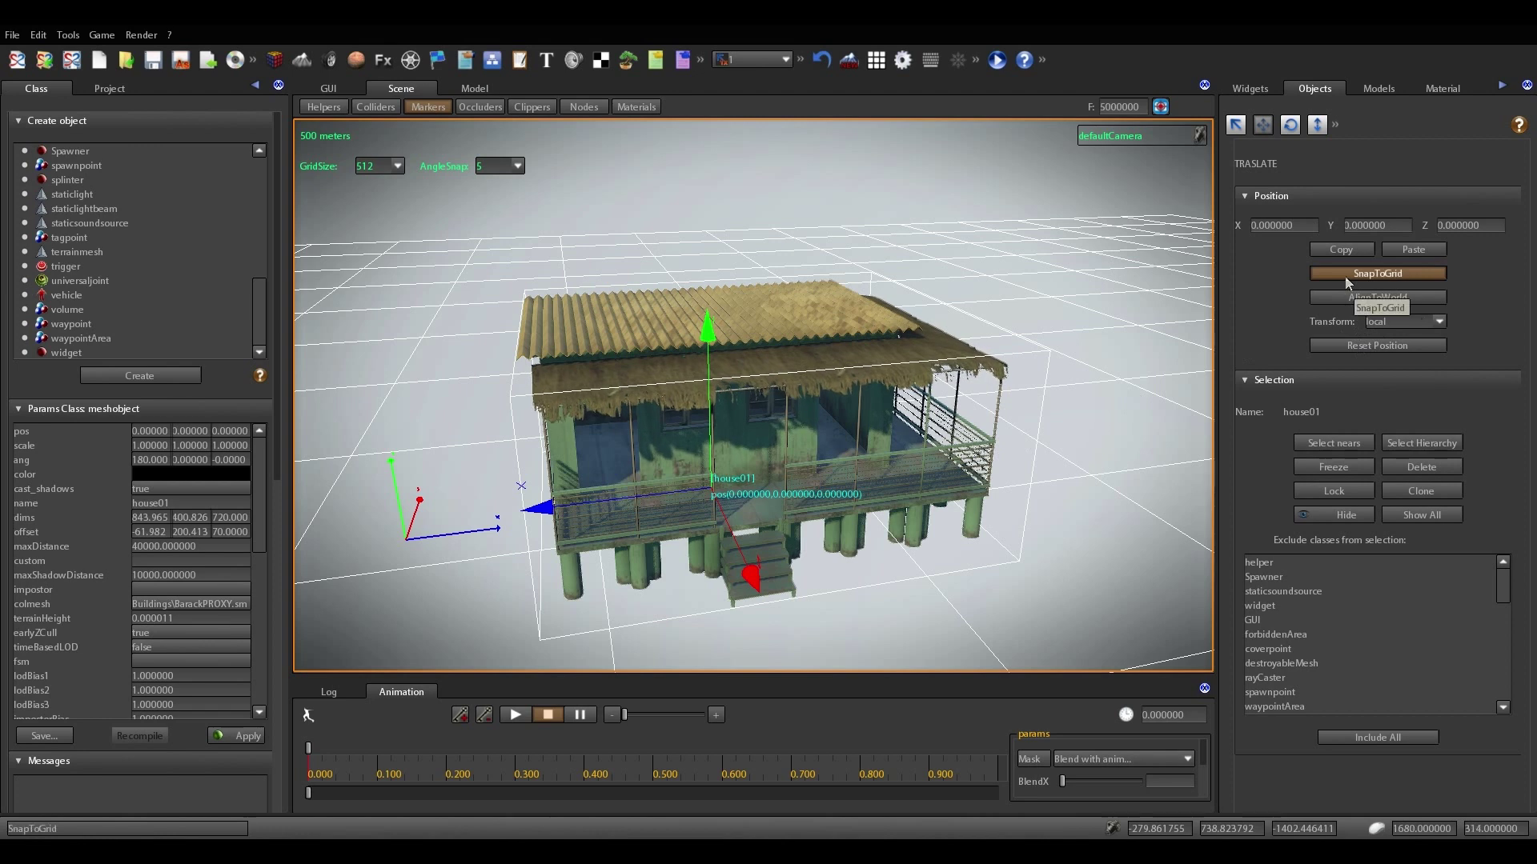
# Rotate house01 about its vertical axis with the Rotate tool, snapping in 5-degree increments
pyautogui.click(1290, 125)
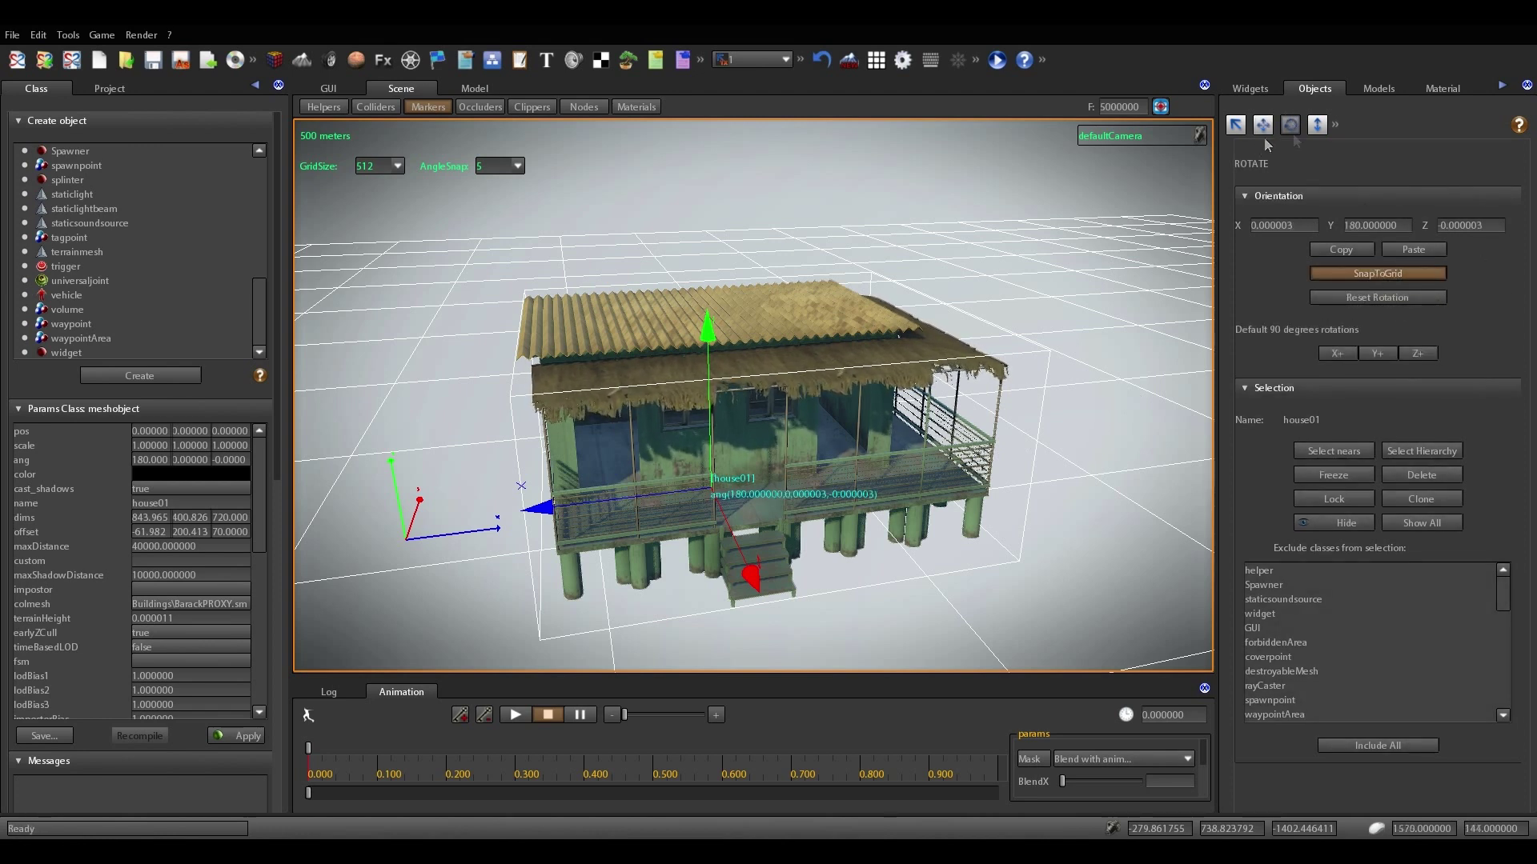
pyautogui.moveTo(704, 404); pyautogui.dragTo(680, 325)
# Set the angle snap to 45 degrees, rotate house01 vertically to -125 degrees, and reset its rotation
pyautogui.click(519, 170)
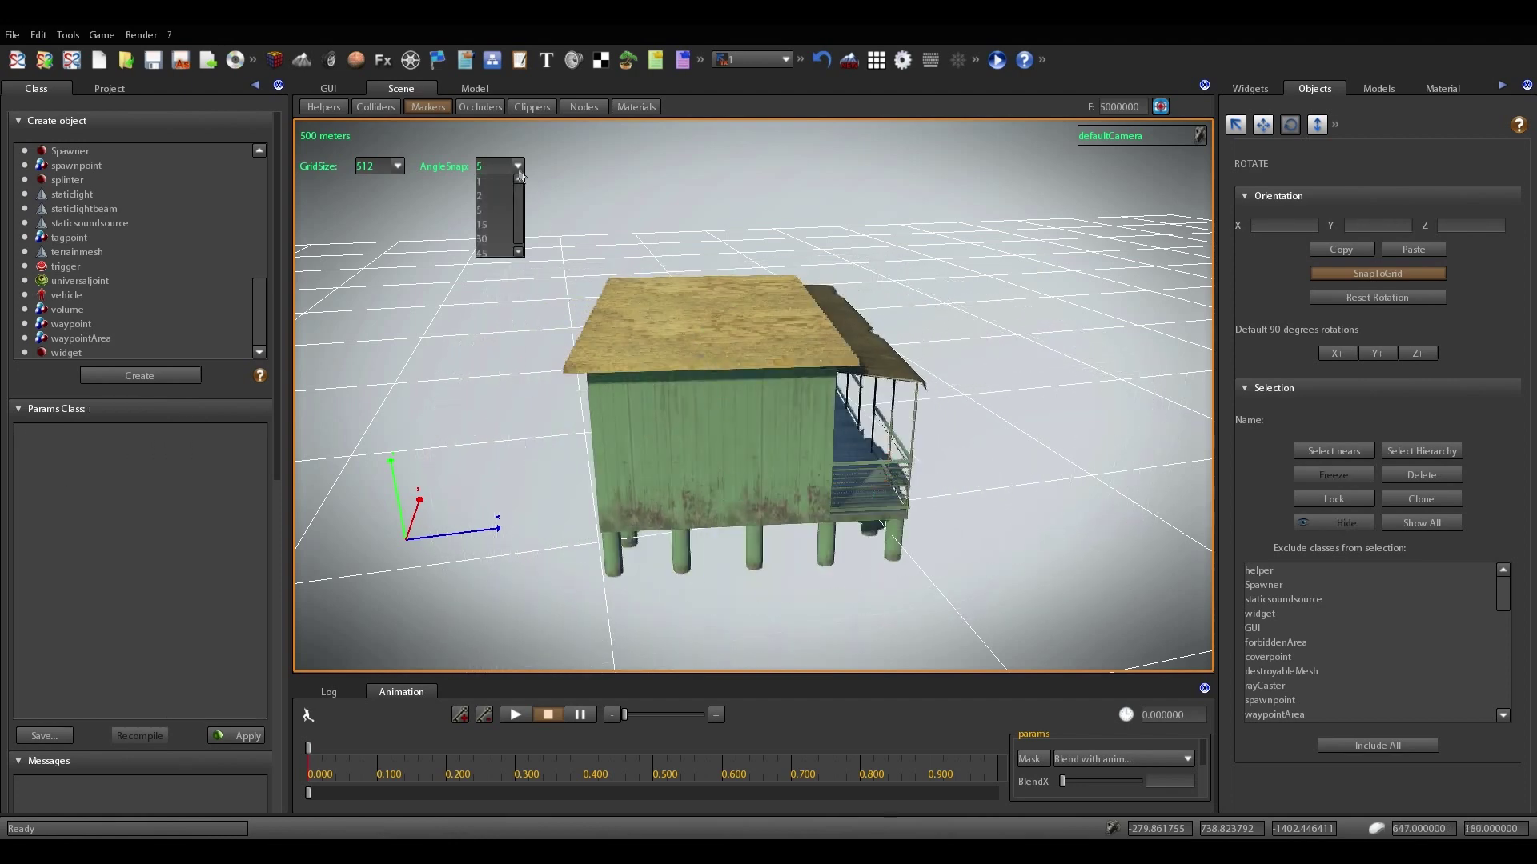
pyautogui.click(483, 253)
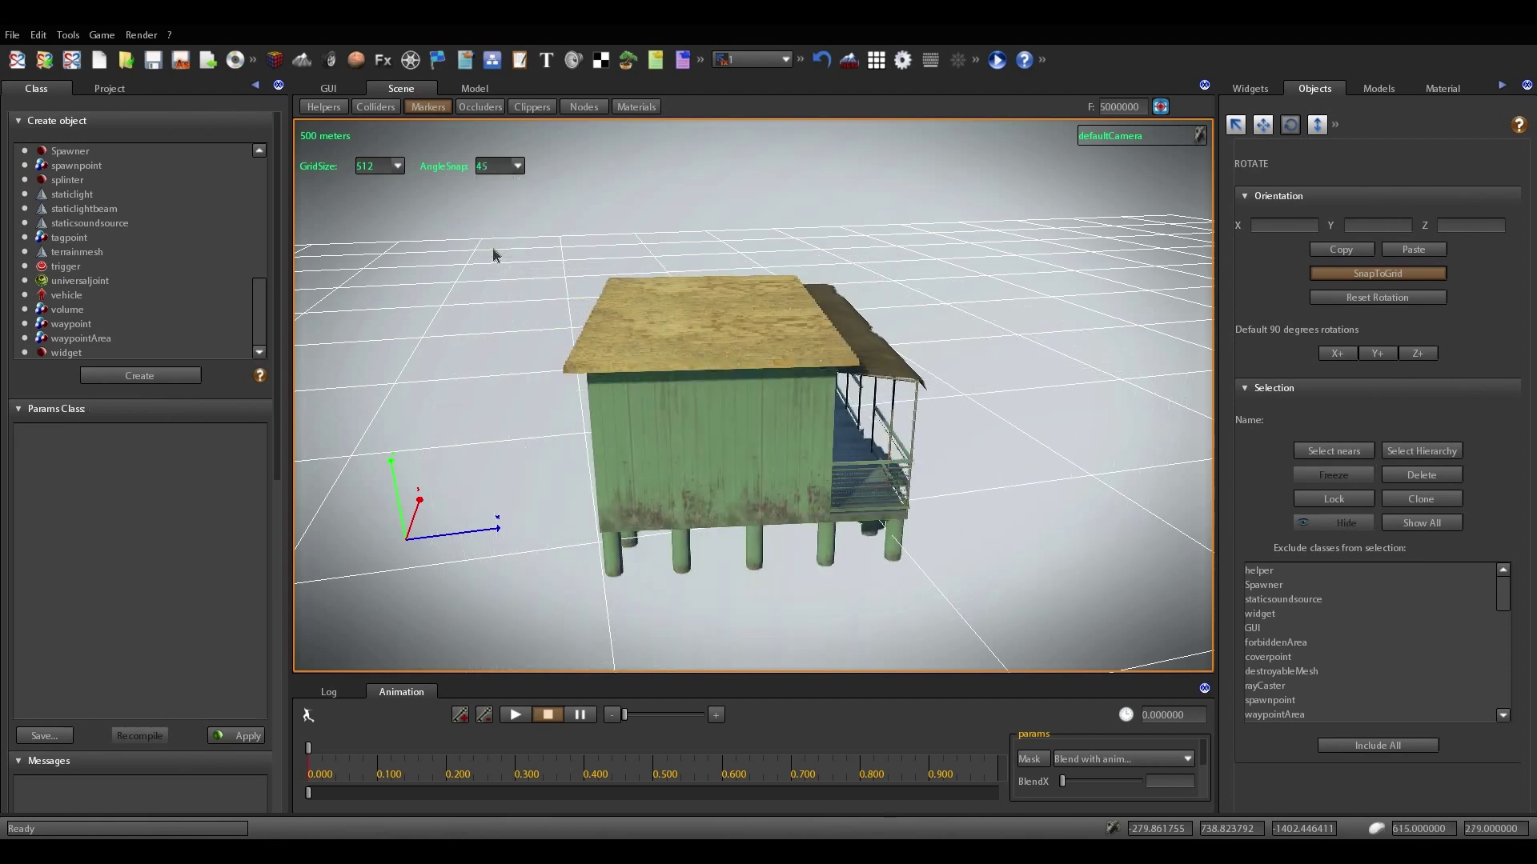
pyautogui.click(728, 337)
pyautogui.moveTo(715, 391)
pyautogui.mouseDown()
pyautogui.moveTo(737, 393)
pyautogui.moveTo(713, 389)
pyautogui.mouseUp()
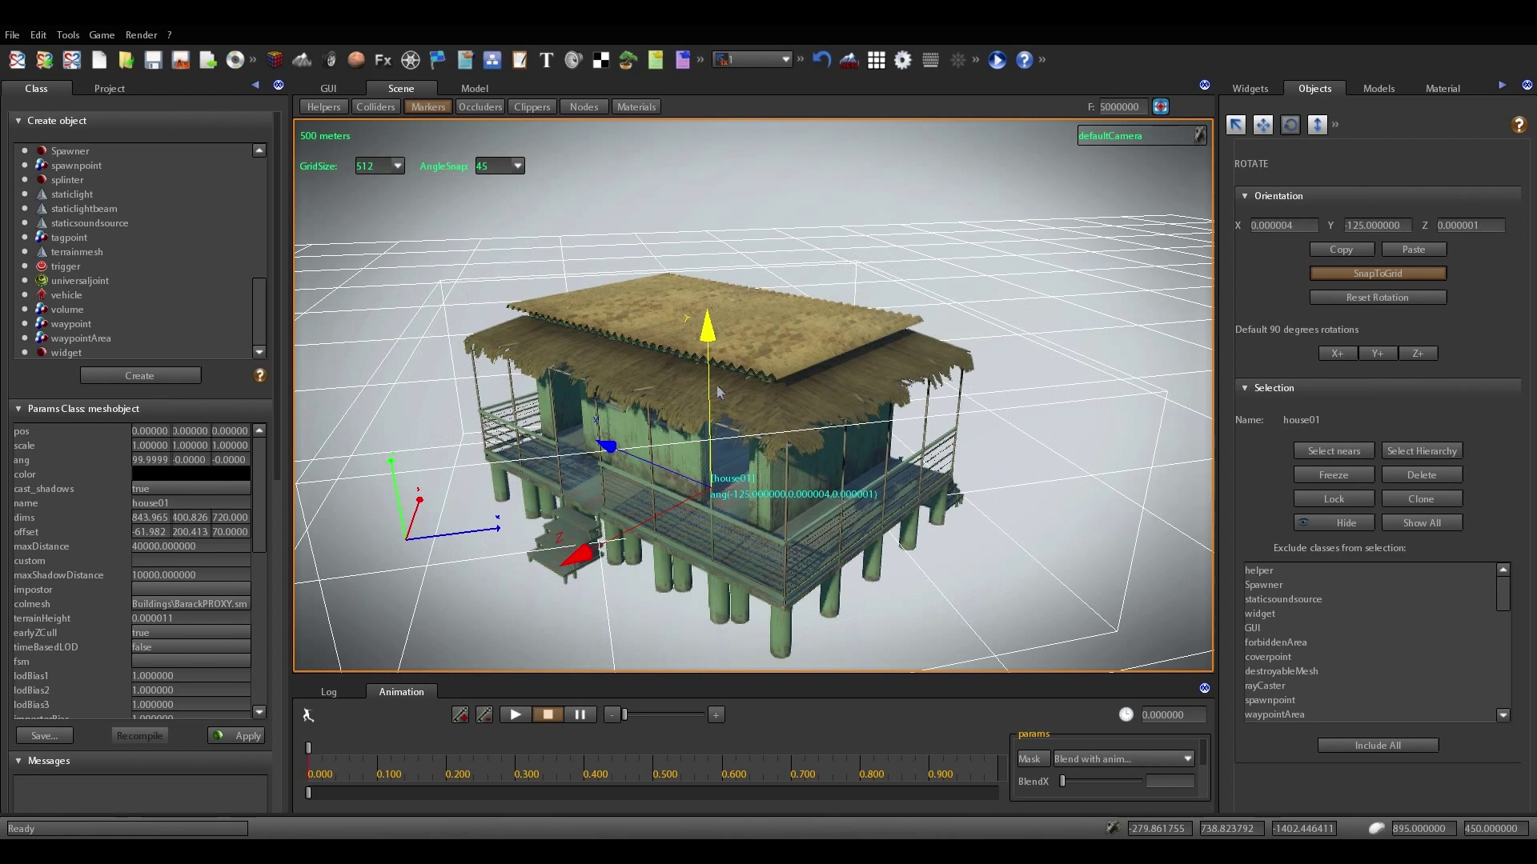
pyautogui.click(1420, 297)
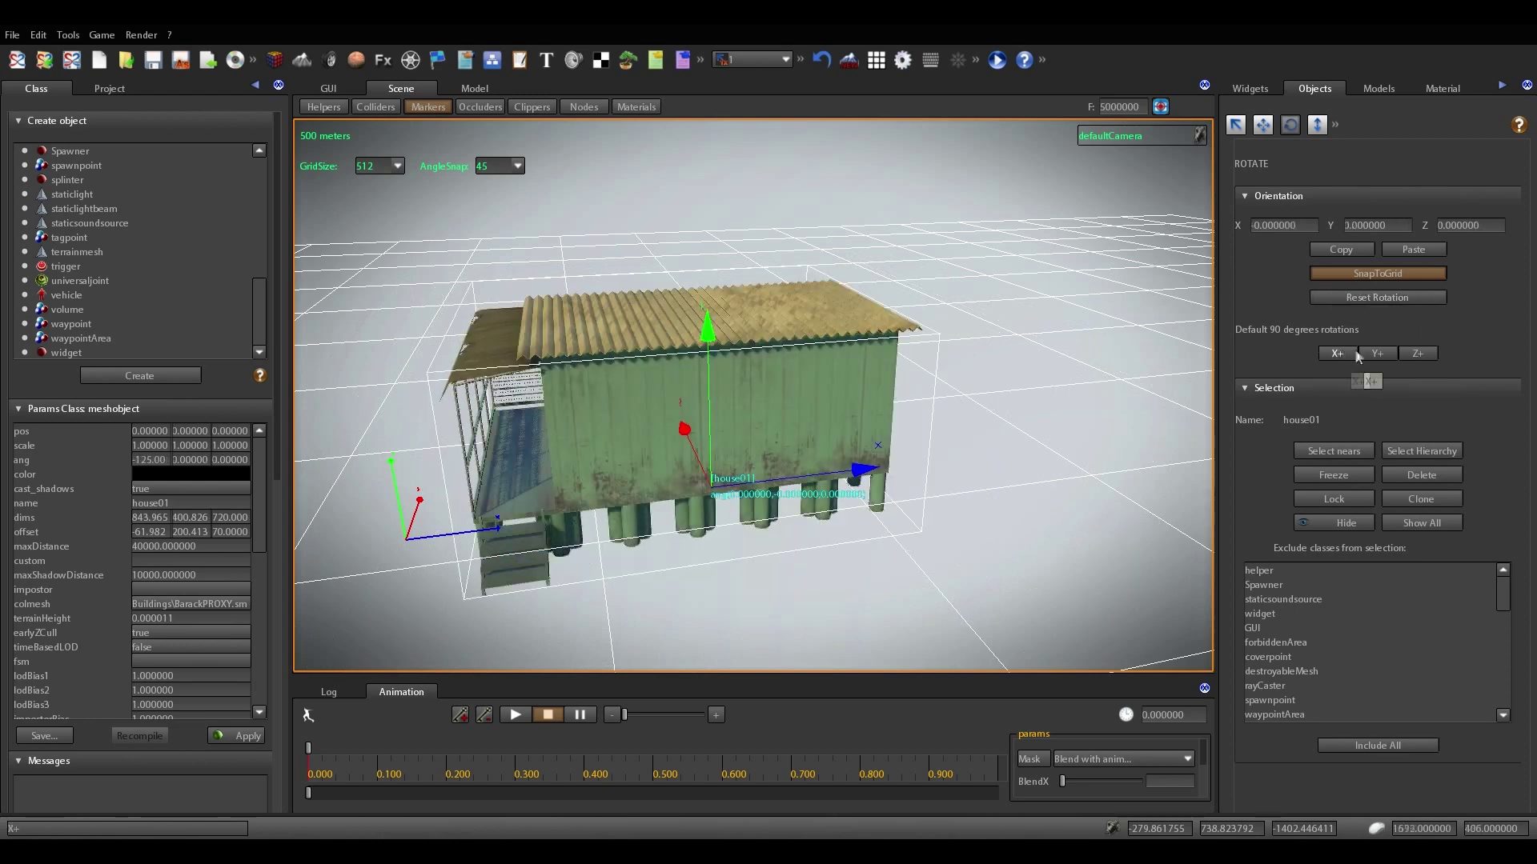
# Set the angle snap to 5 degrees, turn off SnapToGrid for rotation, and reselect house01
pyautogui.click(517, 168)
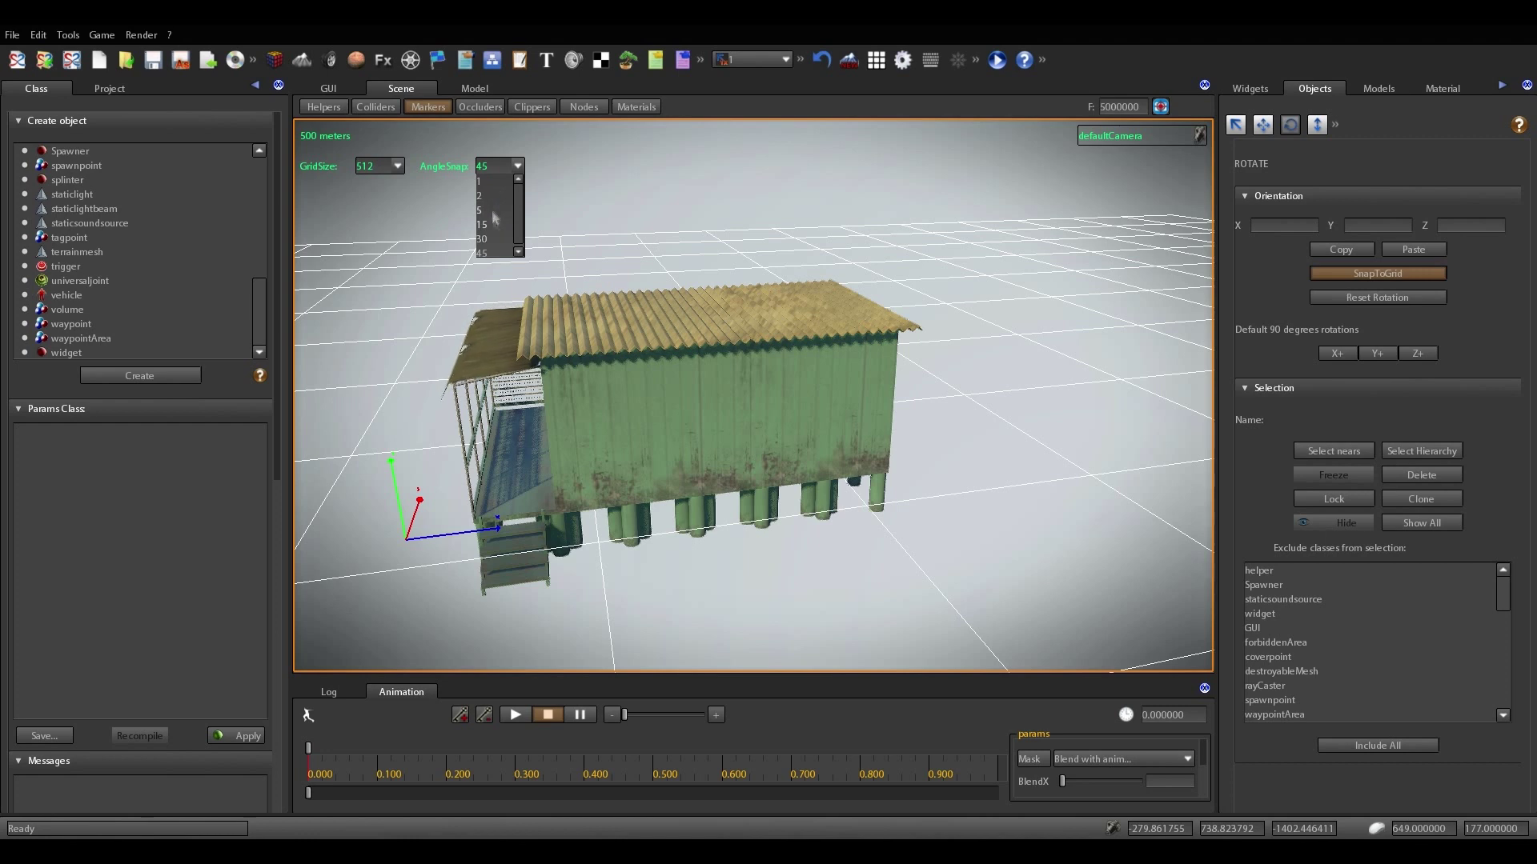
pyautogui.click(848, 217)
pyautogui.click(517, 167)
pyautogui.click(496, 211)
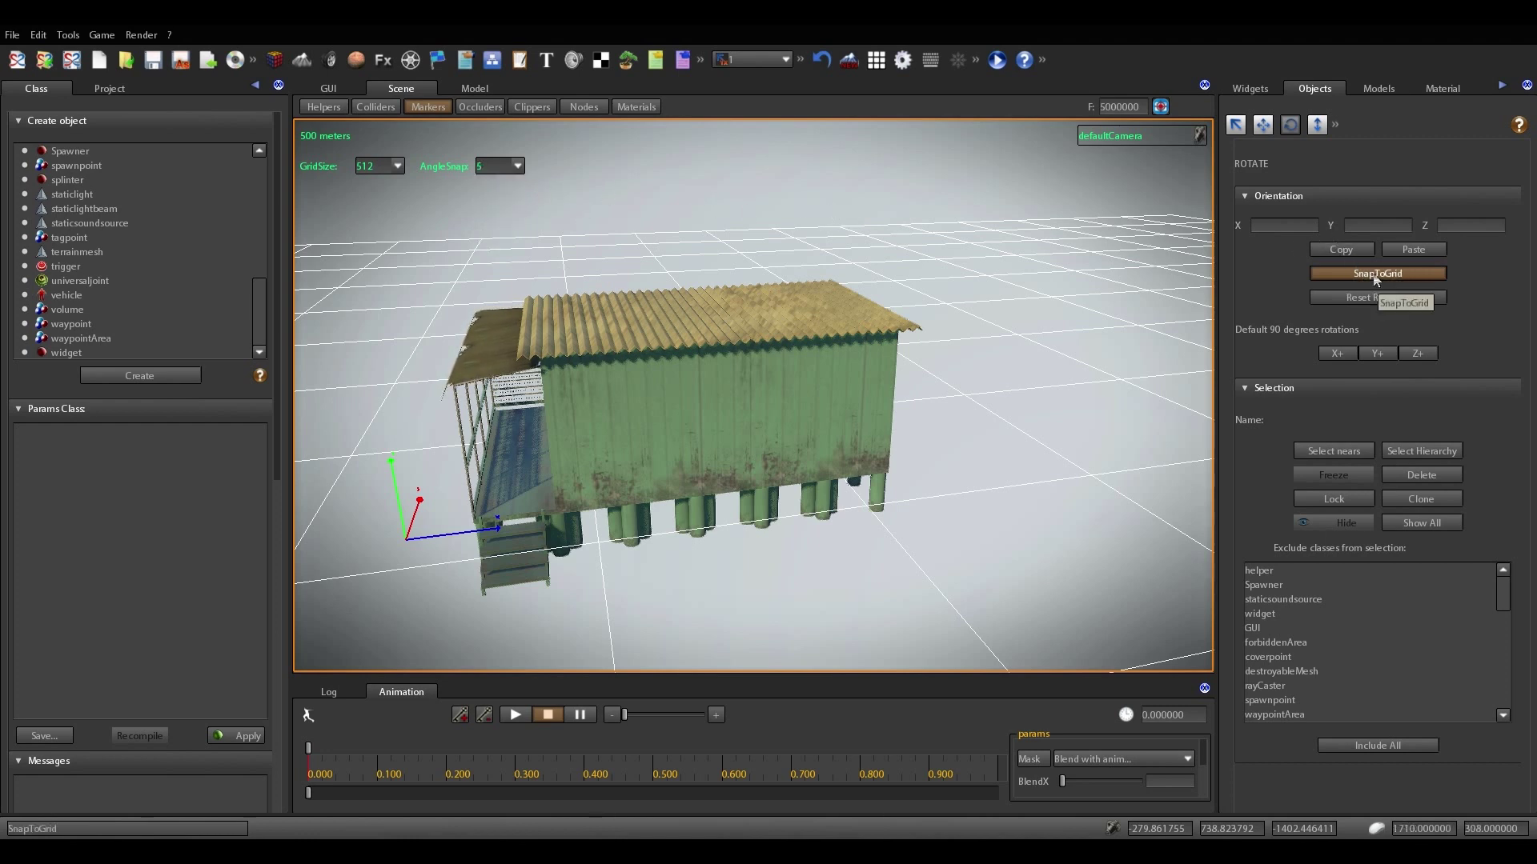
pyautogui.click(746, 413)
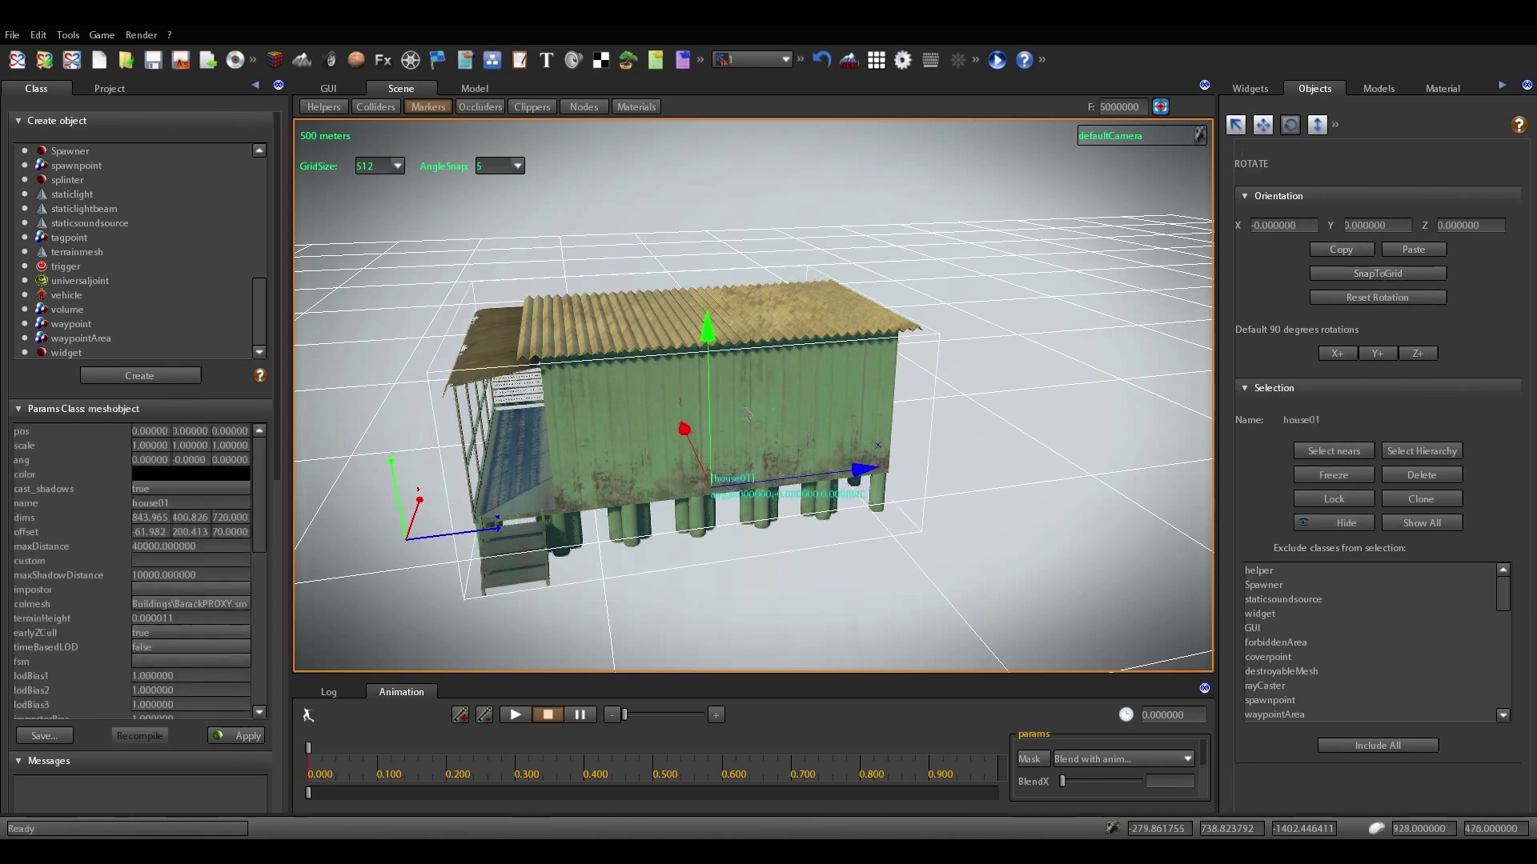